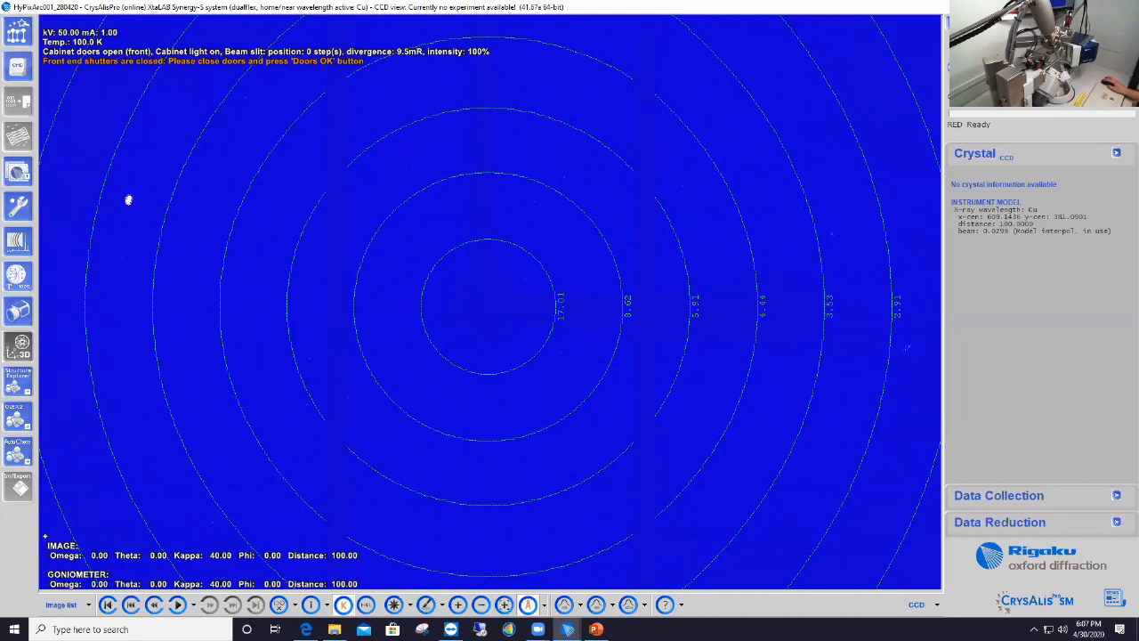
Step: Try to switch the X-ray source from Cu to Mo radiation, cancelling to keep the current wavelength
{"action": "left_click", "coordinate": [559, 378]}
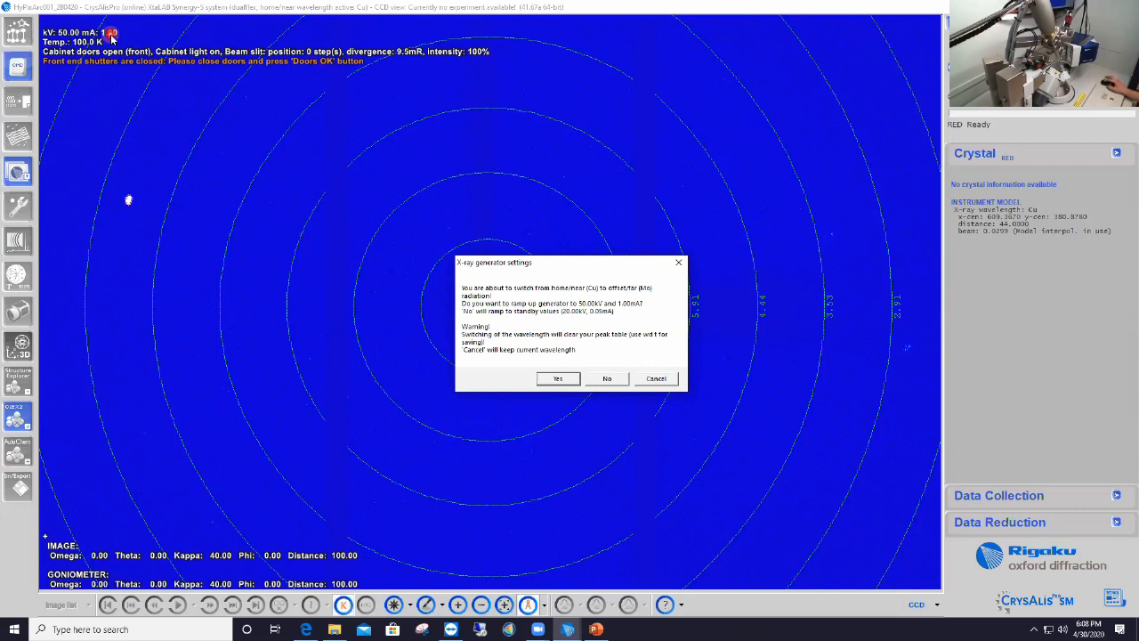
{"action": "left_click", "coordinate": [658, 379]}
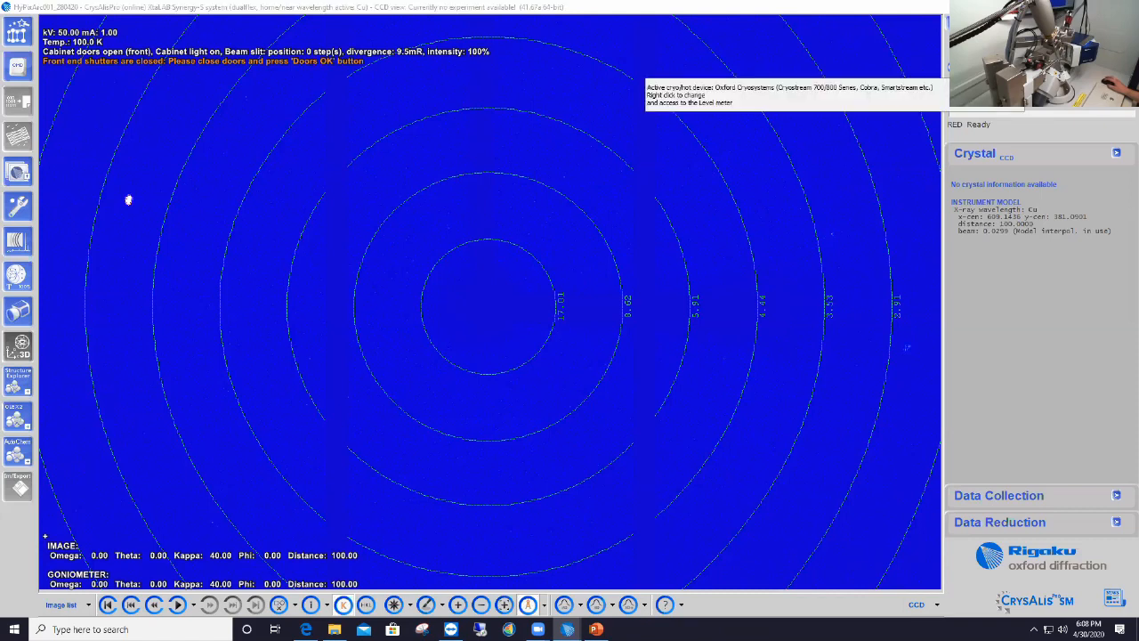
Step: Review the Cryostream 800 Plus set options, trying the Cool mode, and close the cryo device window without applying anything
{"action": "left_click", "coordinate": [1023, 64]}
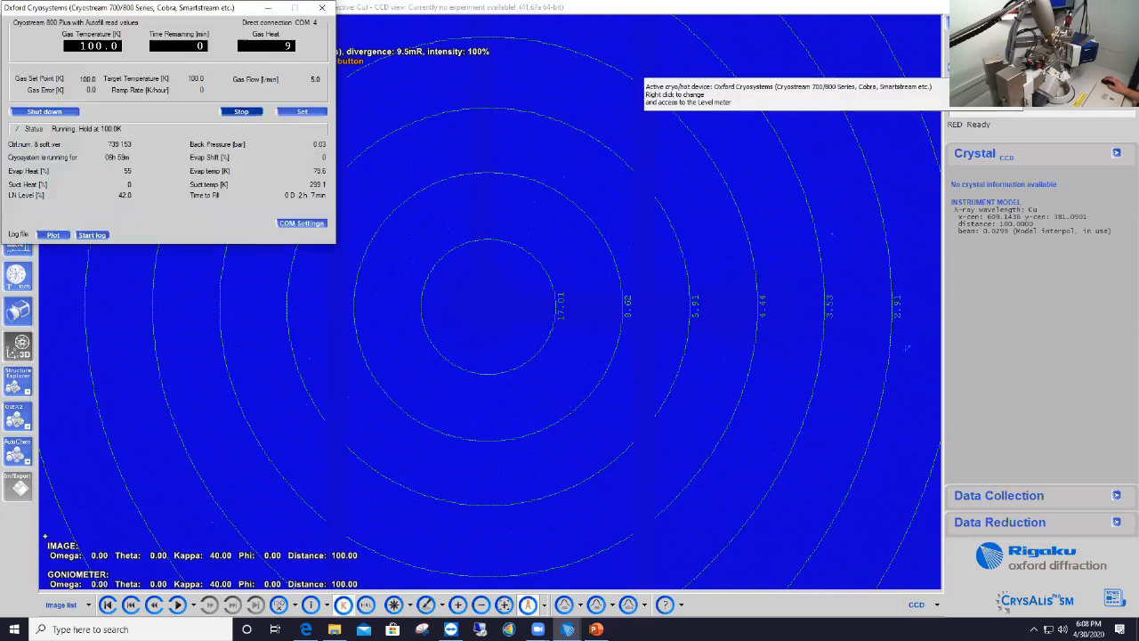
{"action": "left_click", "coordinate": [303, 111]}
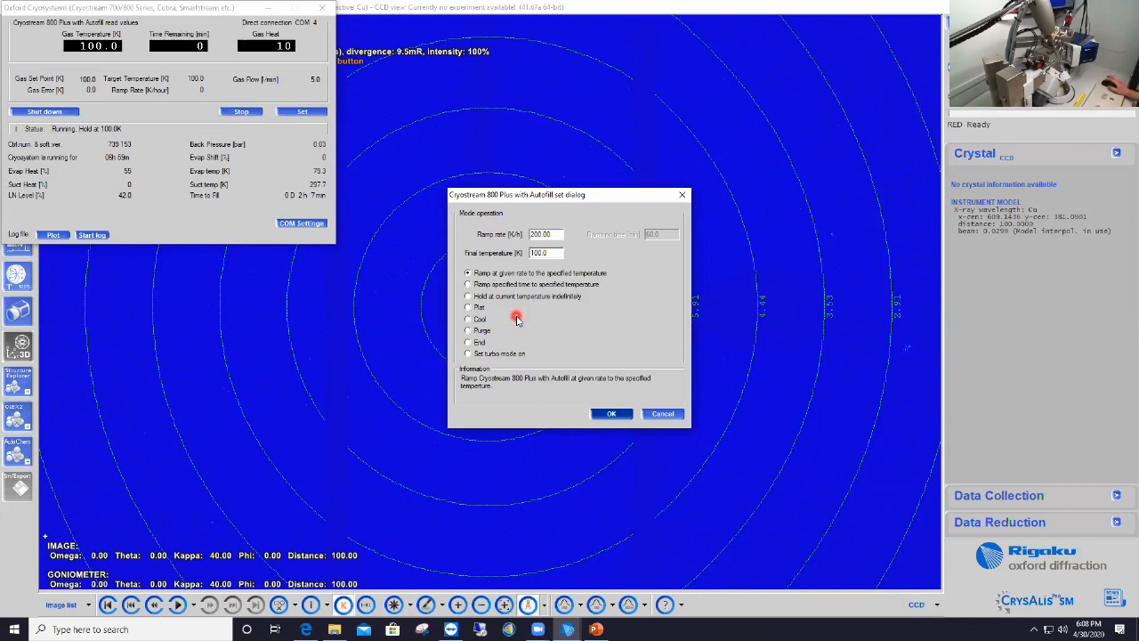
{"action": "left_click", "coordinate": [469, 318]}
{"action": "double_click", "coordinate": [543, 252]}
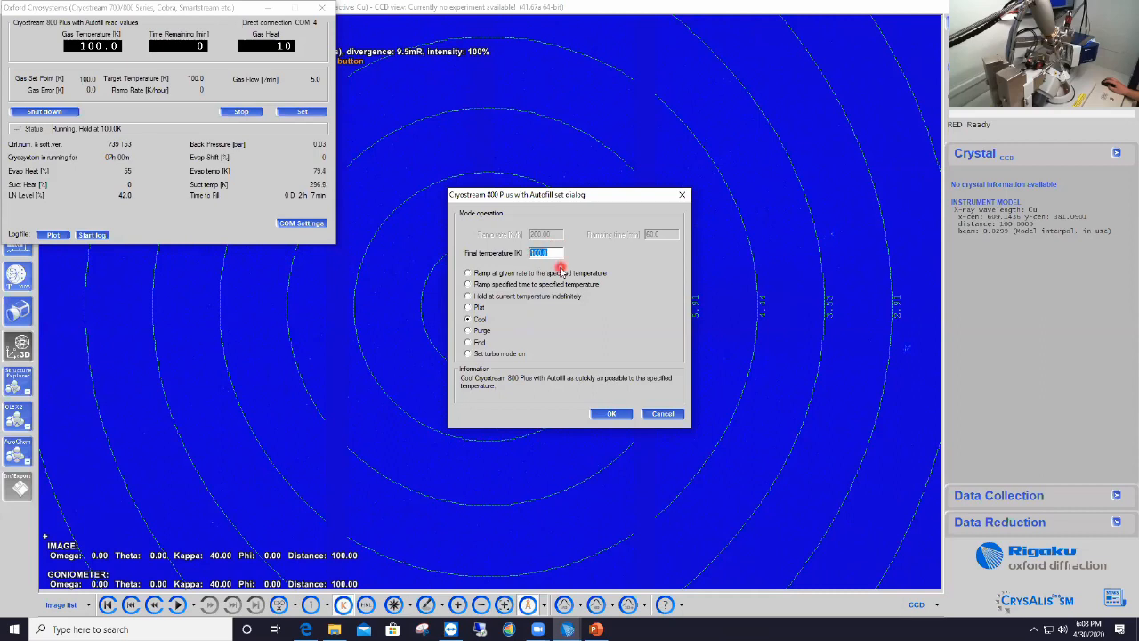
{"action": "left_click", "coordinate": [663, 415]}
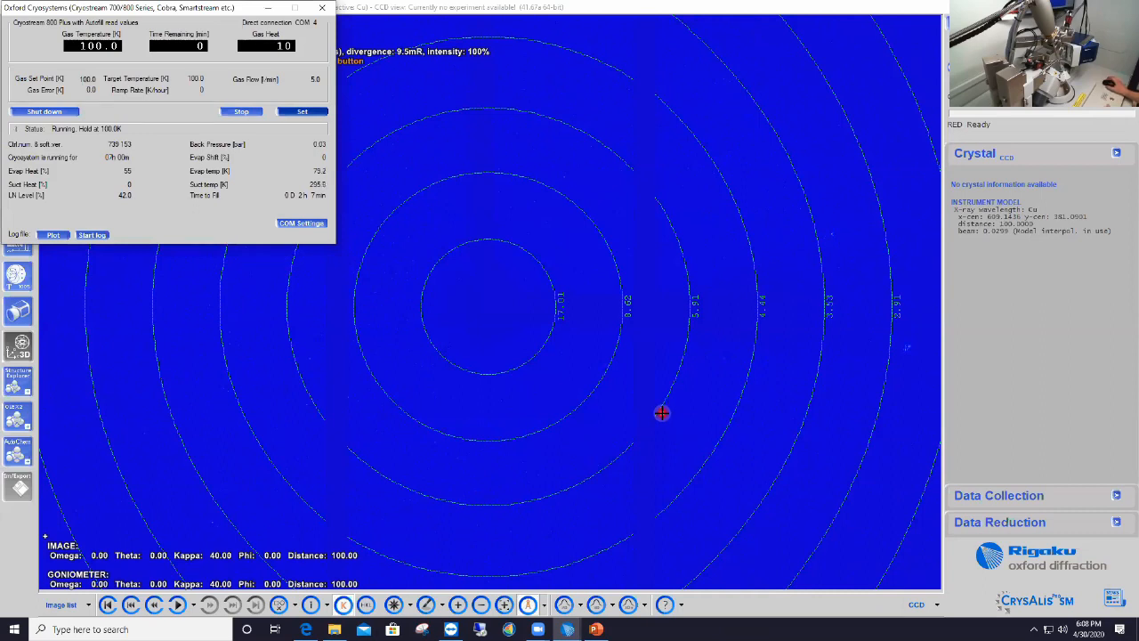
{"action": "left_click", "coordinate": [322, 8]}
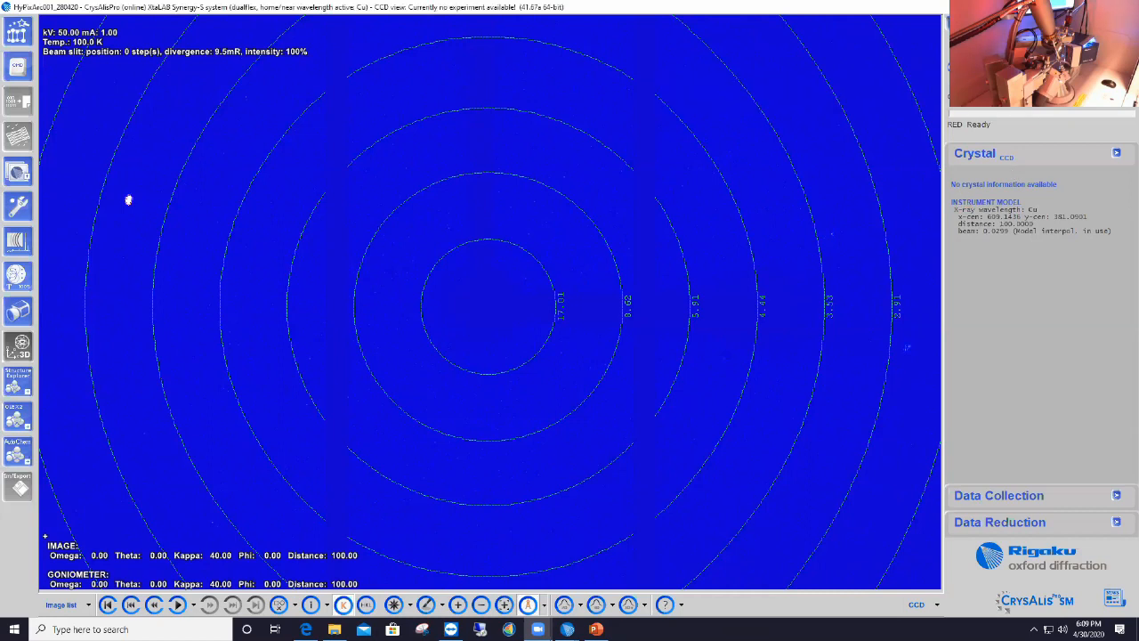
Step: Start a new experiment with a pre-experiment and go to crystal mounting
{"action": "left_click", "coordinate": [1023, 24]}
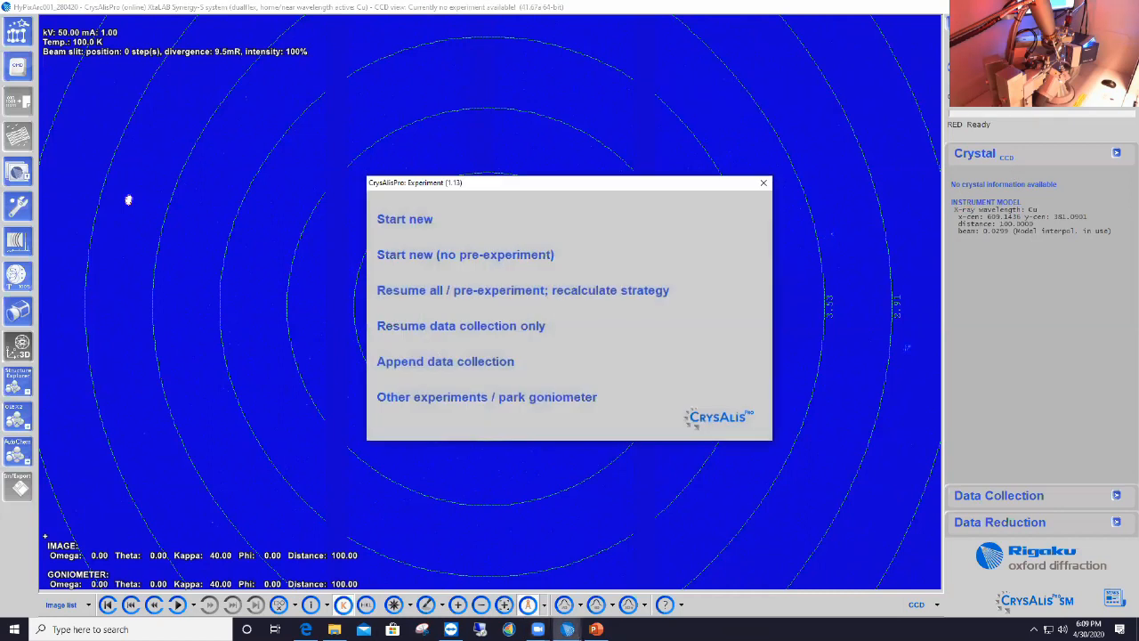
{"action": "left_click", "coordinate": [416, 220]}
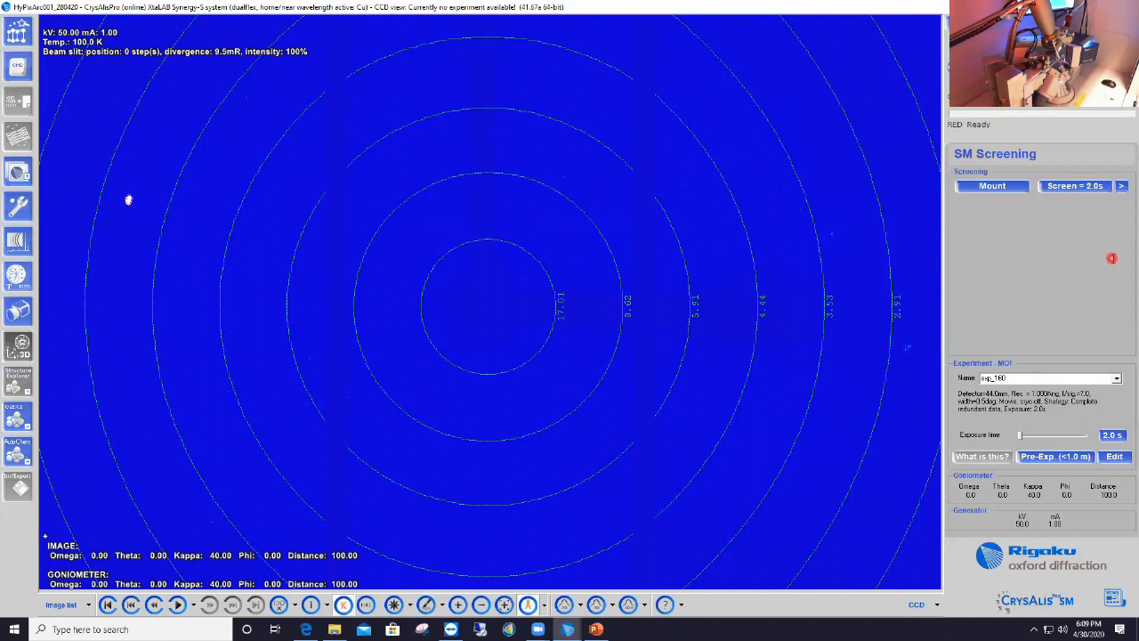
{"action": "left_click", "coordinate": [992, 187]}
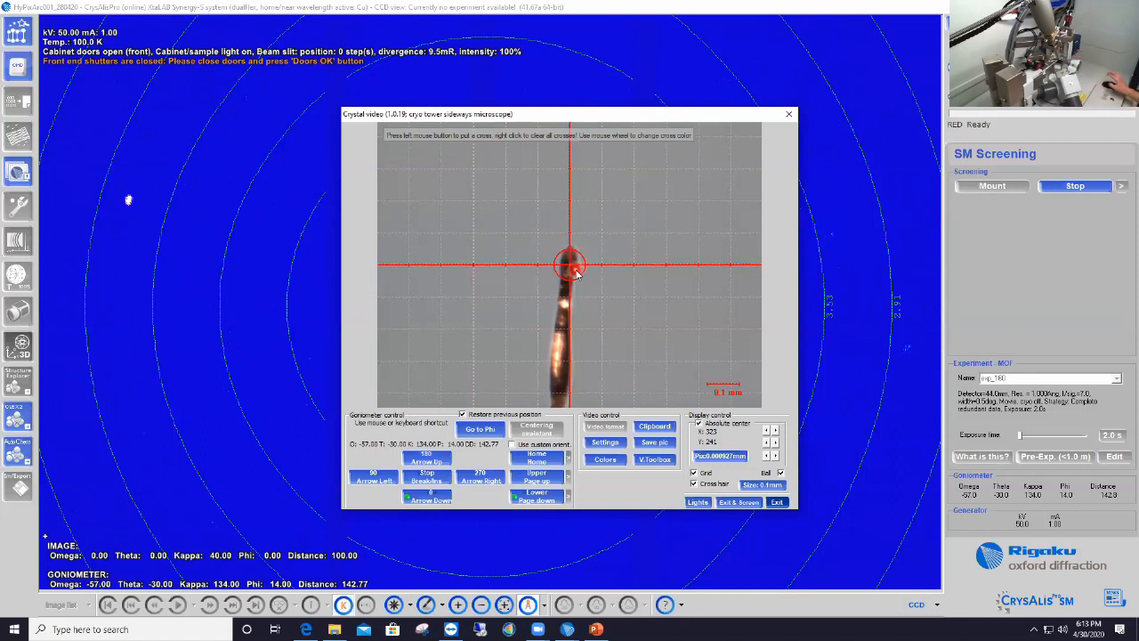
Step: Rotate the mounted crystal to the 90 and 0 positions to check its centring on the crosshair circle
{"action": "left_click", "coordinate": [374, 482]}
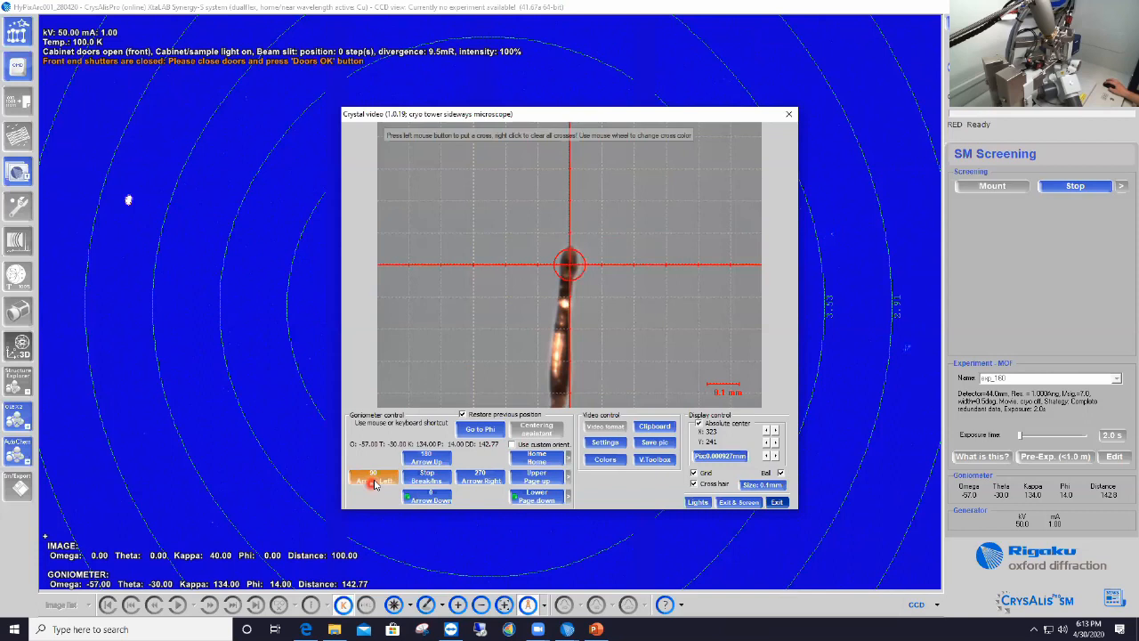
{"action": "left_click", "coordinate": [375, 483]}
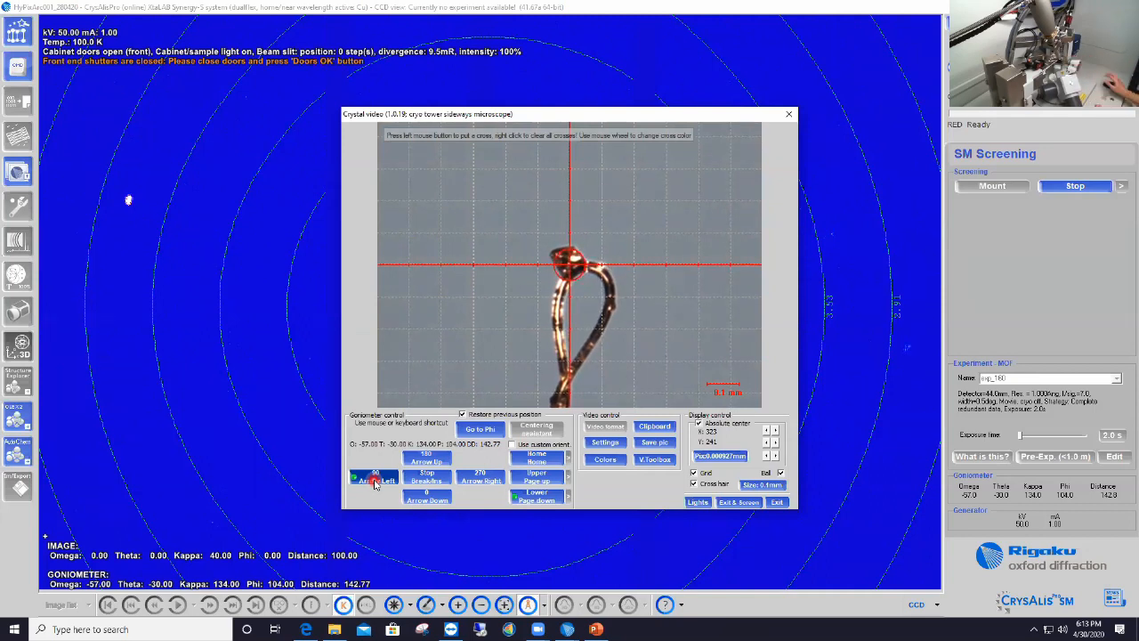
{"action": "left_click", "coordinate": [373, 480]}
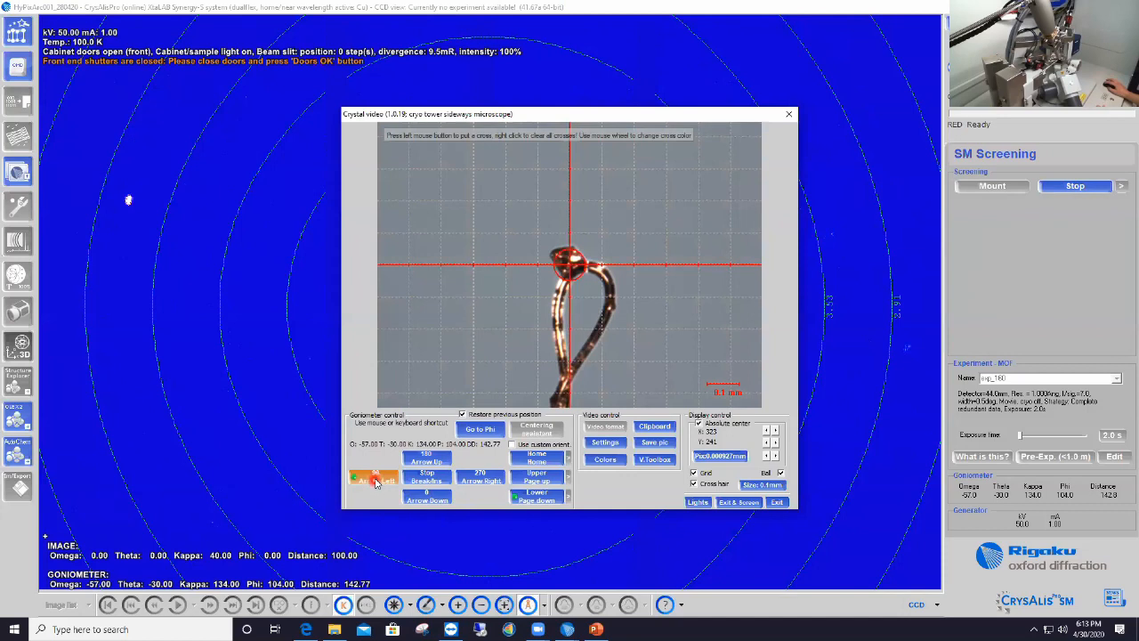
{"action": "left_click", "coordinate": [423, 497]}
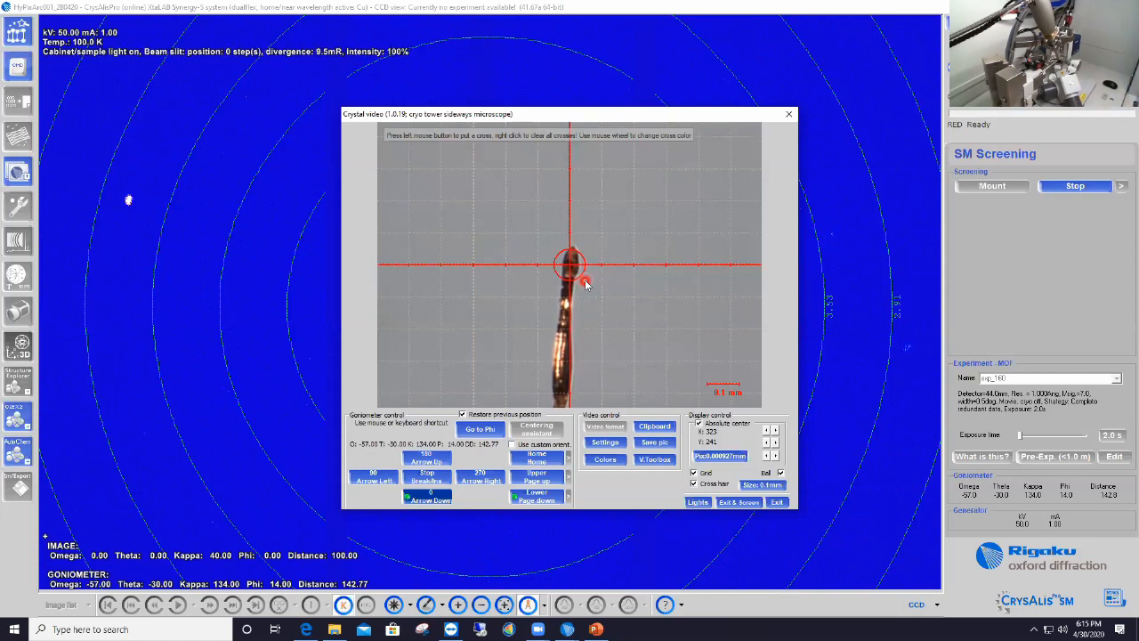
{"action": "right_click", "coordinate": [585, 282]}
{"action": "left_click", "coordinate": [584, 282]}
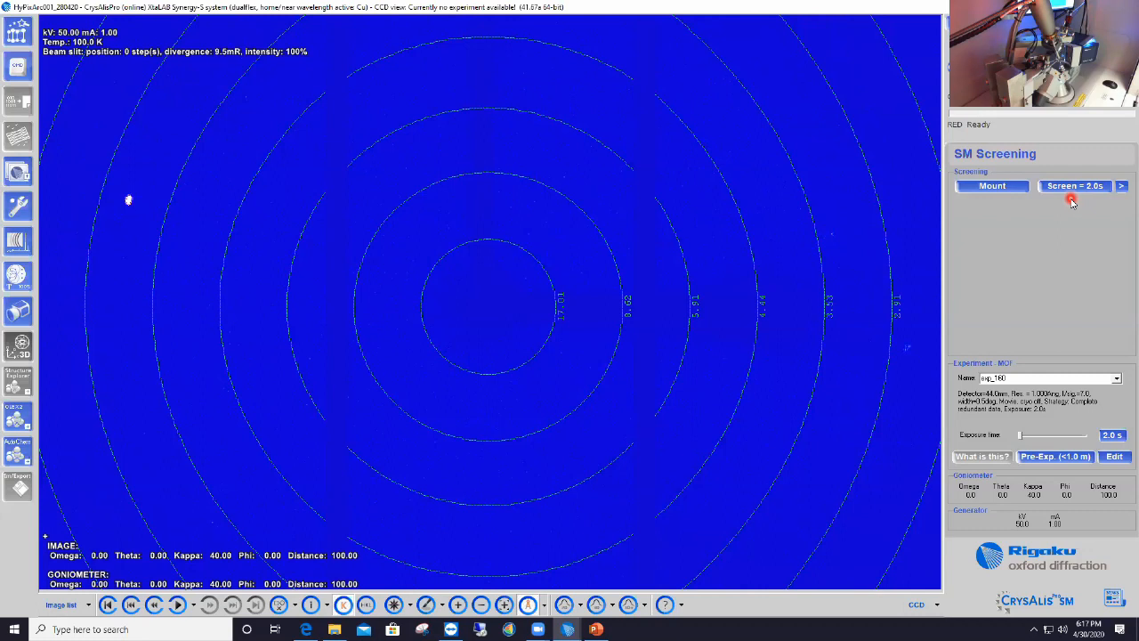
Step: Start a crystal screening from the screening options with a 2.0 s exposure time
{"action": "left_click", "coordinate": [1041, 459]}
{"action": "left_click", "coordinate": [1075, 191]}
{"action": "left_click", "coordinate": [1123, 189]}
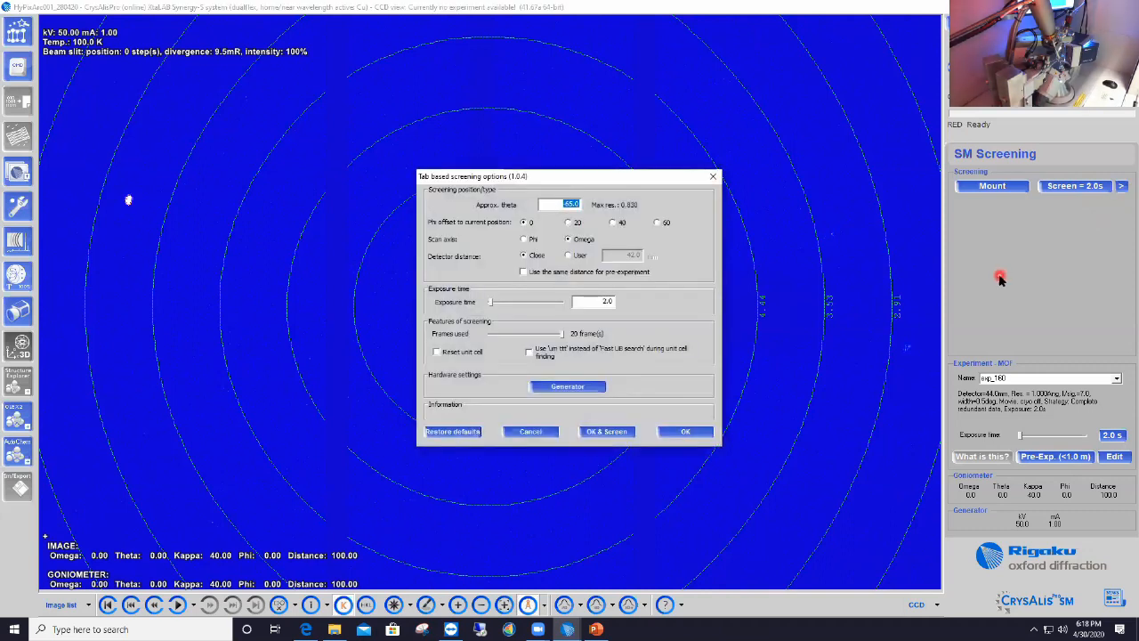
{"action": "double_click", "coordinate": [605, 301]}
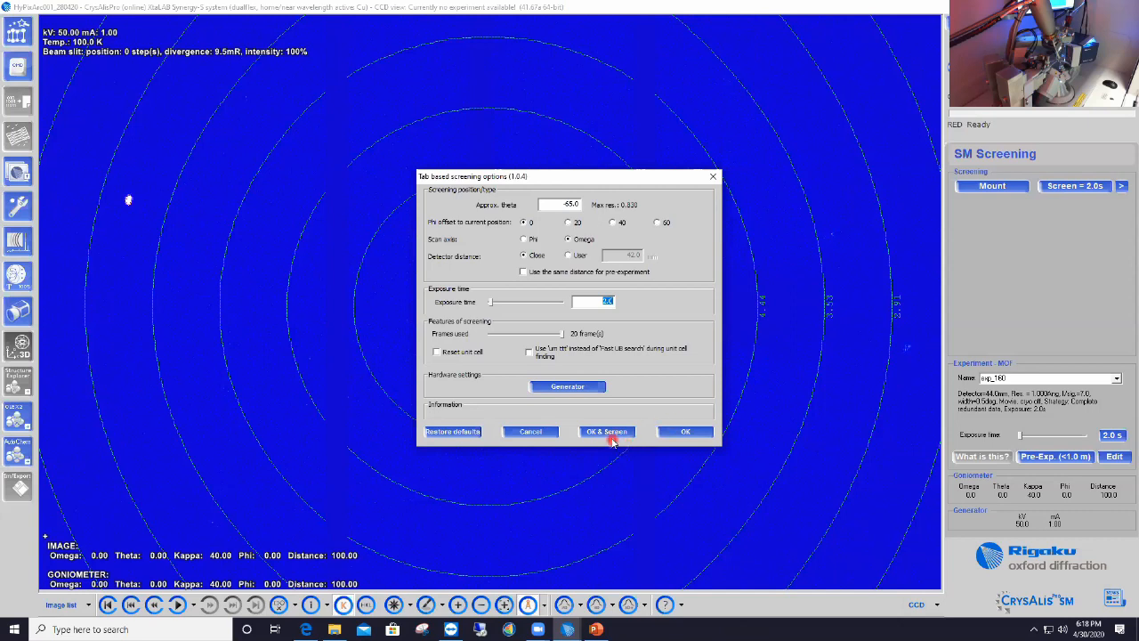
{"action": "type", "text": "1"}
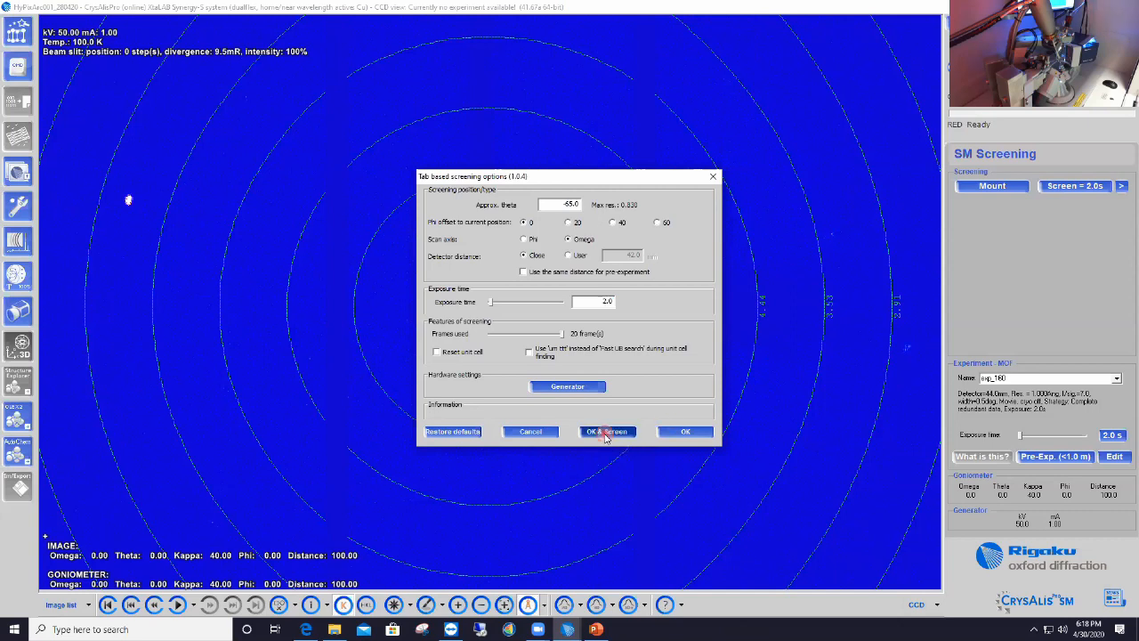
{"action": "left_click", "coordinate": [603, 433]}
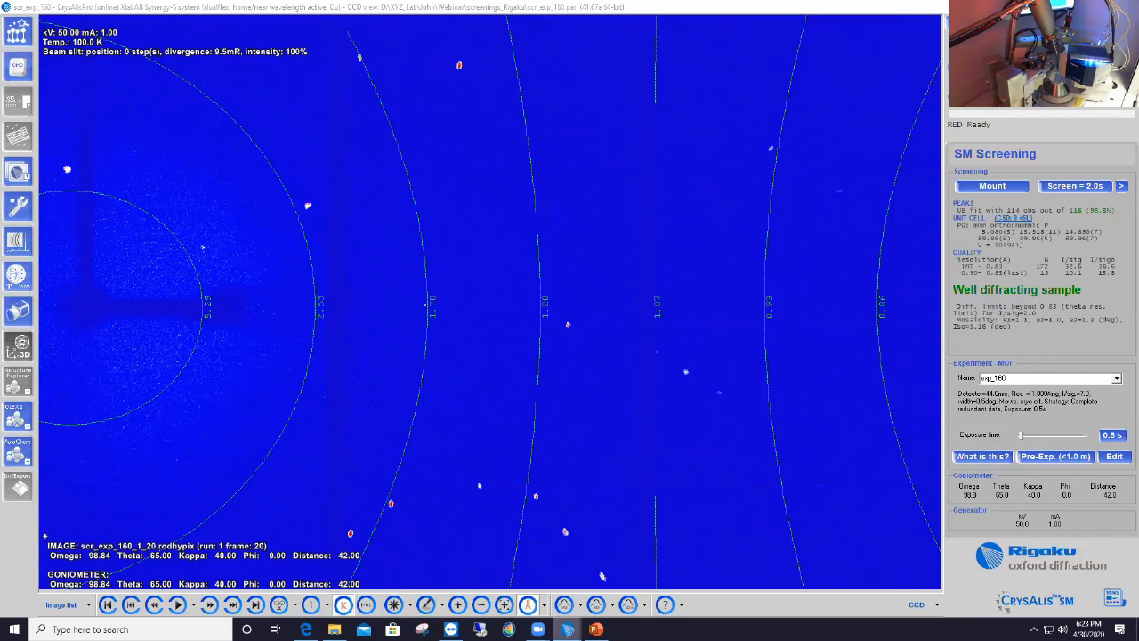
Step: View the 4nitroaniline experiment's diffraction image for comparison and switch to the exp_69 experiment window
{"action": "mouse_move", "coordinate": [568, 629]}
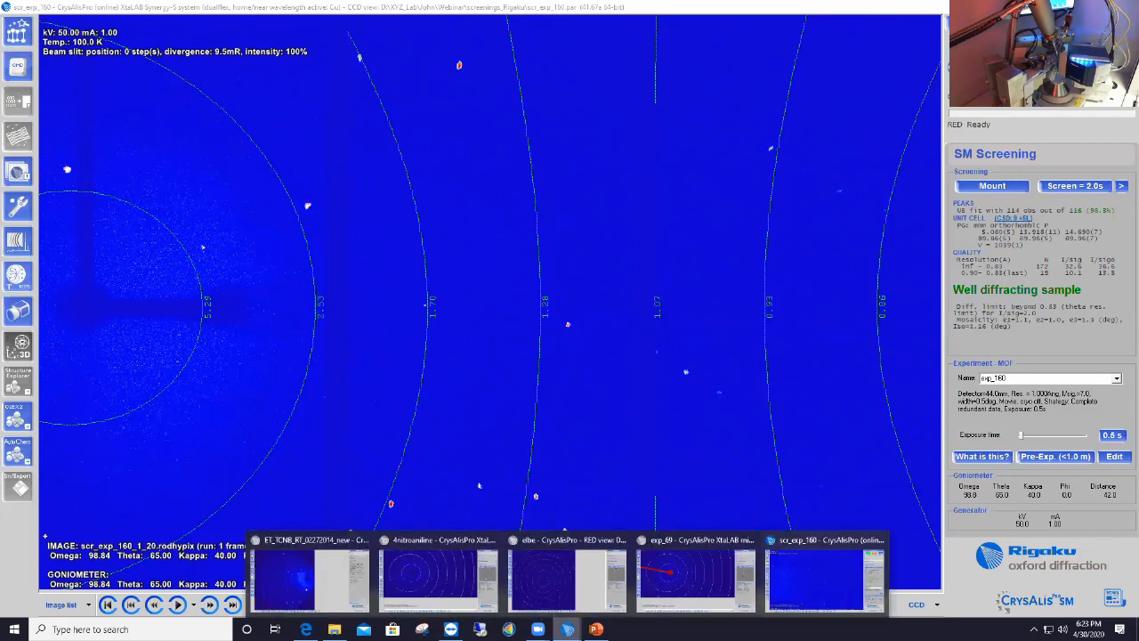
{"action": "left_click", "coordinate": [448, 569]}
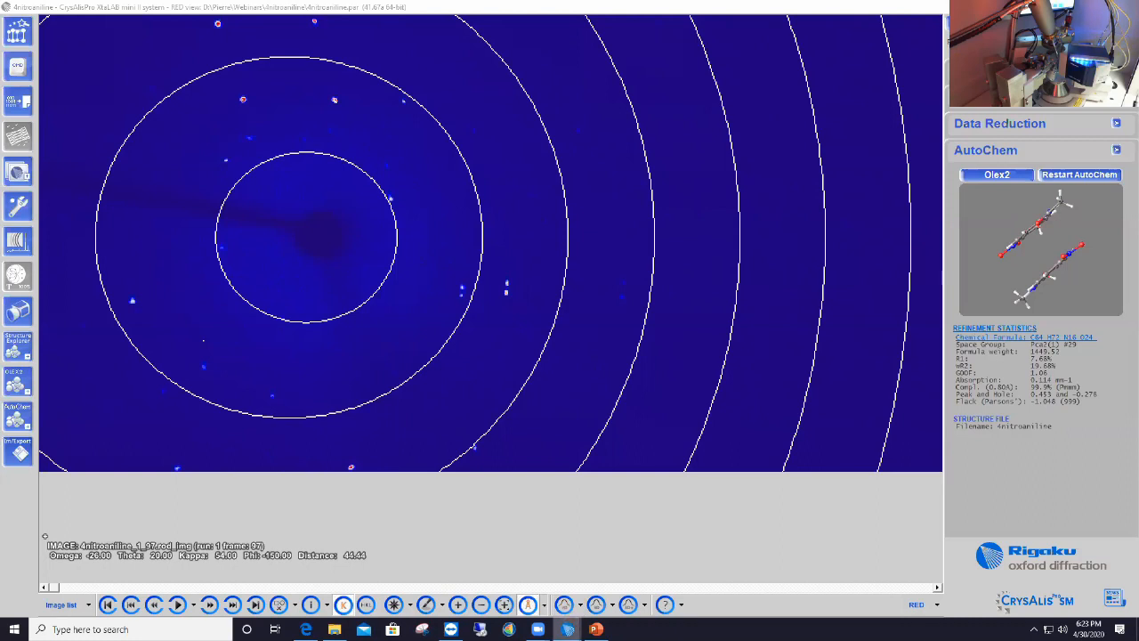
{"action": "mouse_move", "coordinate": [569, 628]}
{"action": "left_click", "coordinate": [678, 576]}
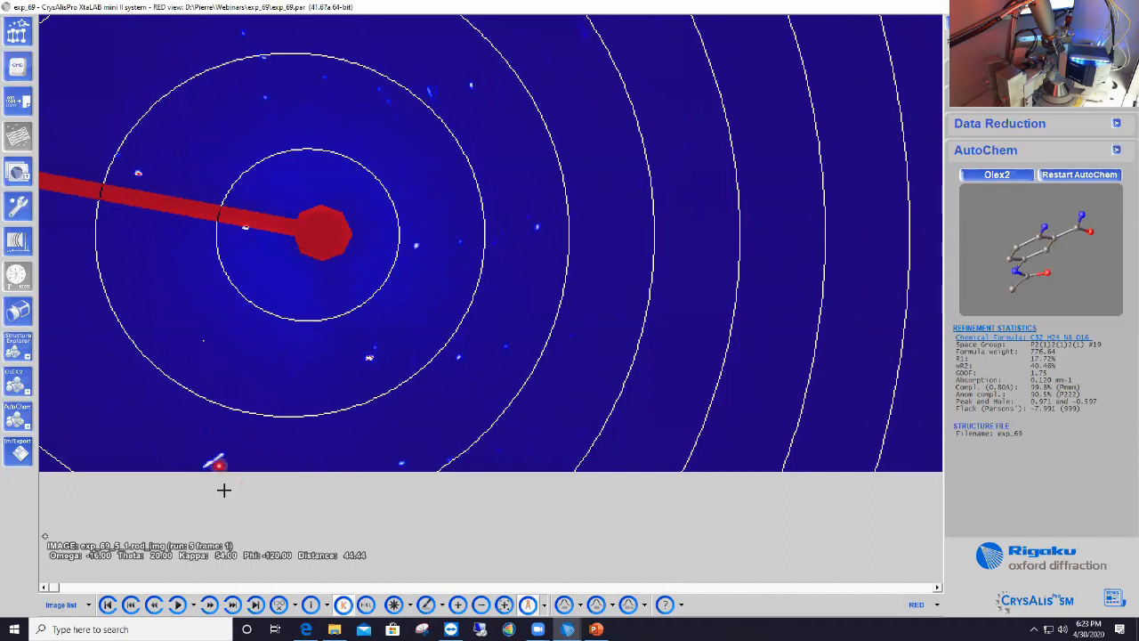
Step: Step forward through the exp_69 diffraction frames of run 5 up to frame 14, examining the spot shapes
{"action": "left_click", "coordinate": [209, 605]}
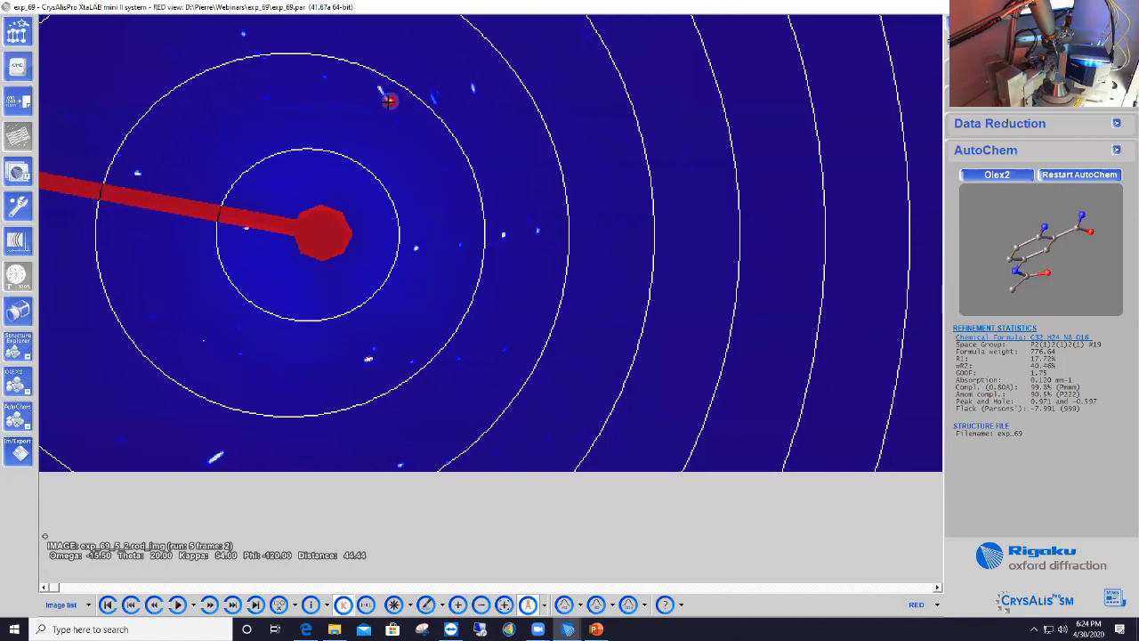
{"action": "left_click", "coordinate": [211, 604]}
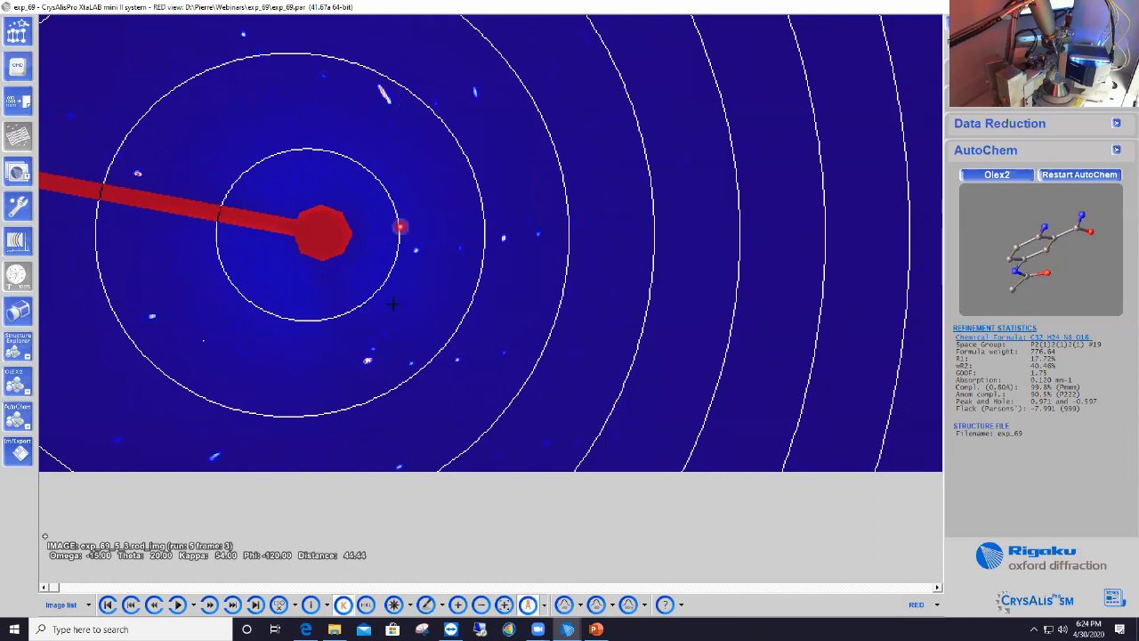
{"action": "left_click", "coordinate": [211, 605]}
{"action": "left_click", "coordinate": [212, 604]}
{"action": "left_click", "coordinate": [212, 604]}
{"action": "left_click", "coordinate": [213, 604]}
{"action": "left_click", "coordinate": [213, 604]}
{"action": "left_click", "coordinate": [212, 604]}
{"action": "left_click", "coordinate": [213, 604]}
{"action": "left_click", "coordinate": [212, 604]}
{"action": "left_click", "coordinate": [212, 604]}
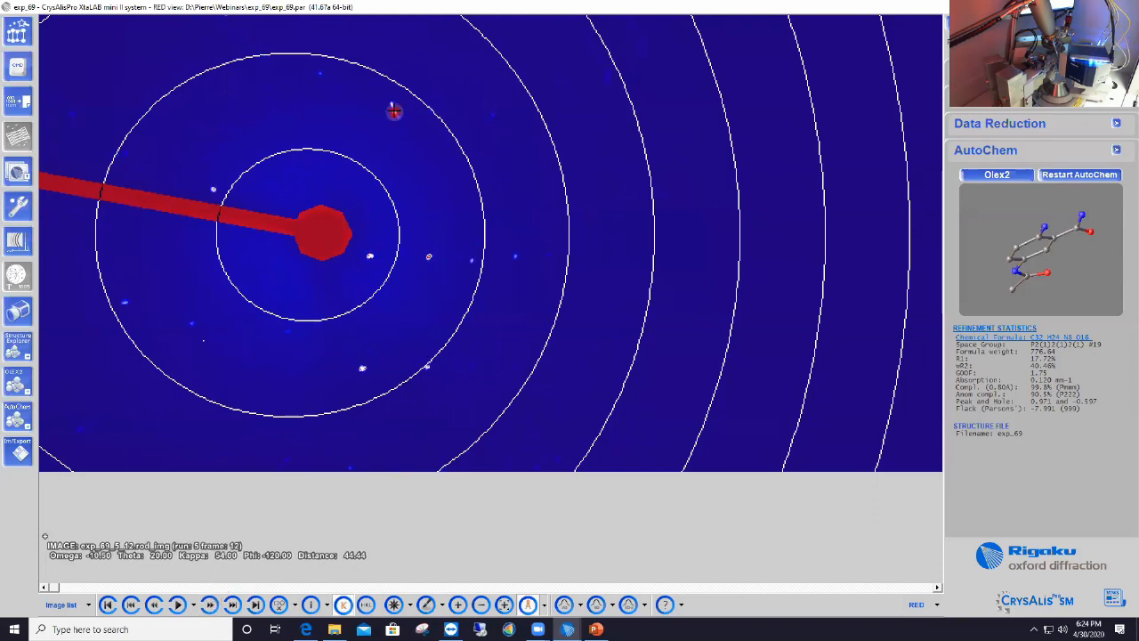
{"action": "left_click", "coordinate": [209, 605]}
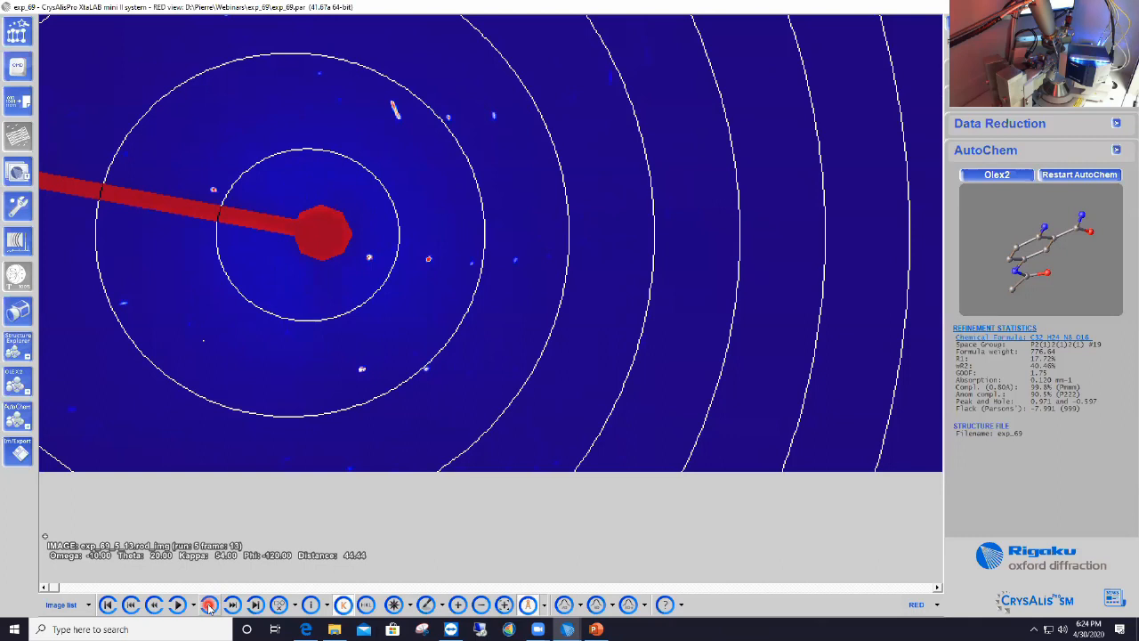
{"action": "left_click", "coordinate": [209, 605]}
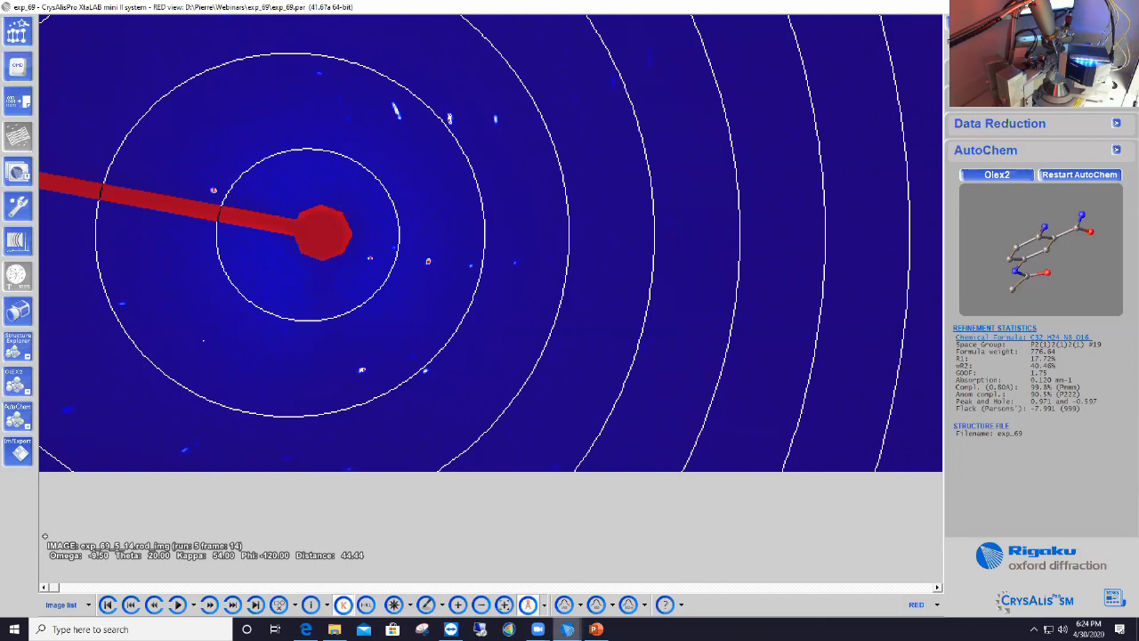
Step: Return to the scr_exp_160 window, open the pre-experiment options and choose the Webinar folder as the experiment root
{"action": "mouse_move", "coordinate": [566, 629]}
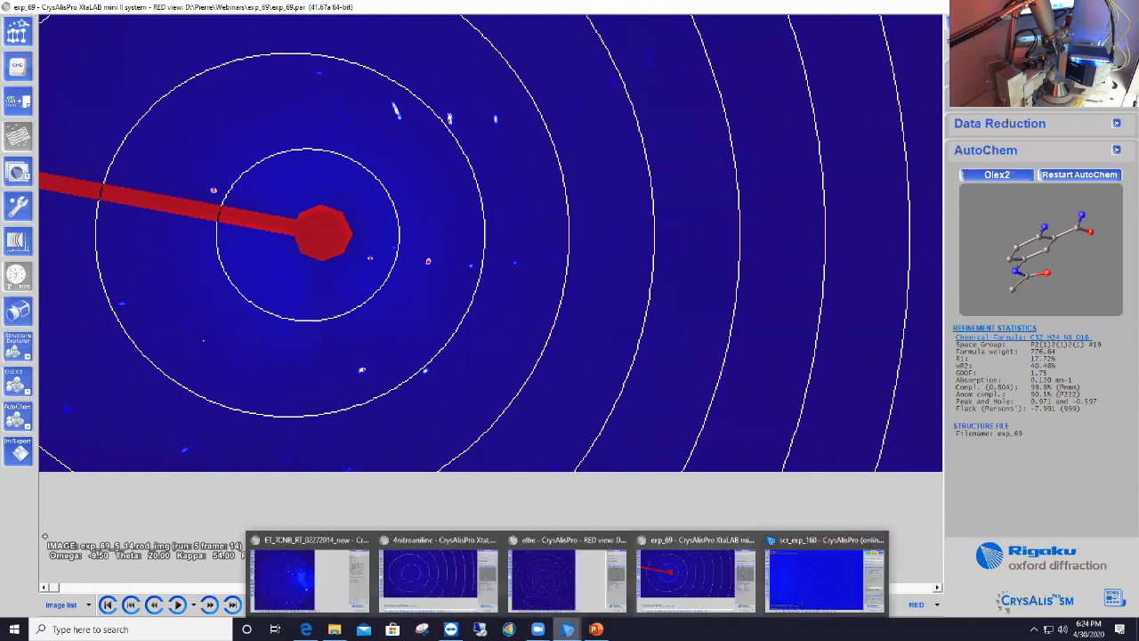
{"action": "left_click", "coordinate": [810, 598]}
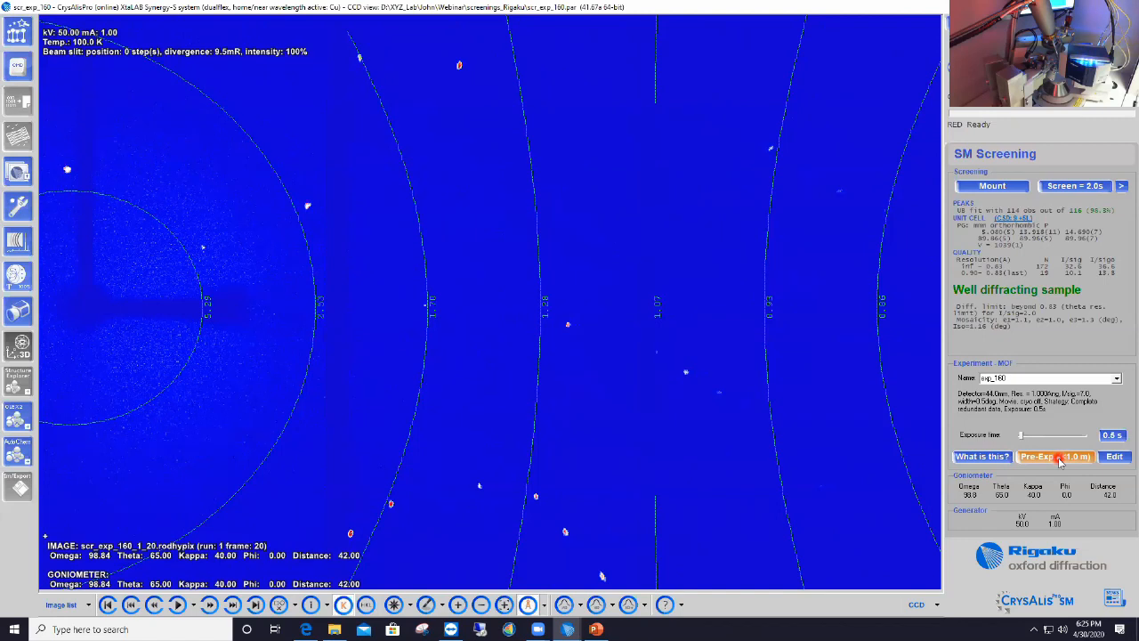
{"action": "left_click", "coordinate": [1113, 459]}
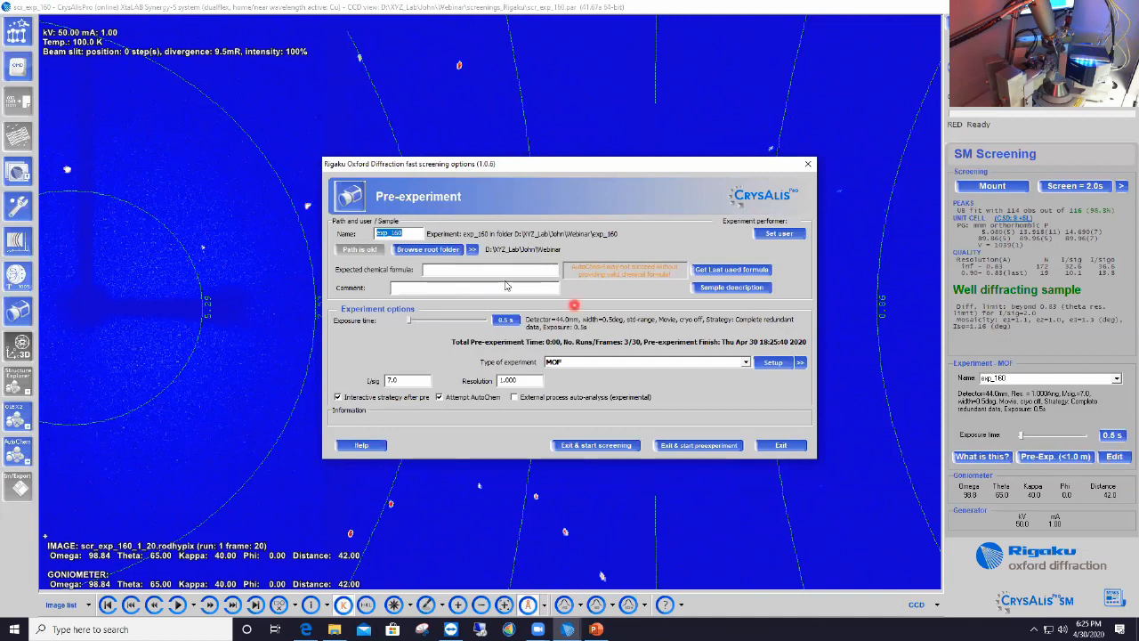
{"action": "left_click", "coordinate": [419, 253]}
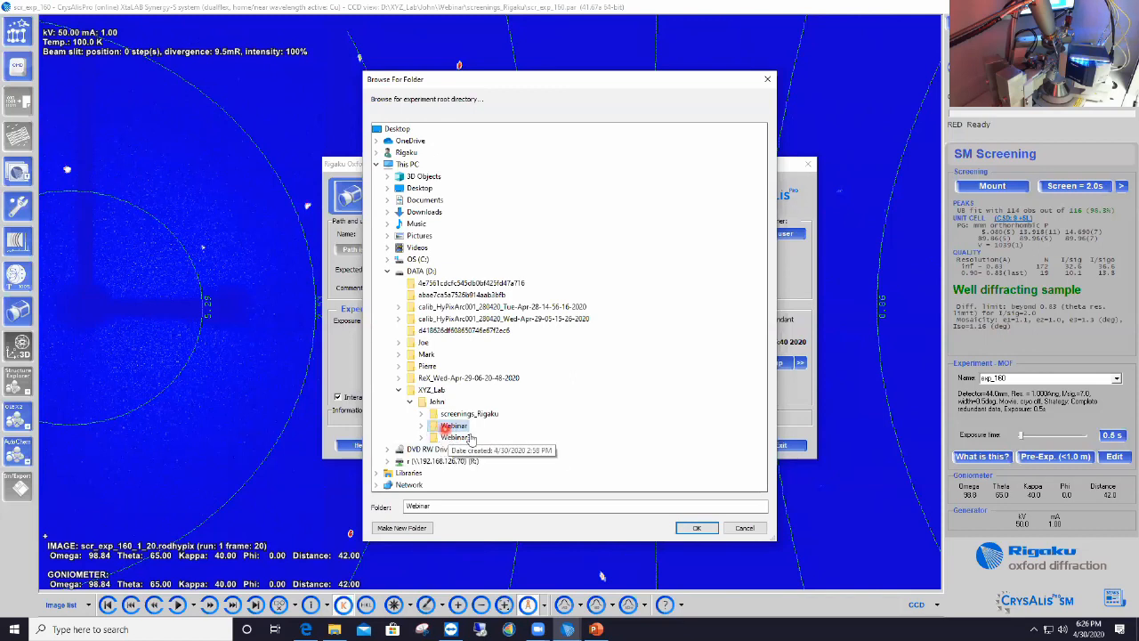
{"action": "left_click", "coordinate": [695, 529]}
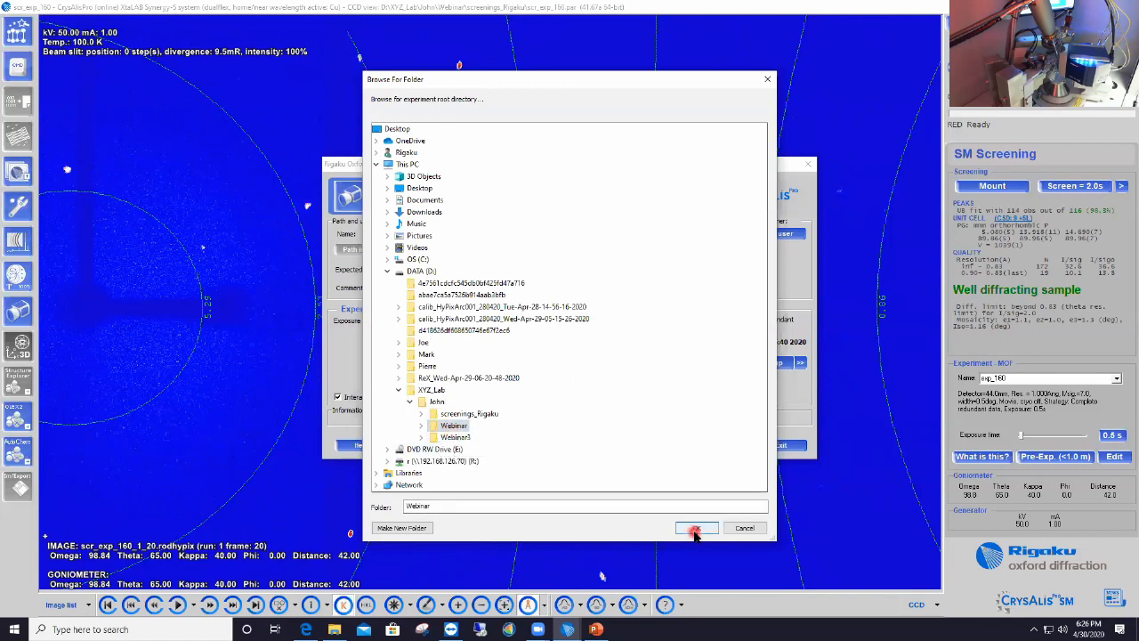
{"action": "left_click", "coordinate": [609, 340]}
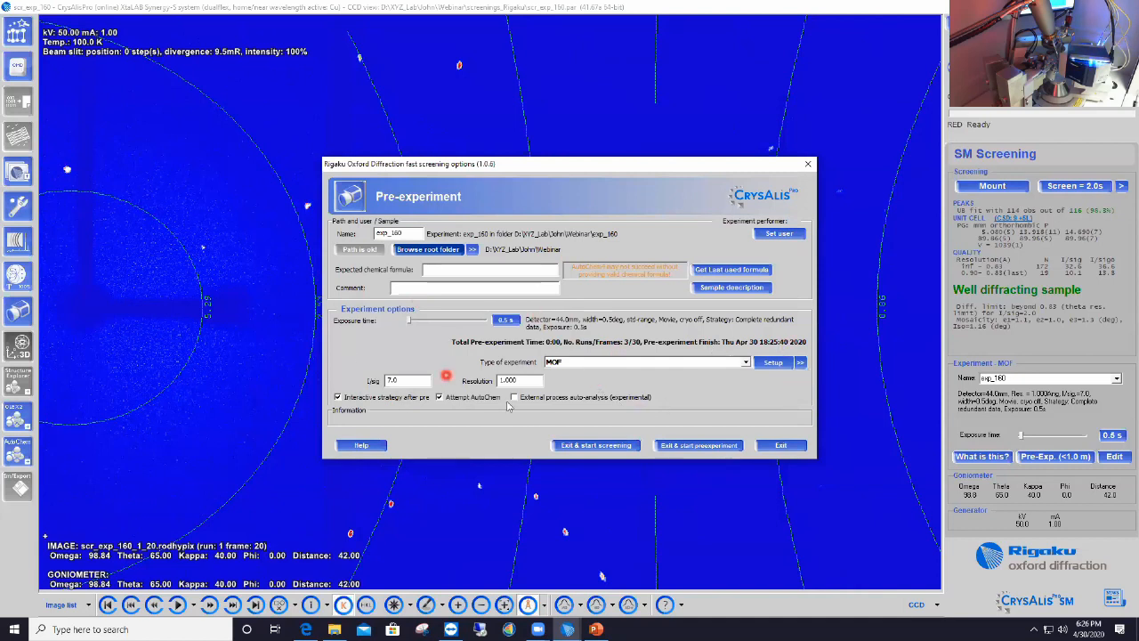
Step: Set the type of experiment to Complete data for publication and check its resolution and I/sig targets
{"action": "left_click", "coordinate": [745, 362]}
{"action": "left_click", "coordinate": [736, 372]}
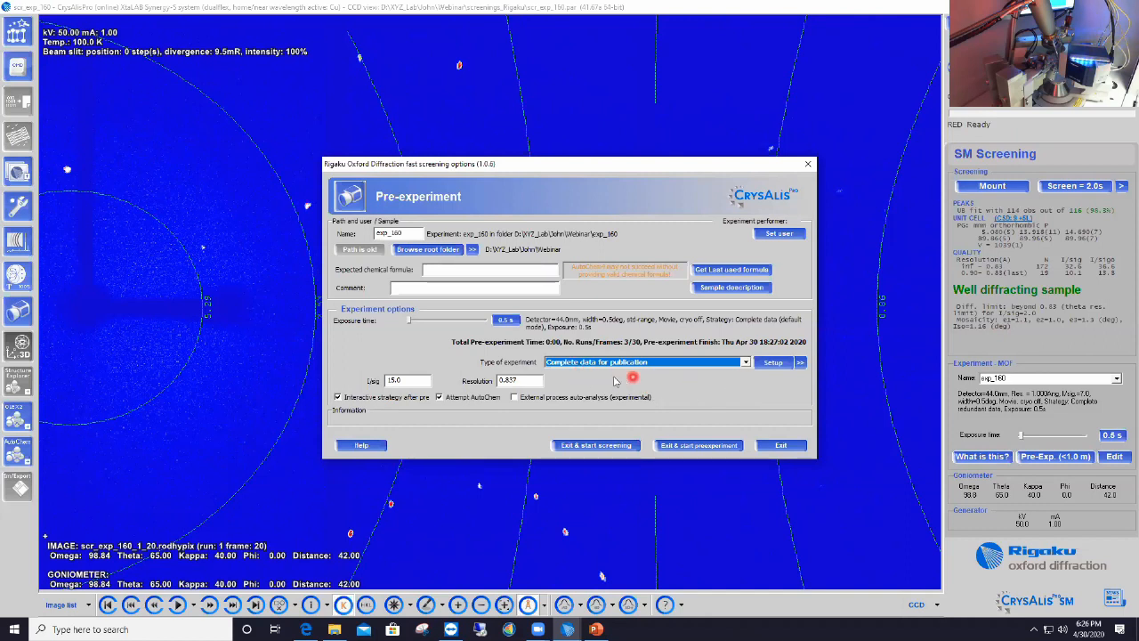
{"action": "double_click", "coordinate": [530, 381]}
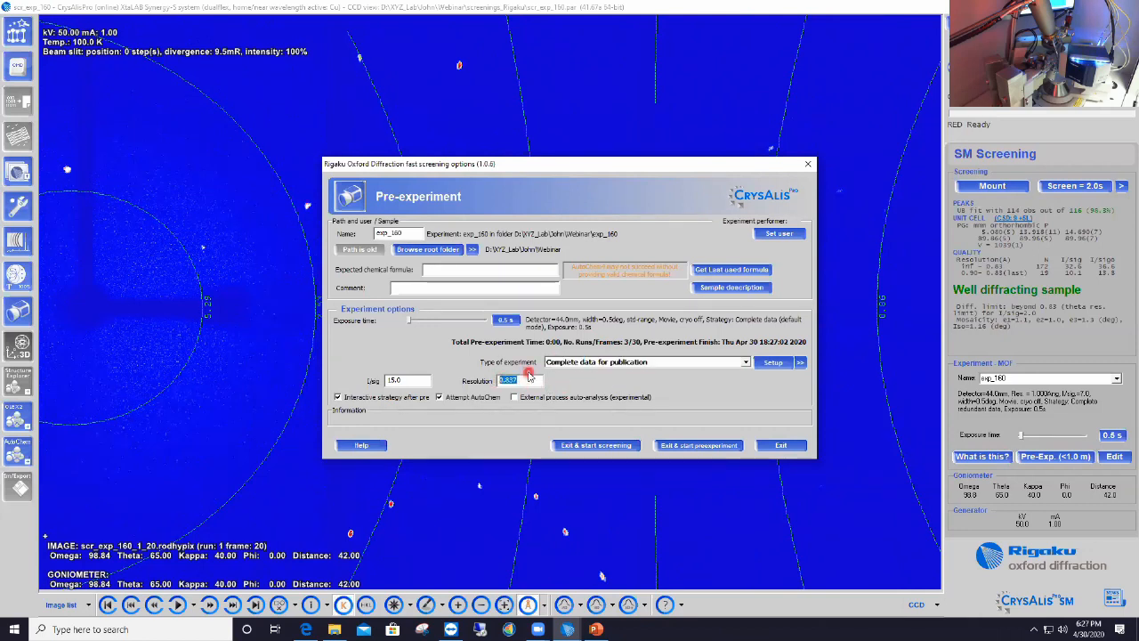
{"action": "left_click", "coordinate": [529, 374]}
{"action": "left_click", "coordinate": [412, 379]}
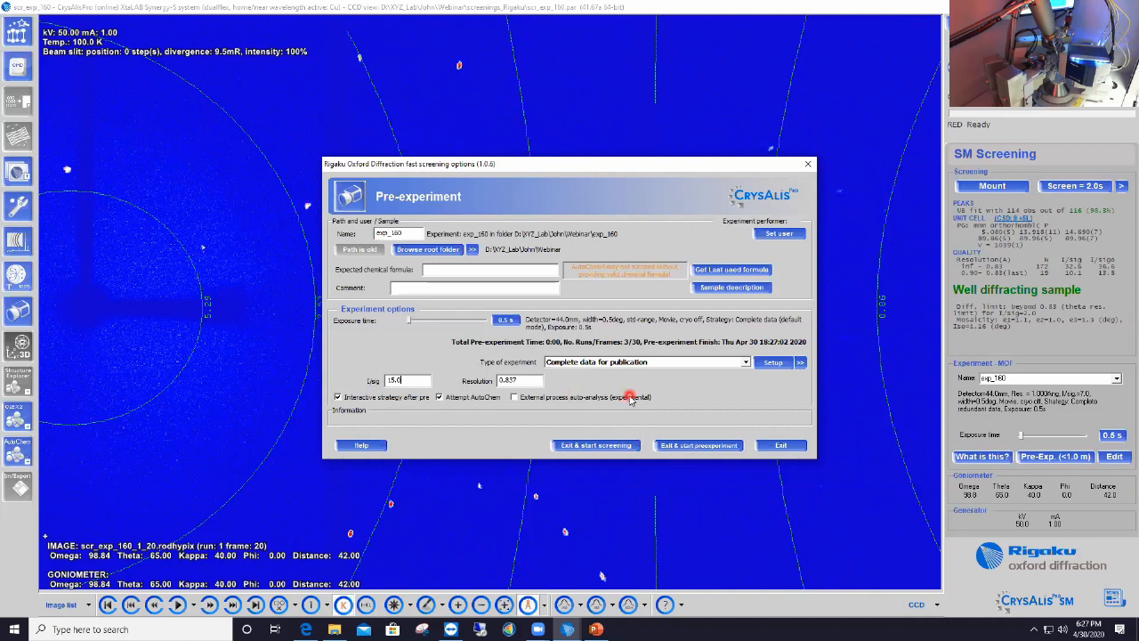
Step: Review the setup of the Complete data for publication type, including its detector distance, and close it without changes
{"action": "left_click", "coordinate": [745, 363]}
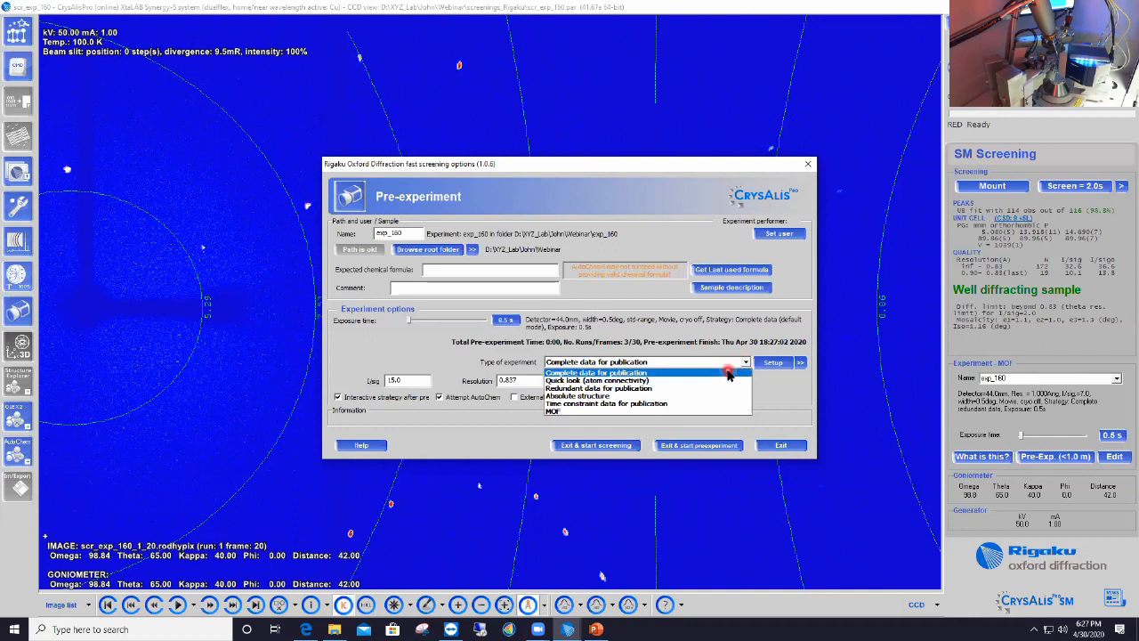
{"action": "left_click", "coordinate": [728, 375]}
{"action": "left_click", "coordinate": [773, 366]}
{"action": "left_click_drag", "start_coordinate": [674, 163], "coordinate": [694, 180]}
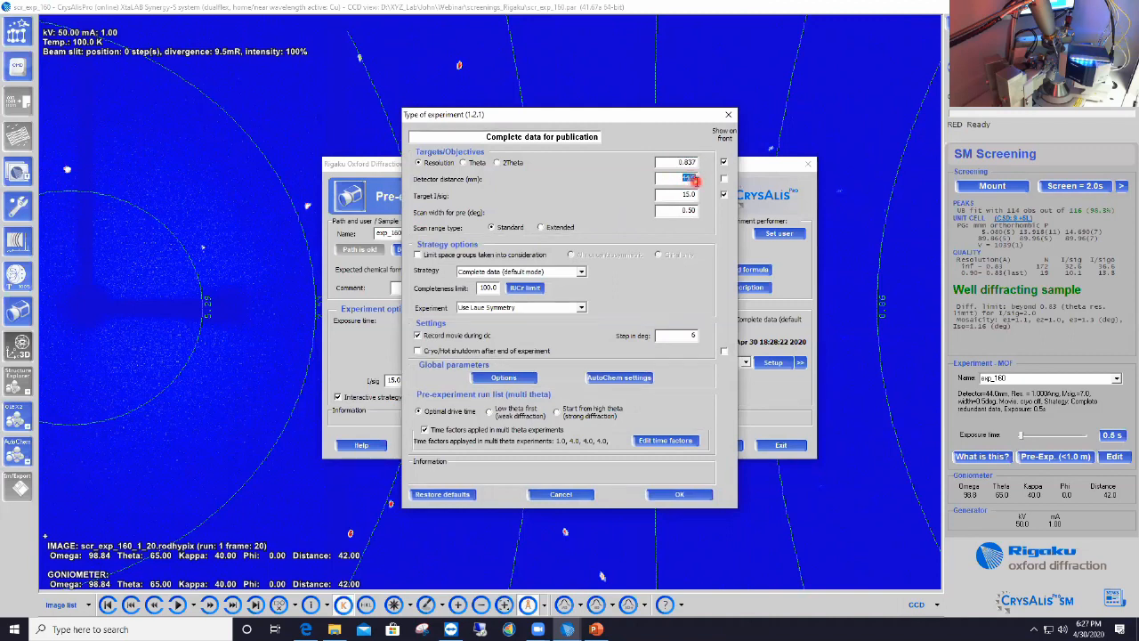
{"action": "left_click", "coordinate": [586, 496]}
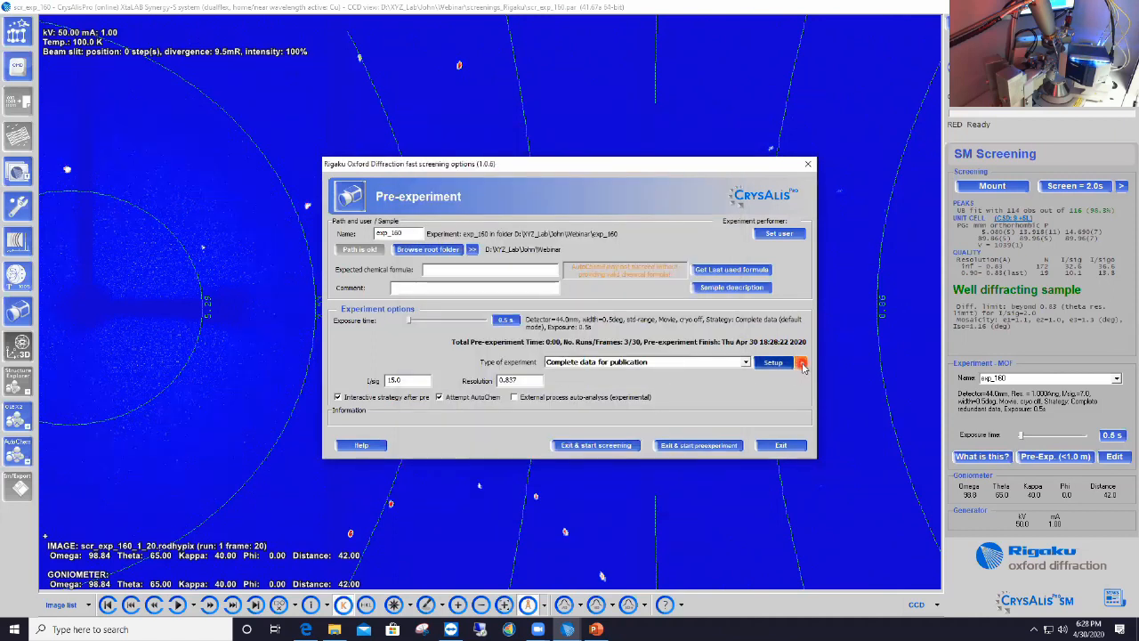
Step: Check the commands for managing experiment types and select the MOF type of experiment
{"action": "left_click", "coordinate": [801, 364]}
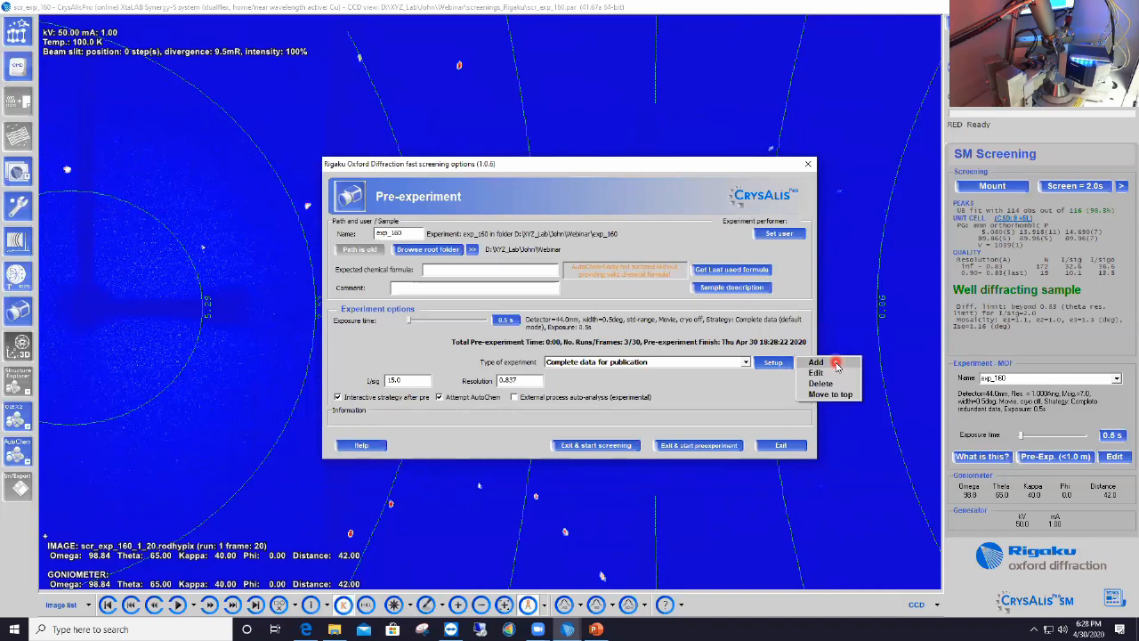
{"action": "left_click", "coordinate": [744, 371]}
{"action": "left_click", "coordinate": [745, 363]}
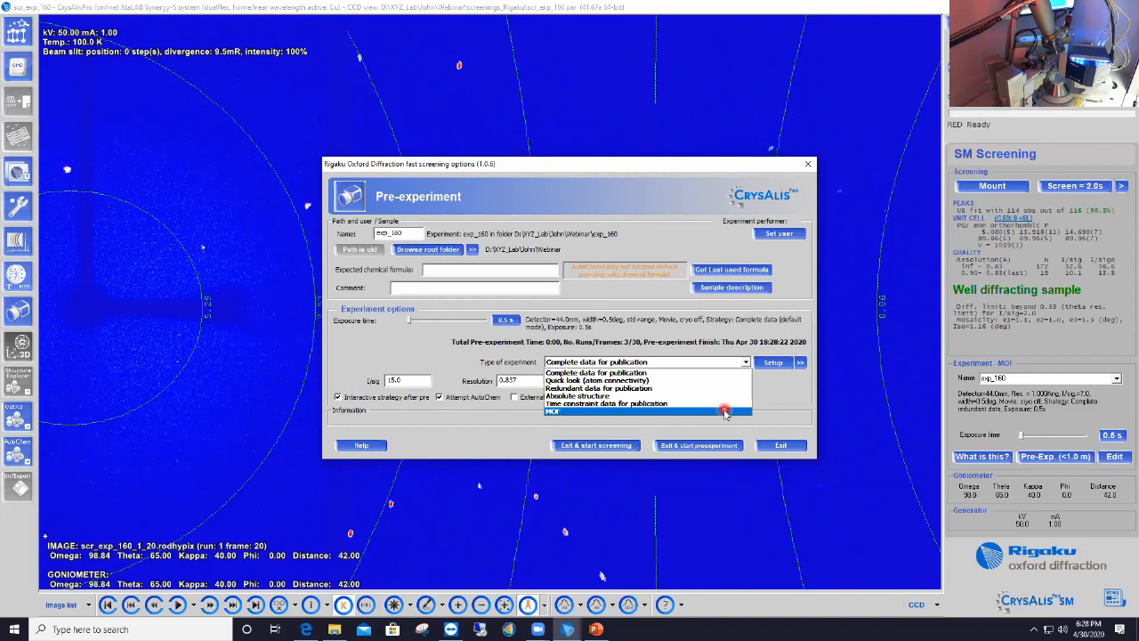
{"action": "left_click", "coordinate": [725, 412]}
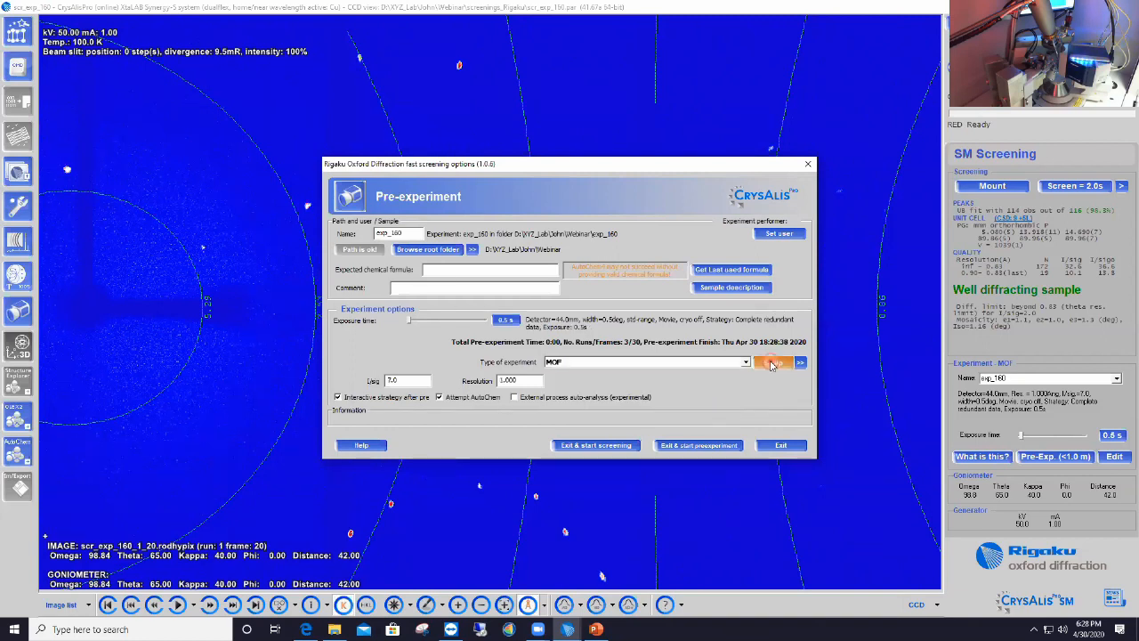
Step: Review the MOF setup's resolution, target I/sig, strategy choices and redundancy constraint, and close it without changes
{"action": "left_click", "coordinate": [773, 364]}
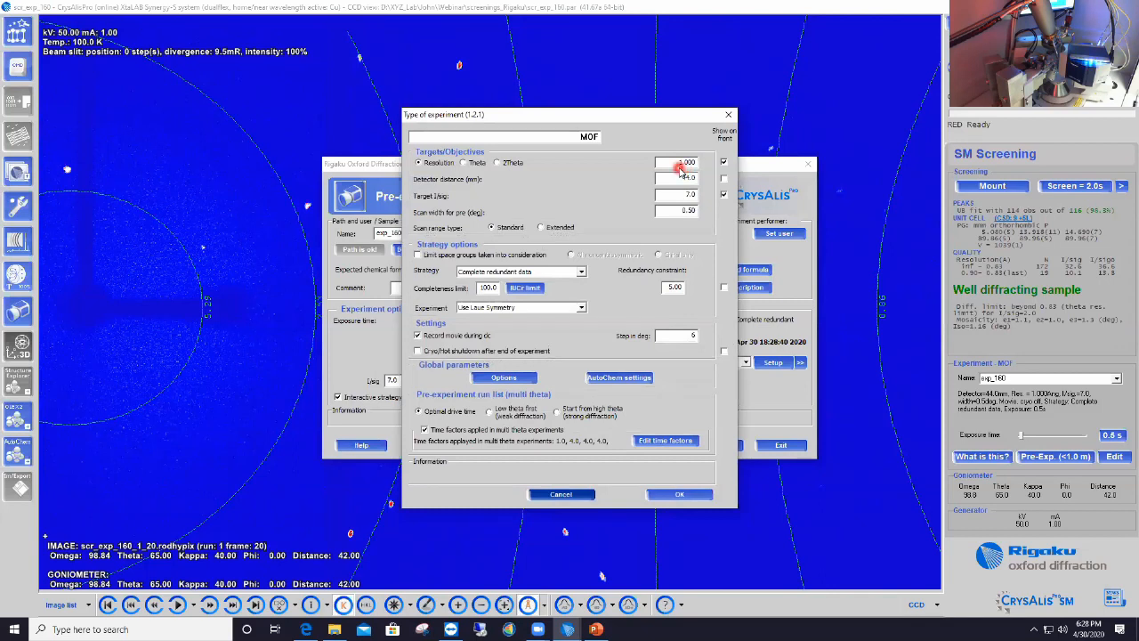
{"action": "left_click_drag", "start_coordinate": [673, 162], "coordinate": [703, 163]}
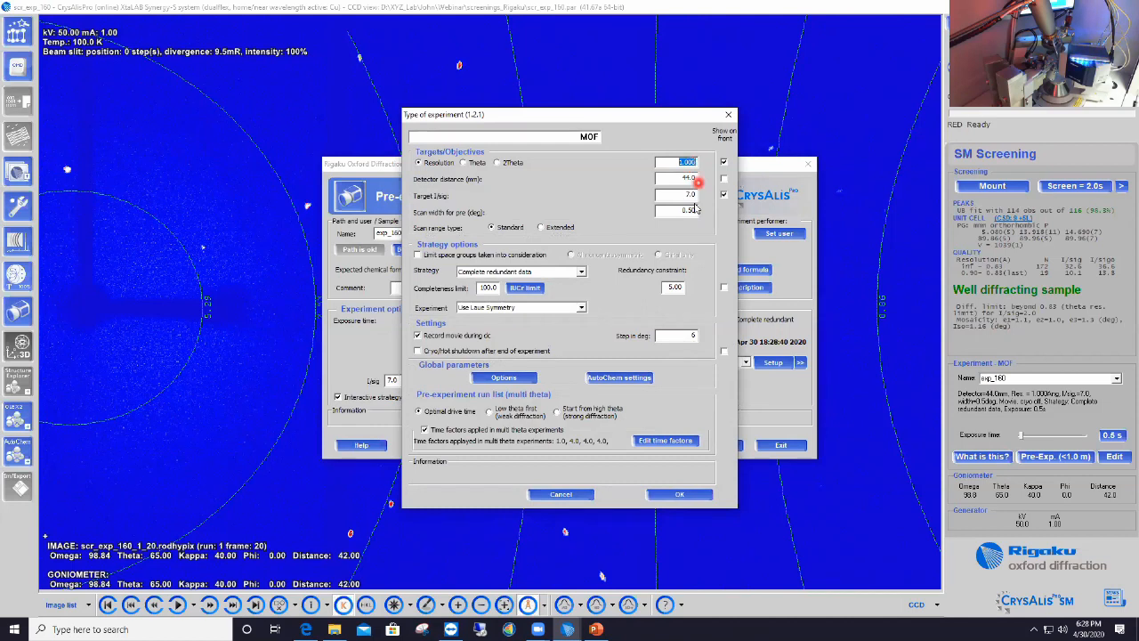
{"action": "left_click_drag", "start_coordinate": [682, 194], "coordinate": [700, 196]}
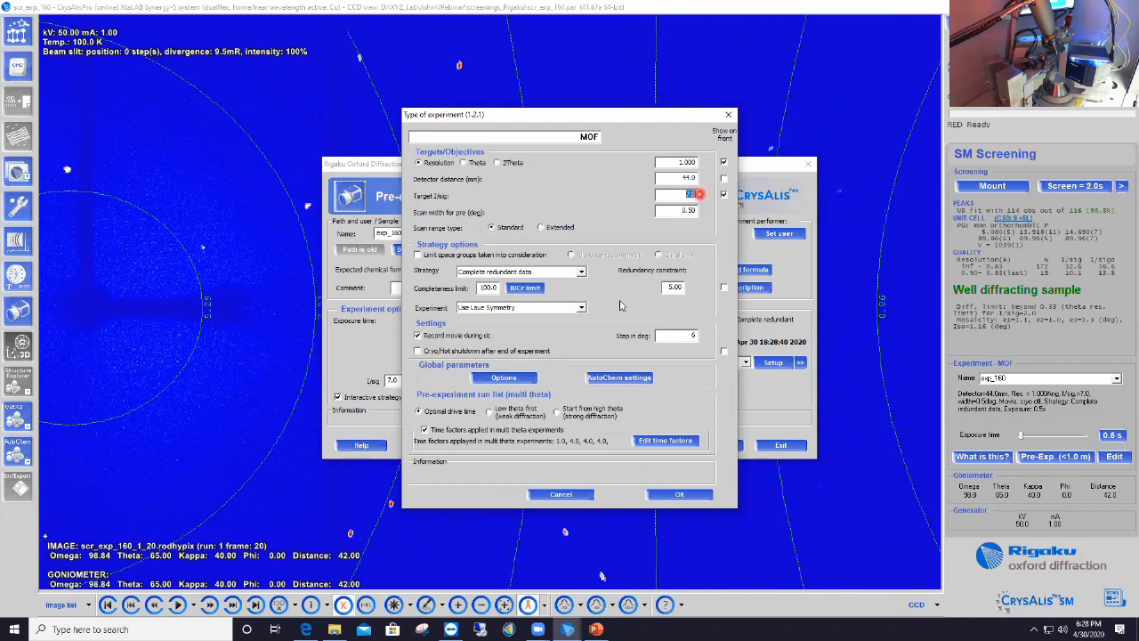
{"action": "left_click", "coordinate": [580, 272]}
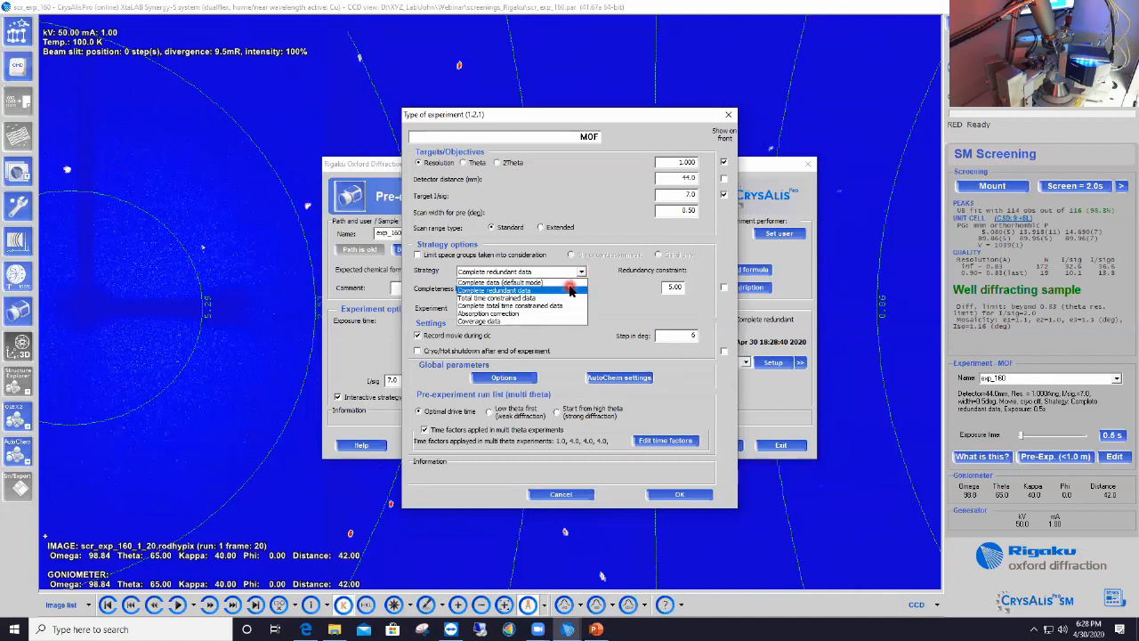
{"action": "left_click", "coordinate": [570, 290]}
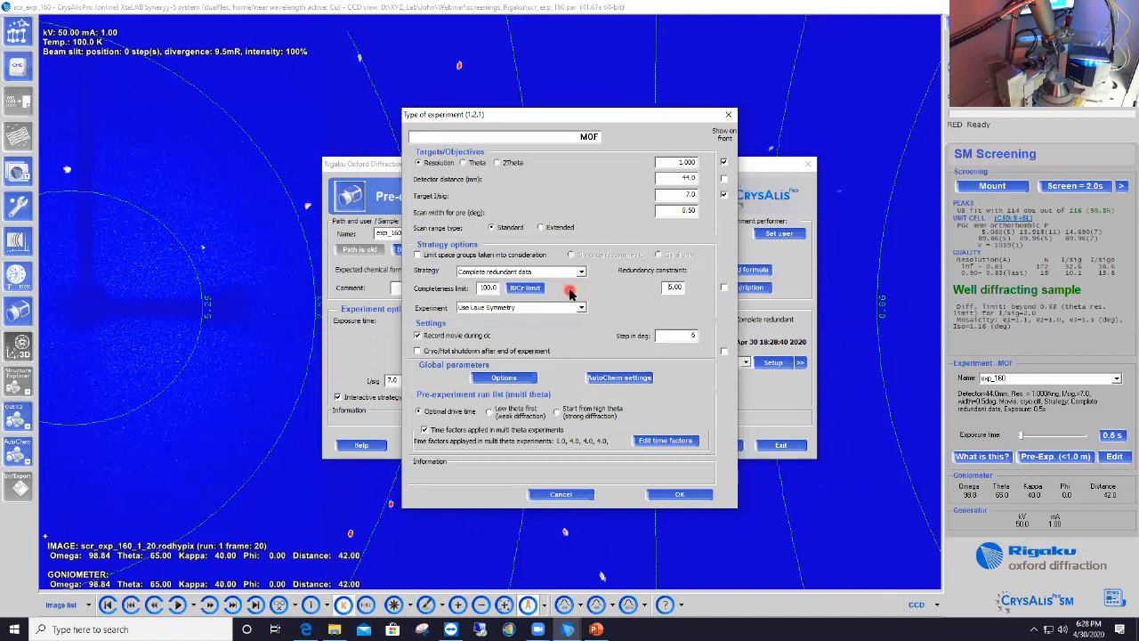
{"action": "left_click_drag", "start_coordinate": [668, 288], "coordinate": [692, 290]}
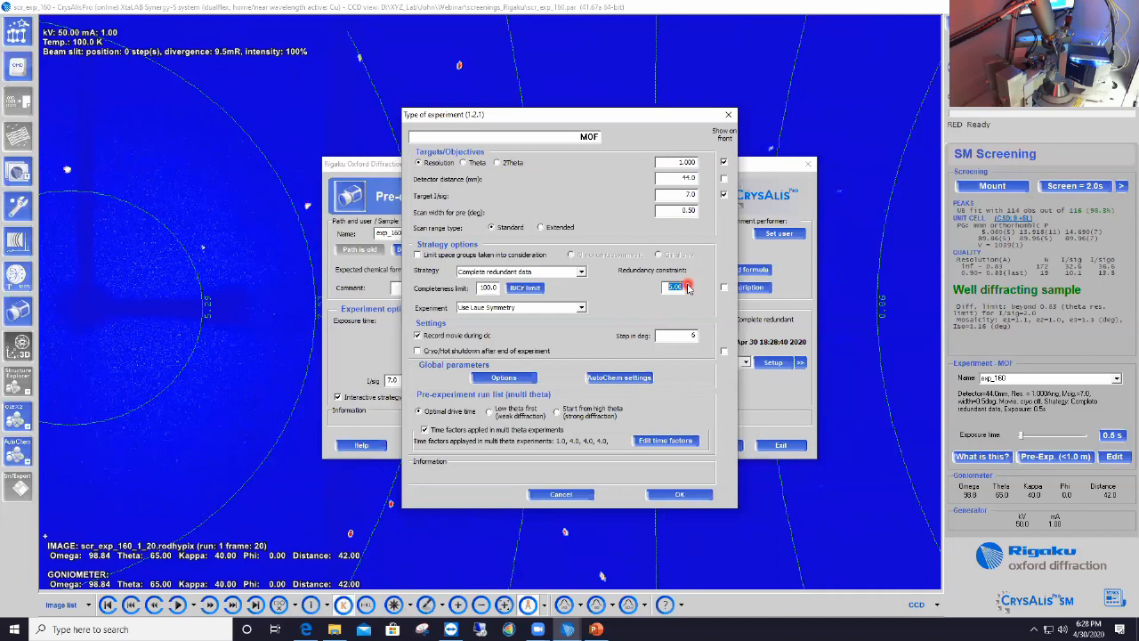
{"action": "left_click", "coordinate": [562, 497]}
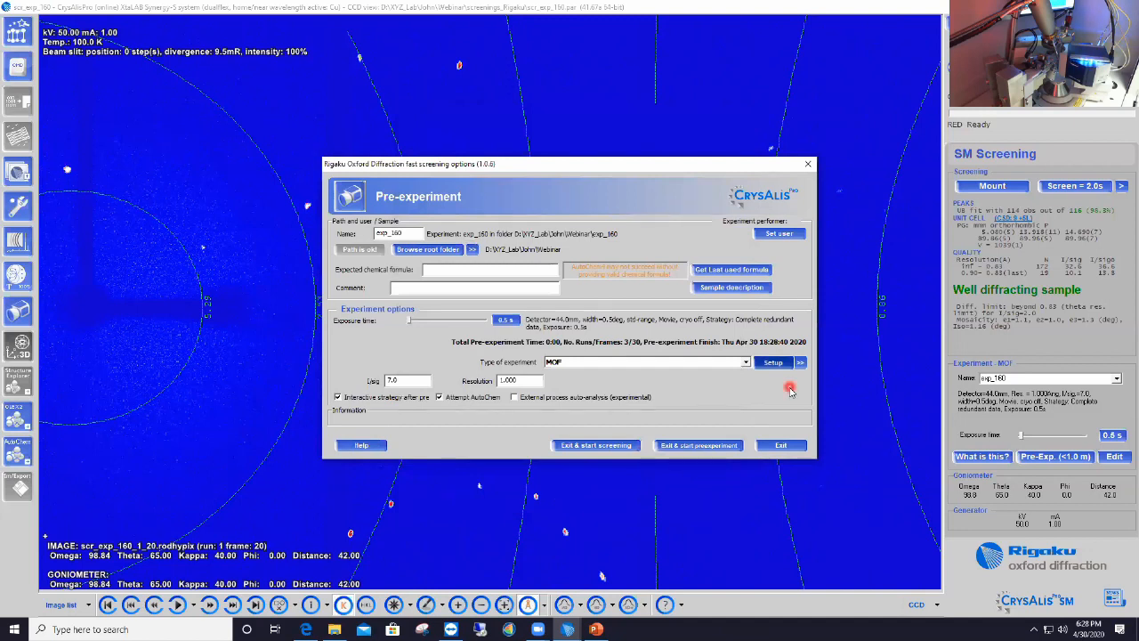
Step: Set the type of experiment to Complete data for publication and start the pre-experiment without changing the exposure time
{"action": "left_click", "coordinate": [745, 366]}
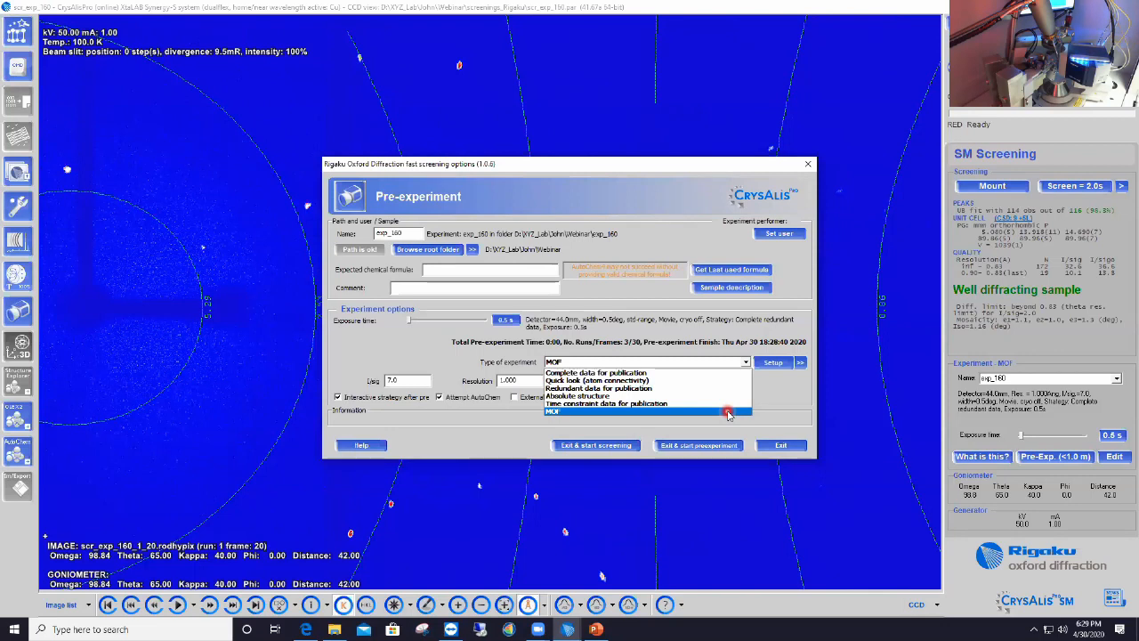
{"action": "left_click", "coordinate": [703, 374]}
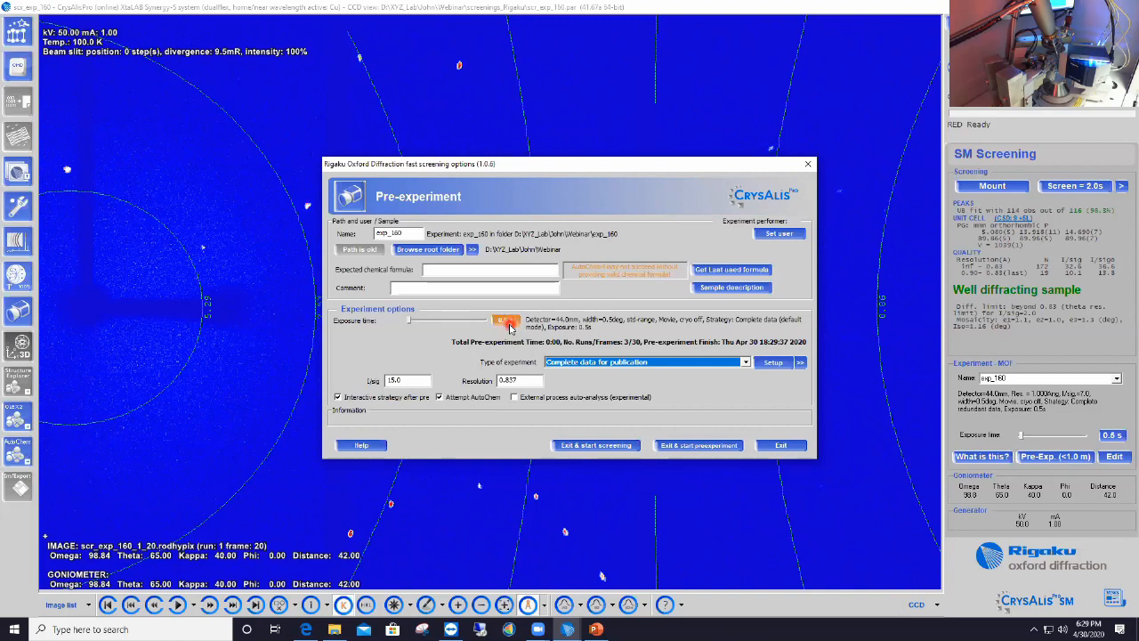
{"action": "left_click", "coordinate": [509, 322]}
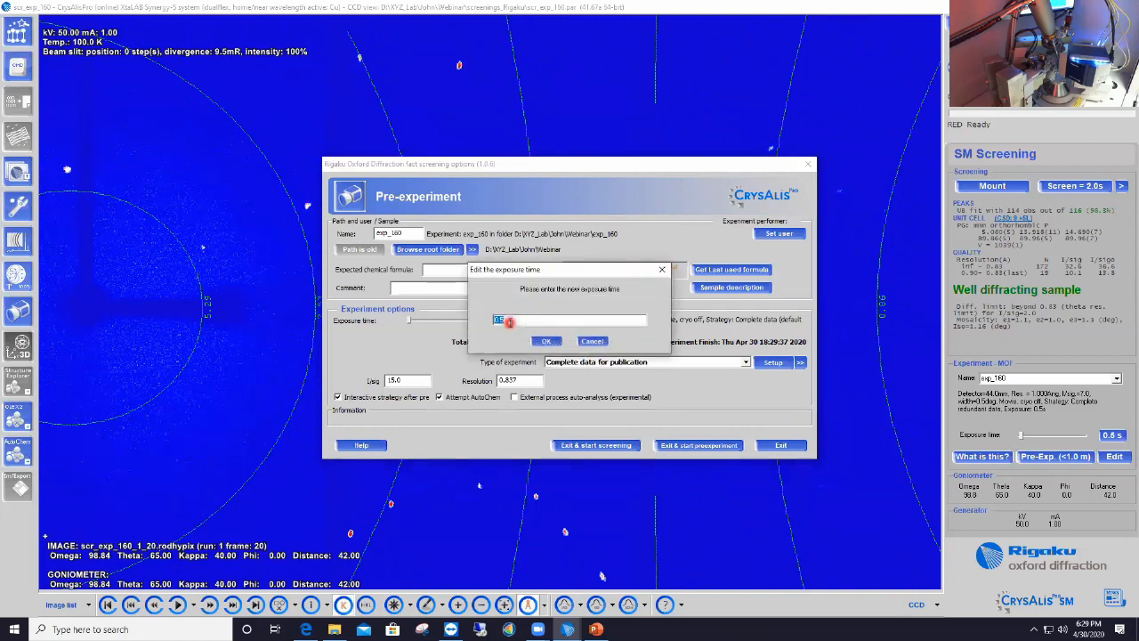
{"action": "left_click", "coordinate": [593, 343]}
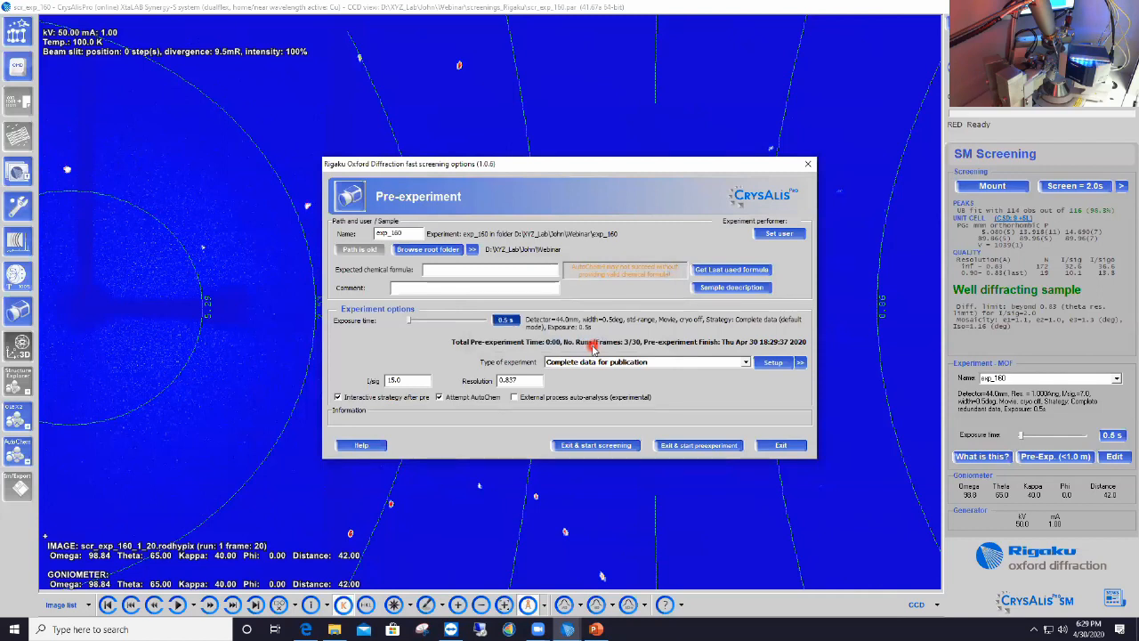
{"action": "left_click", "coordinate": [708, 451]}
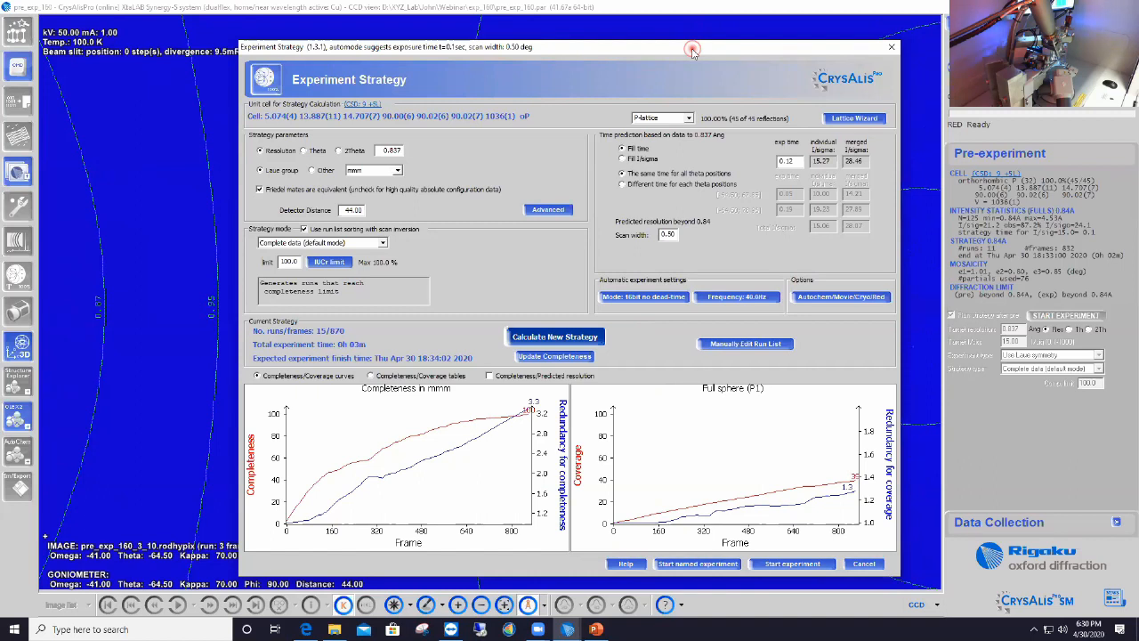
Step: Open the Ewald explorer through the Lattice wizard from the experiment strategy and view the reciprocal lattice along a*
{"action": "left_click_drag", "start_coordinate": [692, 52], "coordinate": [494, 52]}
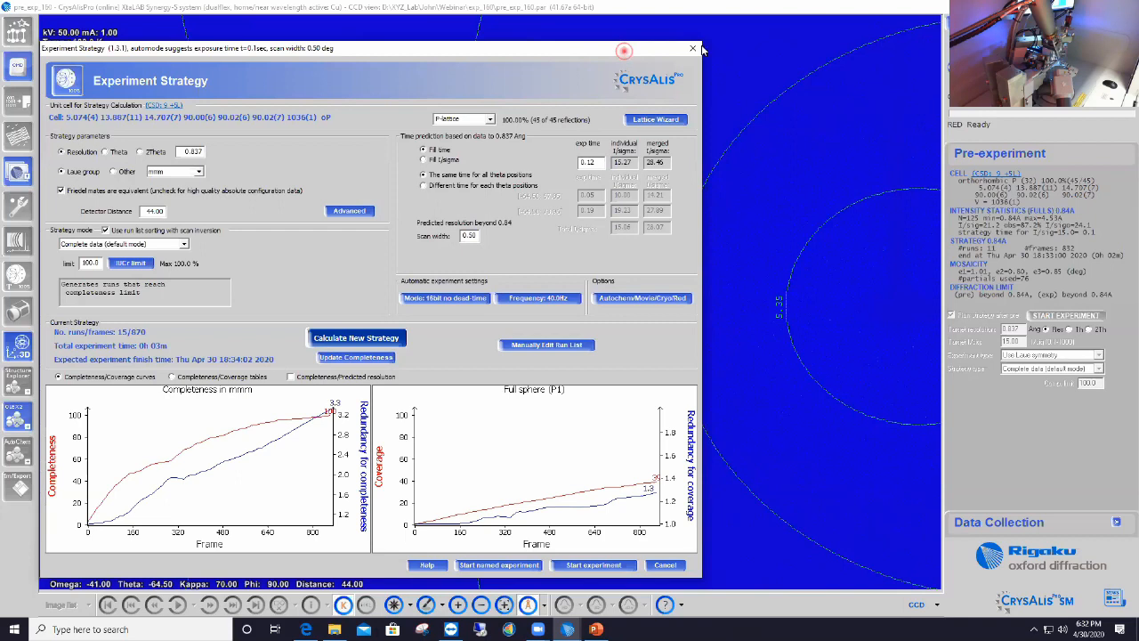
{"action": "left_click_drag", "start_coordinate": [624, 55], "coordinate": [701, 49]}
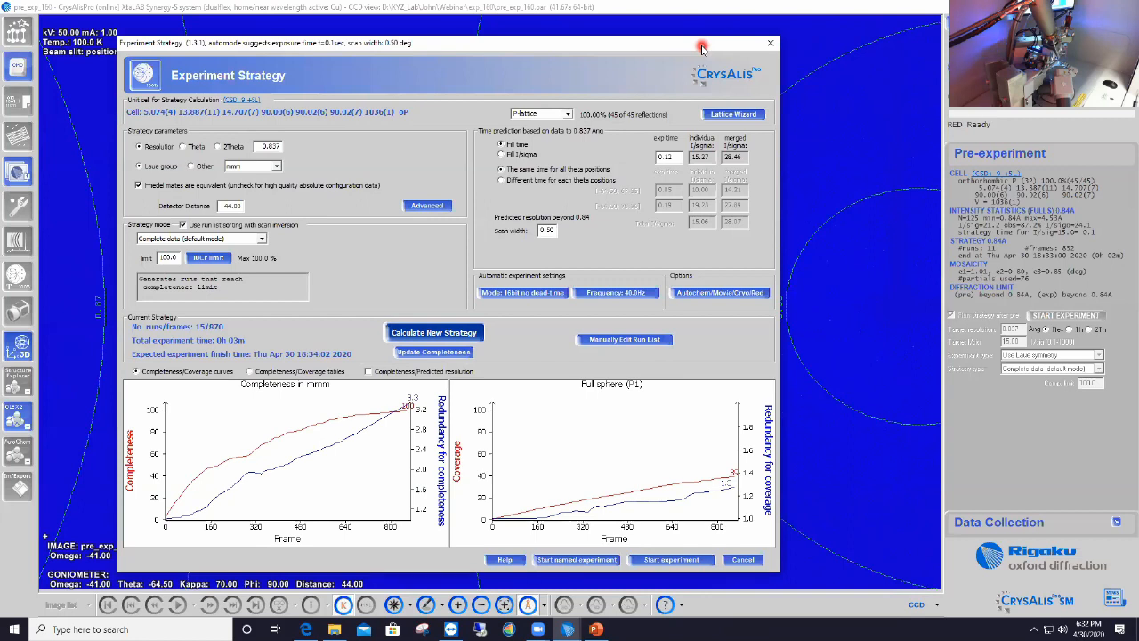
{"action": "left_click", "coordinate": [734, 116]}
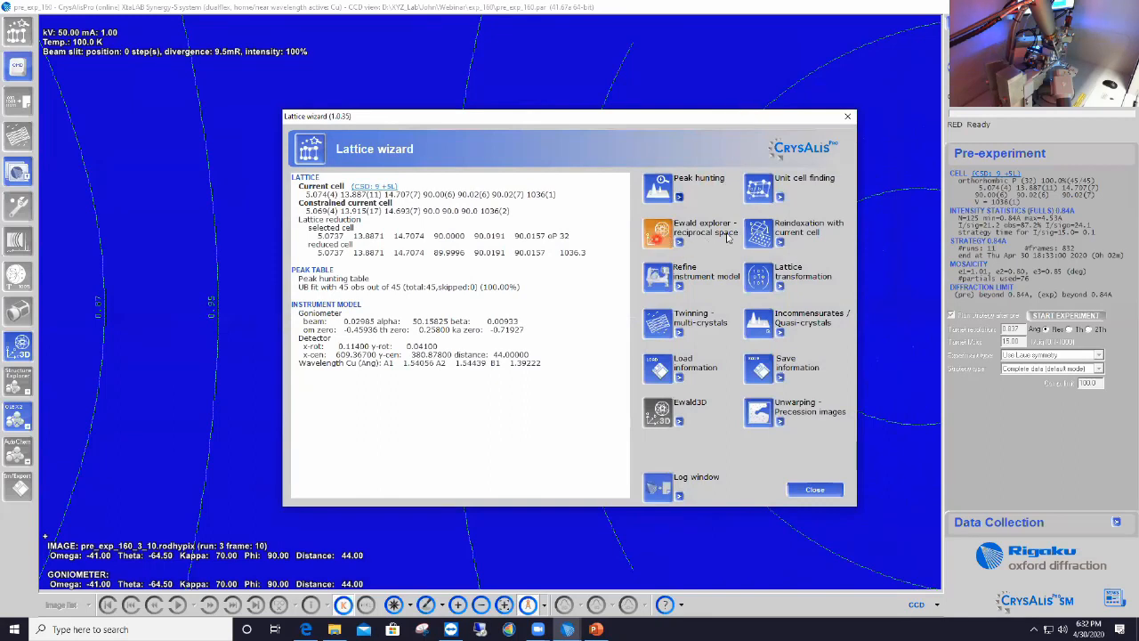
{"action": "left_click", "coordinate": [659, 240]}
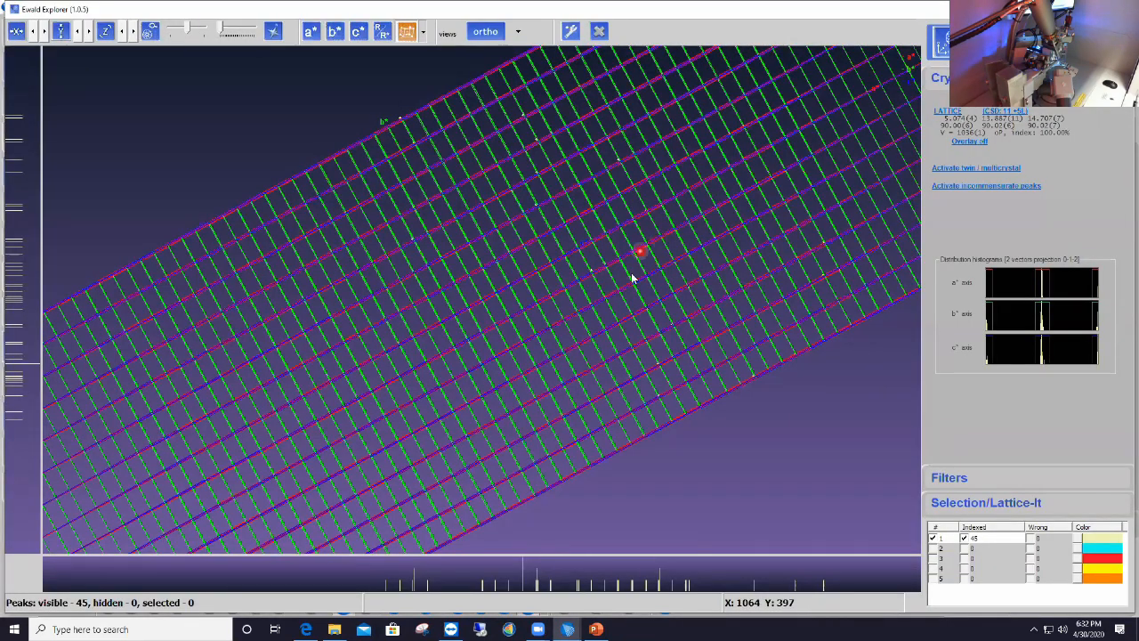
{"action": "left_click", "coordinate": [313, 36]}
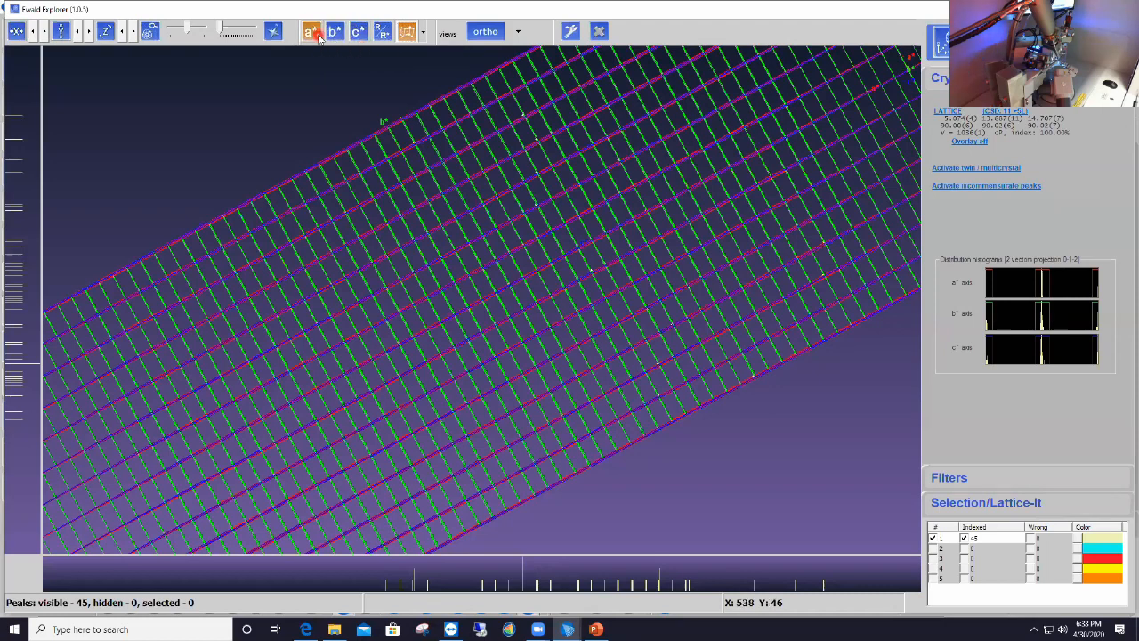
{"action": "left_click", "coordinate": [310, 33]}
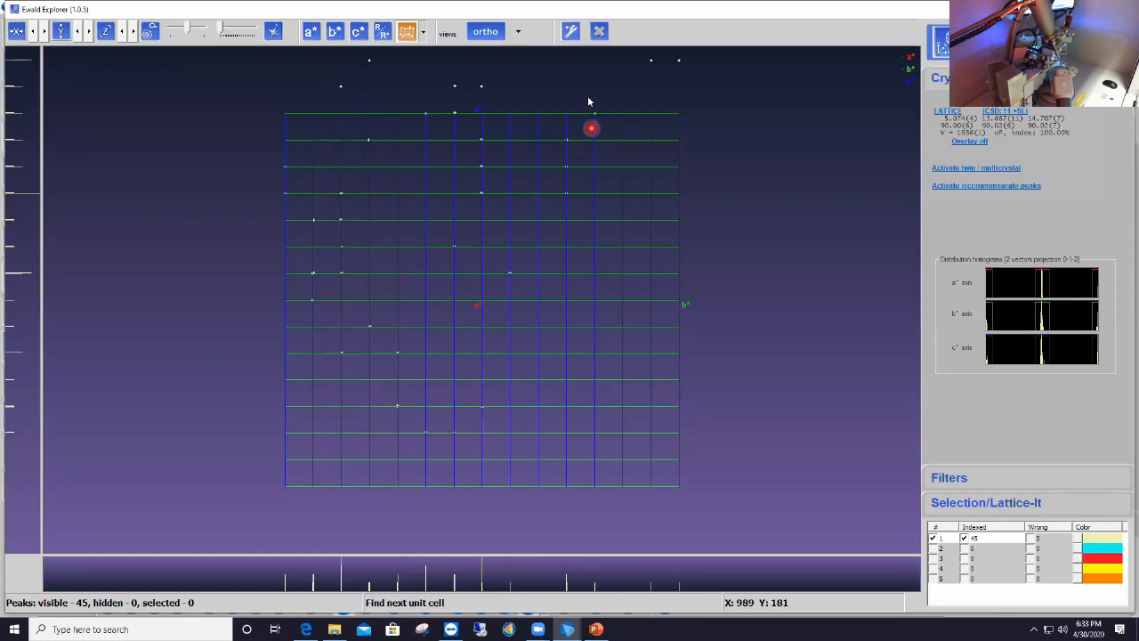
Step: Set the size of peaks to f(I) in the Ewald Explorer options
{"action": "left_click", "coordinate": [571, 33]}
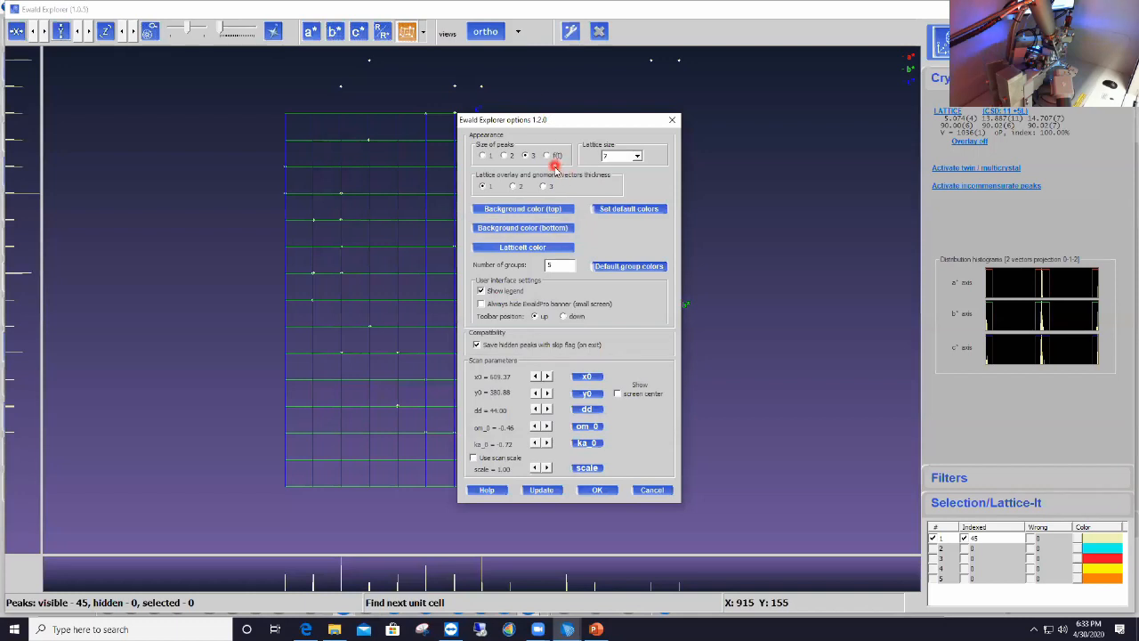
{"action": "left_click", "coordinate": [548, 156]}
{"action": "left_click", "coordinate": [597, 489]}
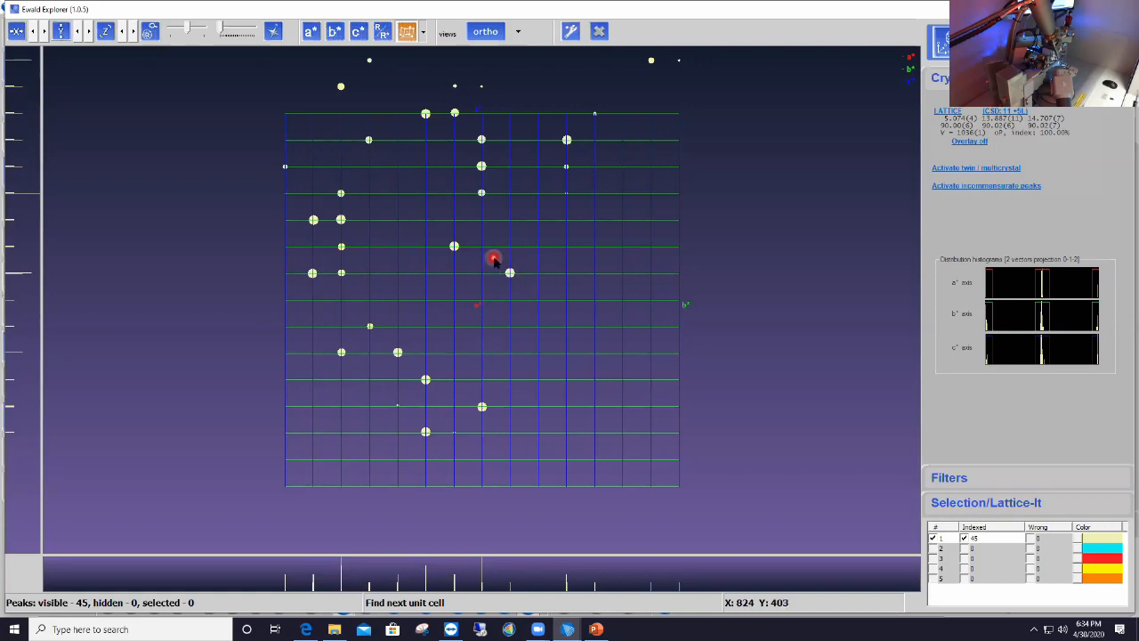
Step: Examine how the peaks fit the lattice along b* and c*, and close the Ewald explorer
{"action": "left_click", "coordinate": [335, 34]}
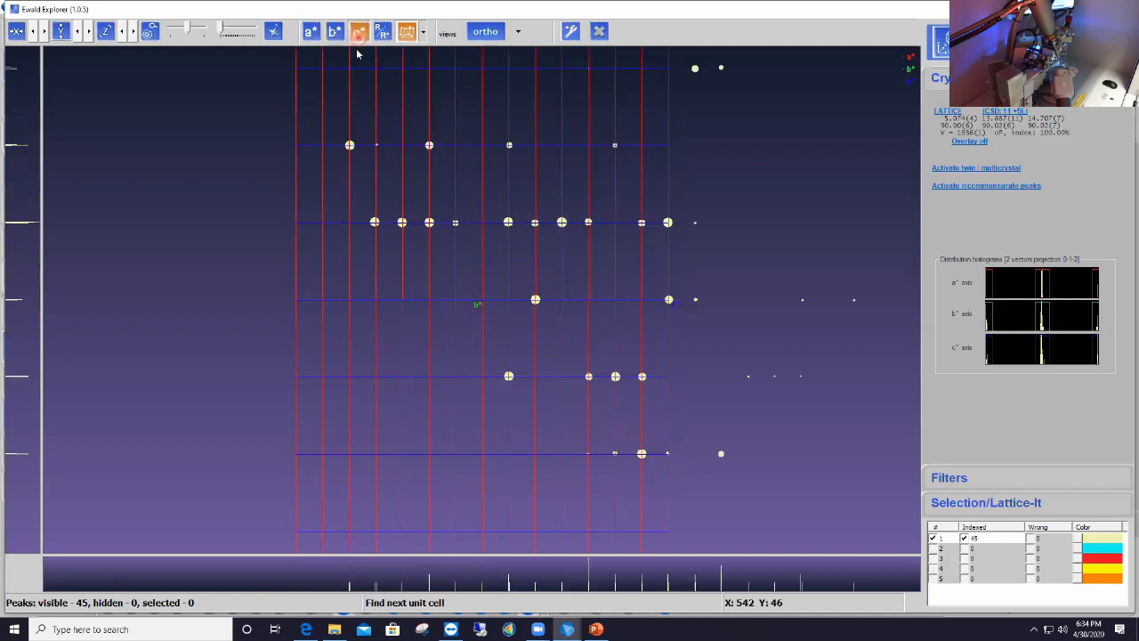
{"action": "left_click", "coordinate": [357, 32]}
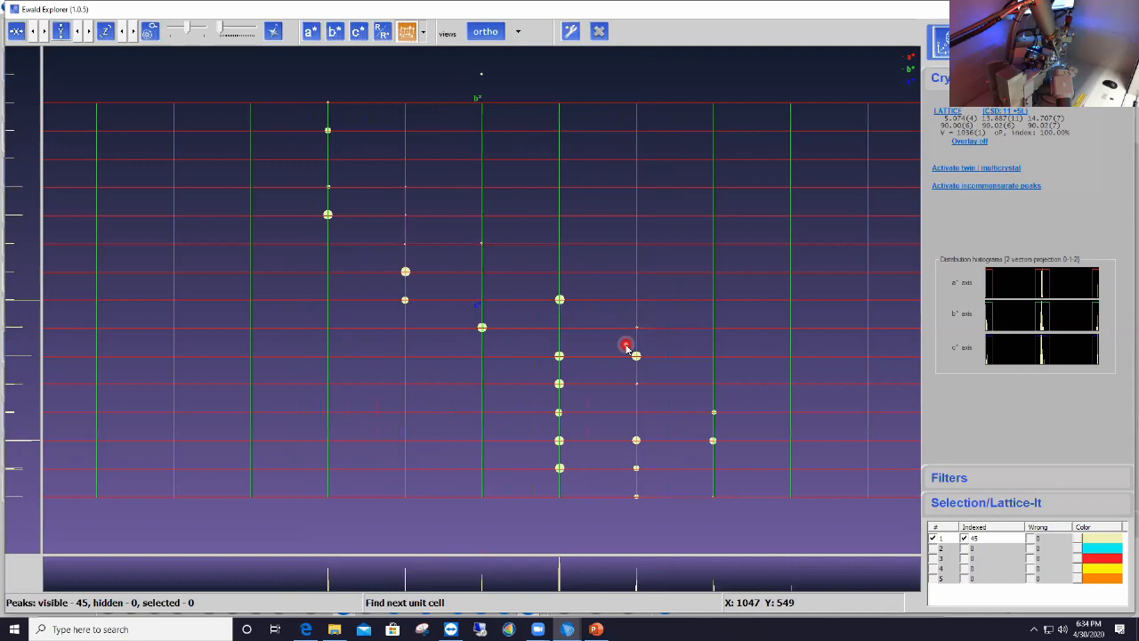
{"action": "left_click", "coordinate": [600, 34]}
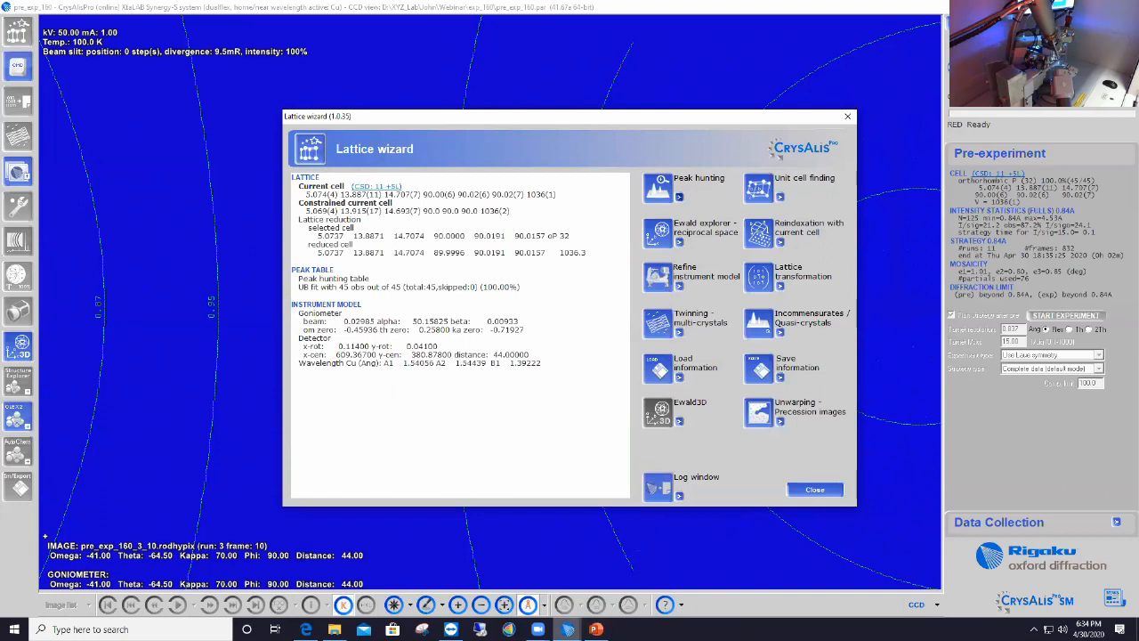
Step: Switch to the twinned ET_TCNB_RT_02272014_new data set, open its lattice in the Ewald explorer and reduce the displayed peak size
{"action": "mouse_move", "coordinate": [567, 627]}
{"action": "left_click", "coordinate": [345, 584]}
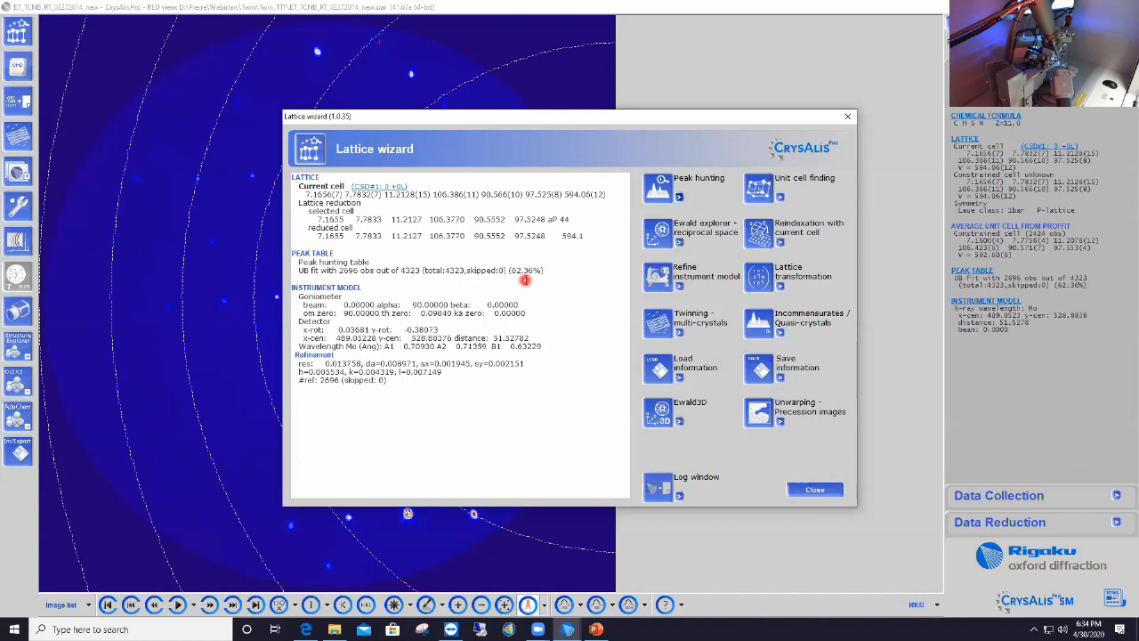
{"action": "left_click", "coordinate": [656, 238]}
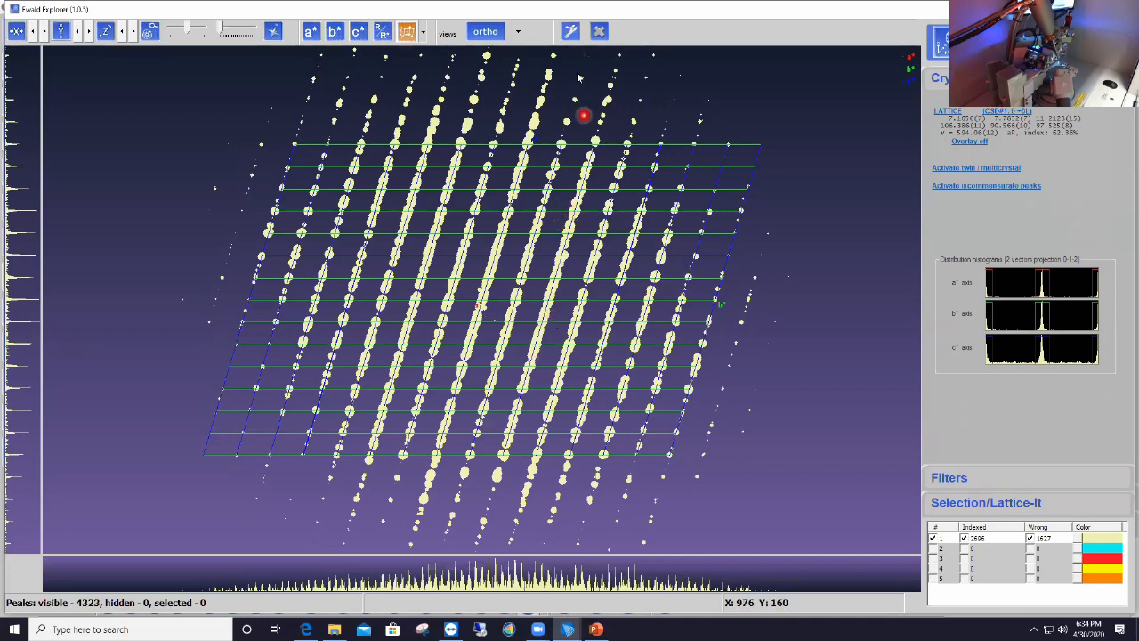
{"action": "left_click", "coordinate": [572, 33]}
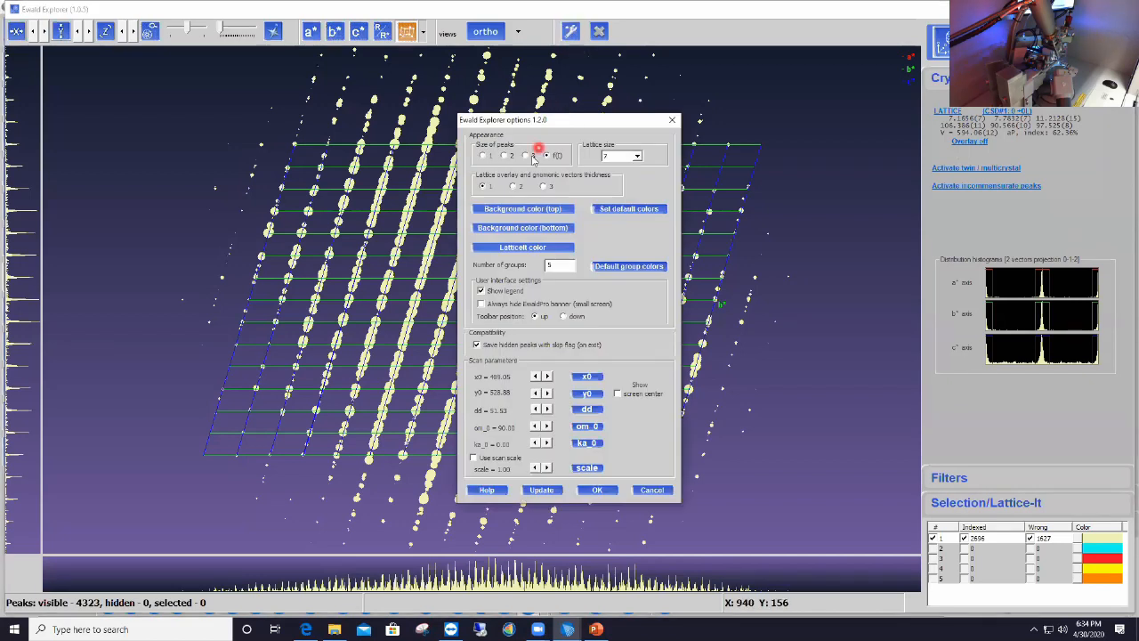
{"action": "left_click", "coordinate": [596, 489]}
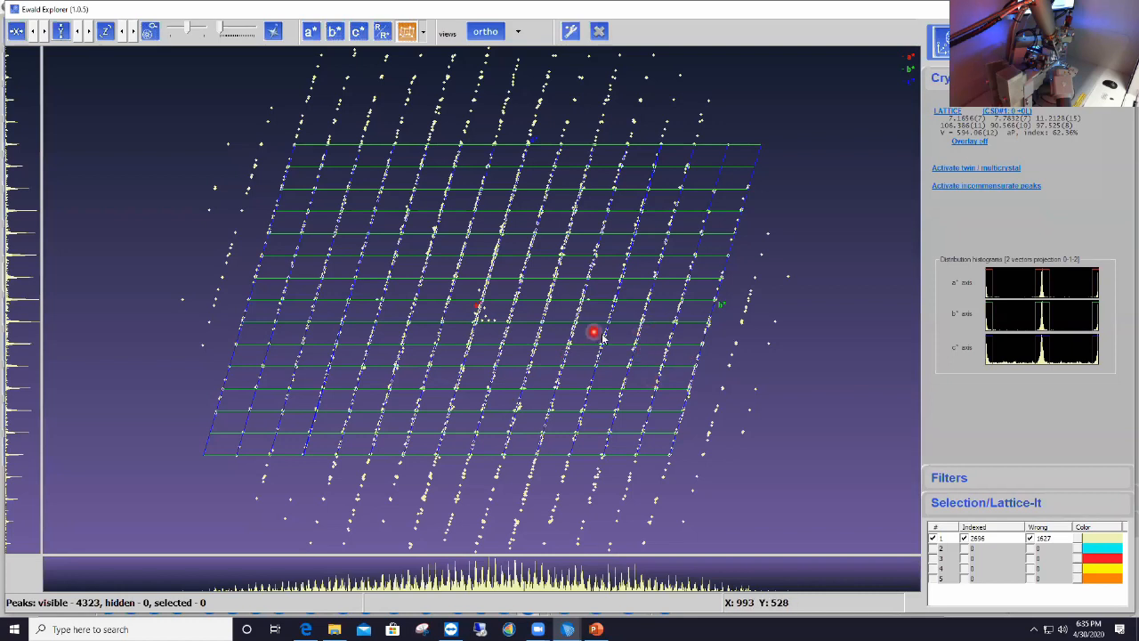
Step: Hide the wrongly indexed peaks, compare the lattice along b*, c* and a*, show them again and close the Ewald explorer
{"action": "left_click", "coordinate": [1031, 540]}
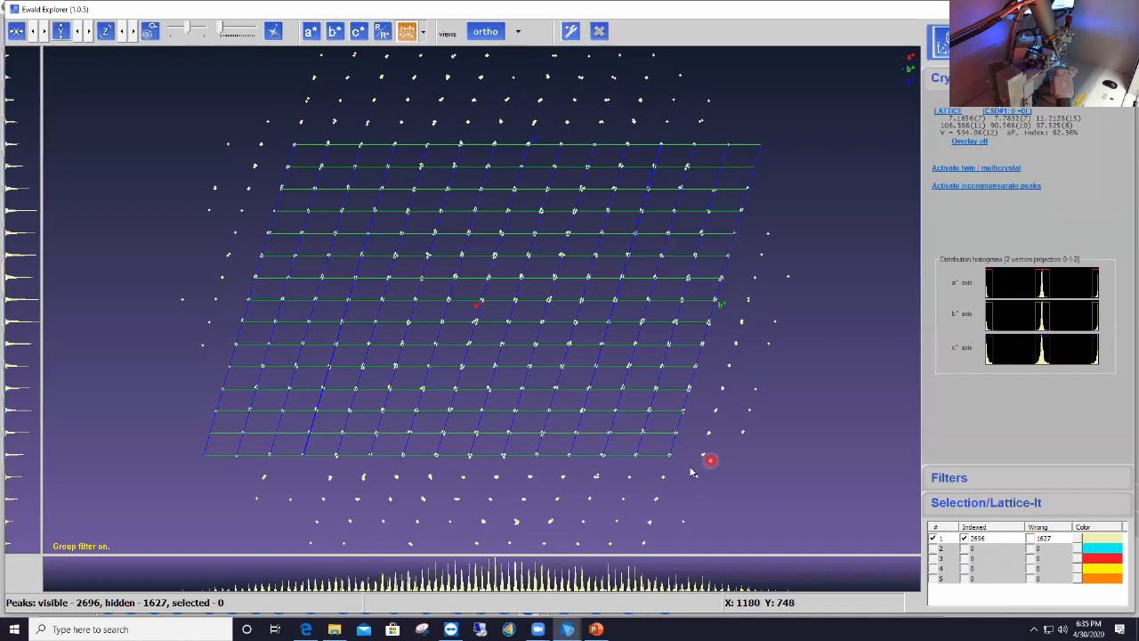
{"action": "left_click", "coordinate": [338, 38]}
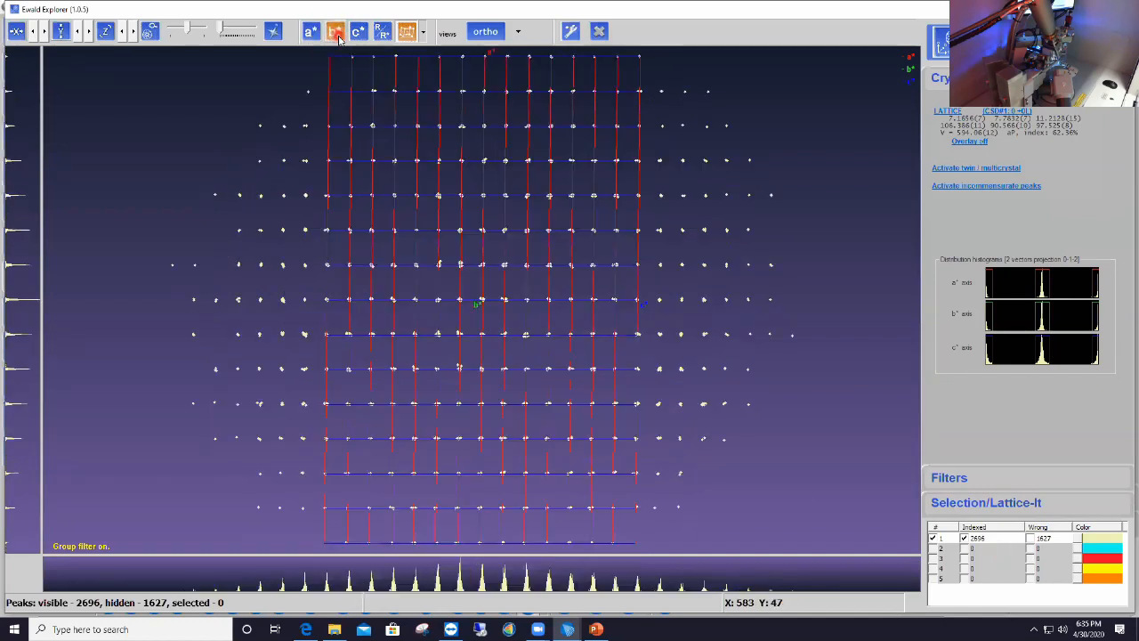
{"action": "left_click", "coordinate": [360, 35]}
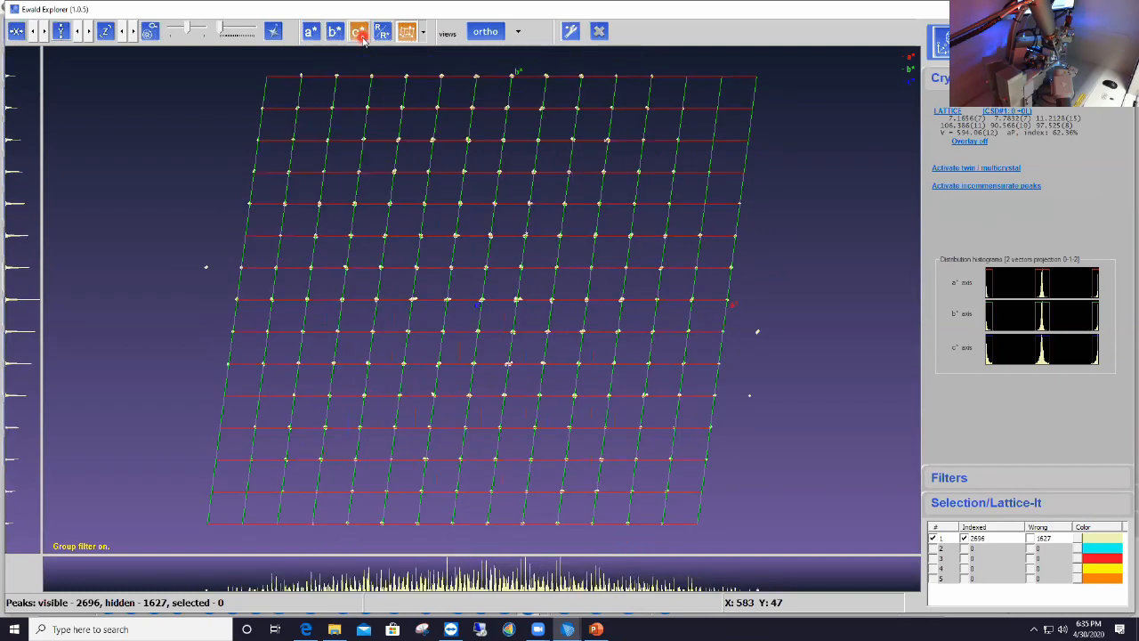
{"action": "left_click", "coordinate": [312, 33]}
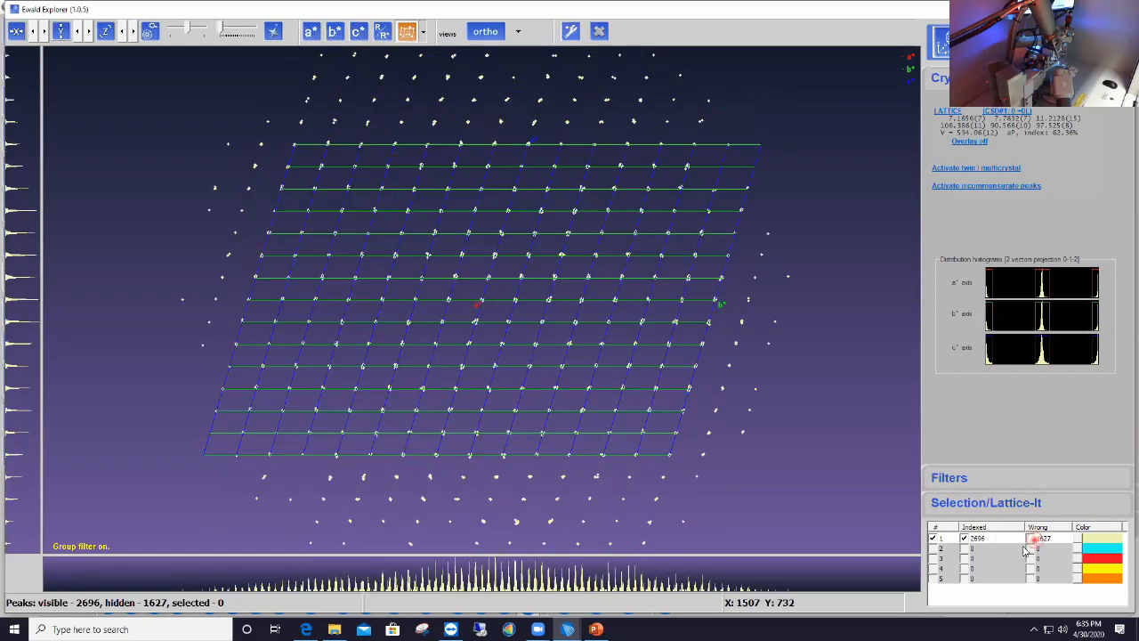
{"action": "left_click", "coordinate": [1028, 539]}
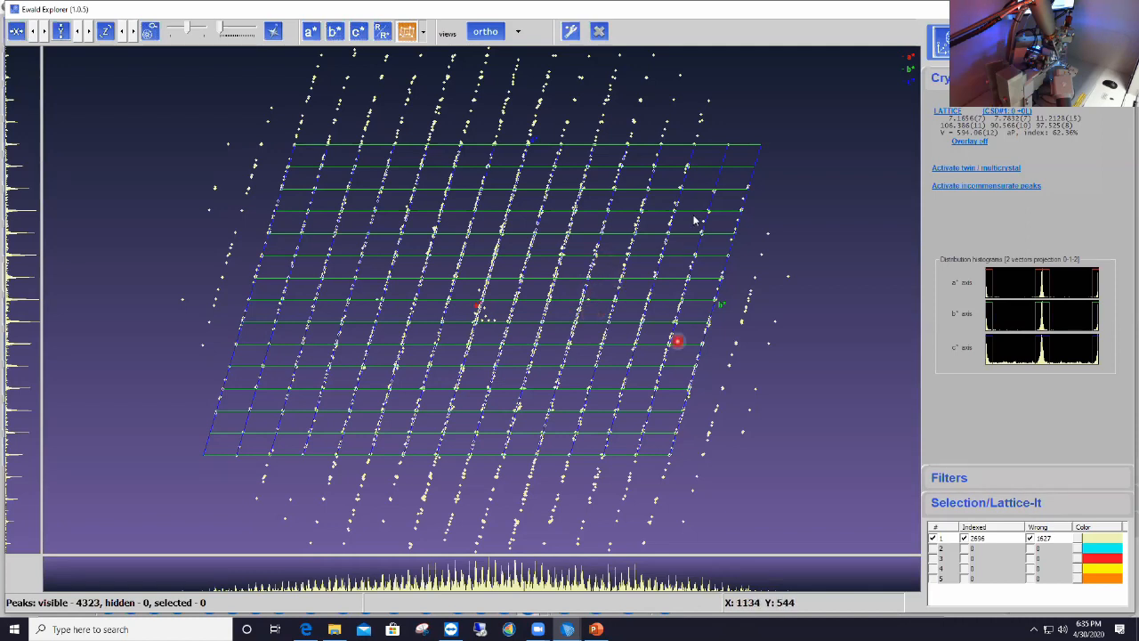
{"action": "left_click", "coordinate": [601, 33]}
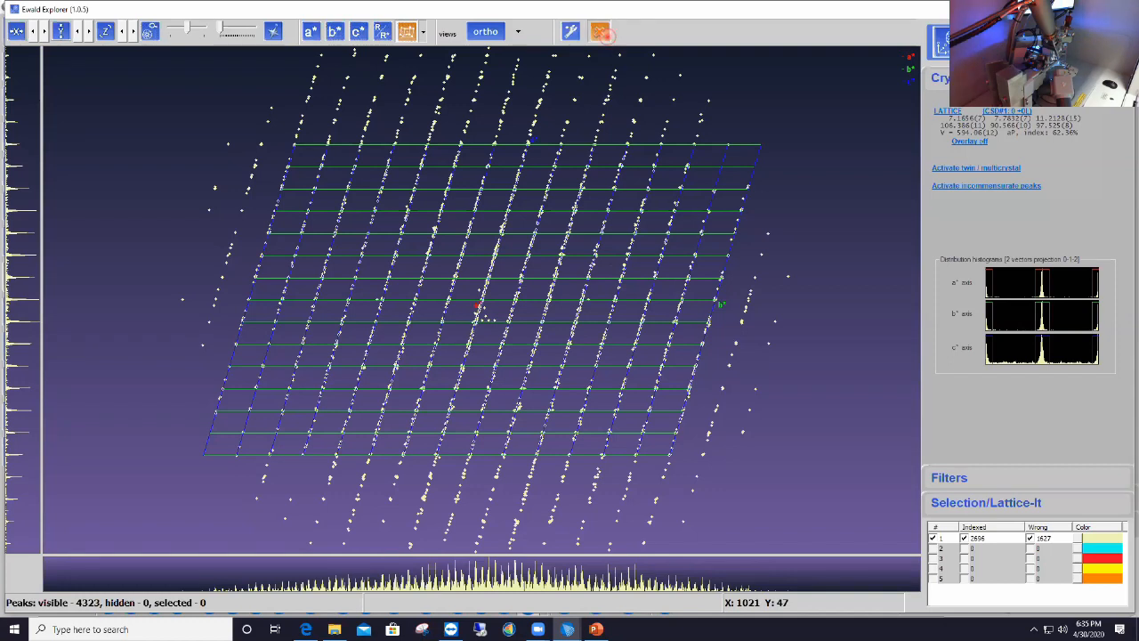
Step: Switch to the elbe close-twin data set, examine peak splitting around the lattice in the Ewald explorer and close it
{"action": "mouse_move", "coordinate": [567, 629]}
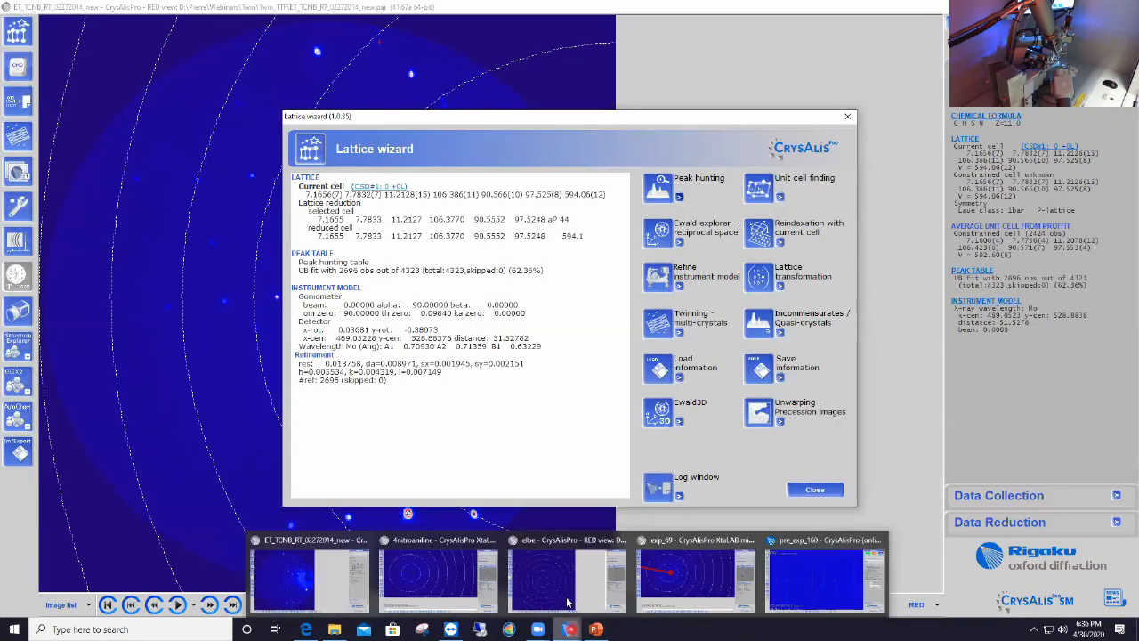
{"action": "left_click", "coordinate": [567, 603]}
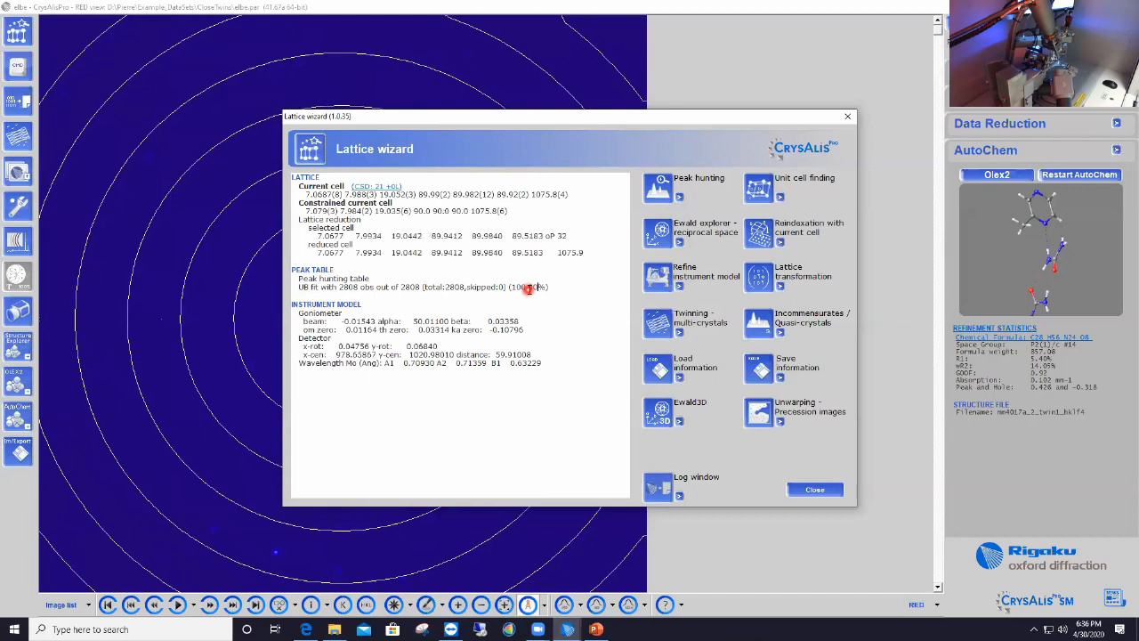
{"action": "left_click", "coordinate": [658, 238]}
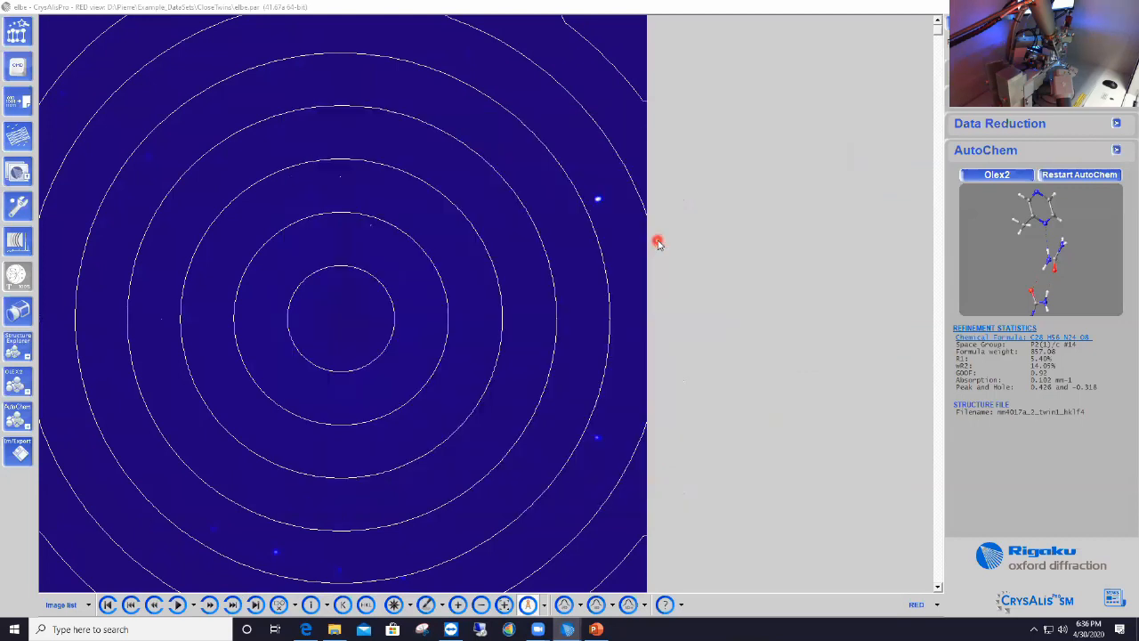
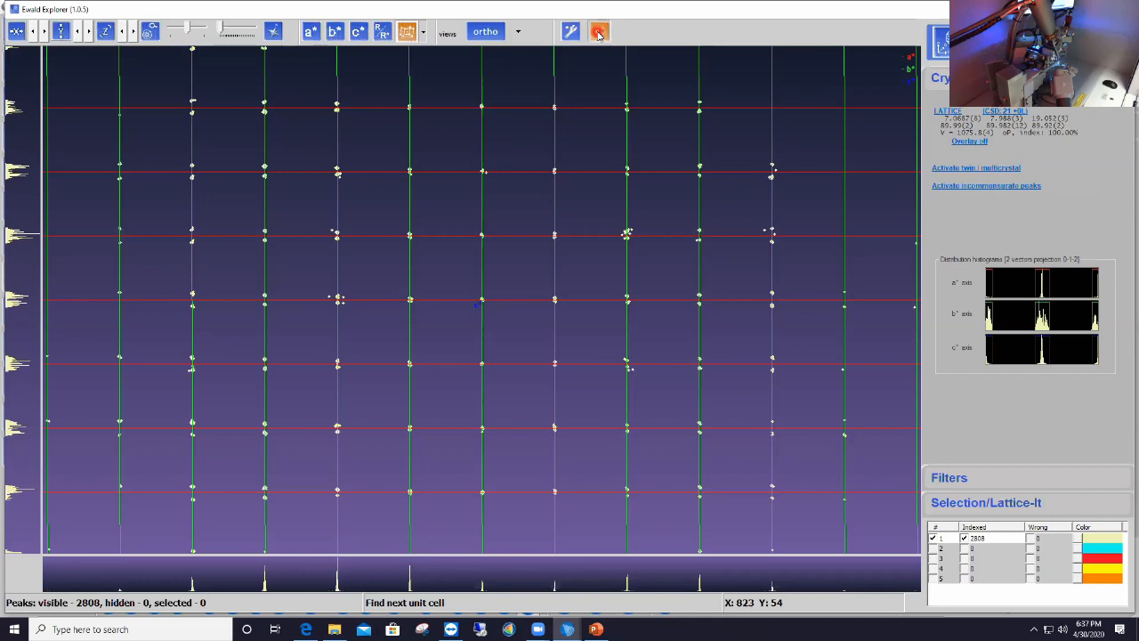
{"action": "left_click", "coordinate": [598, 32]}
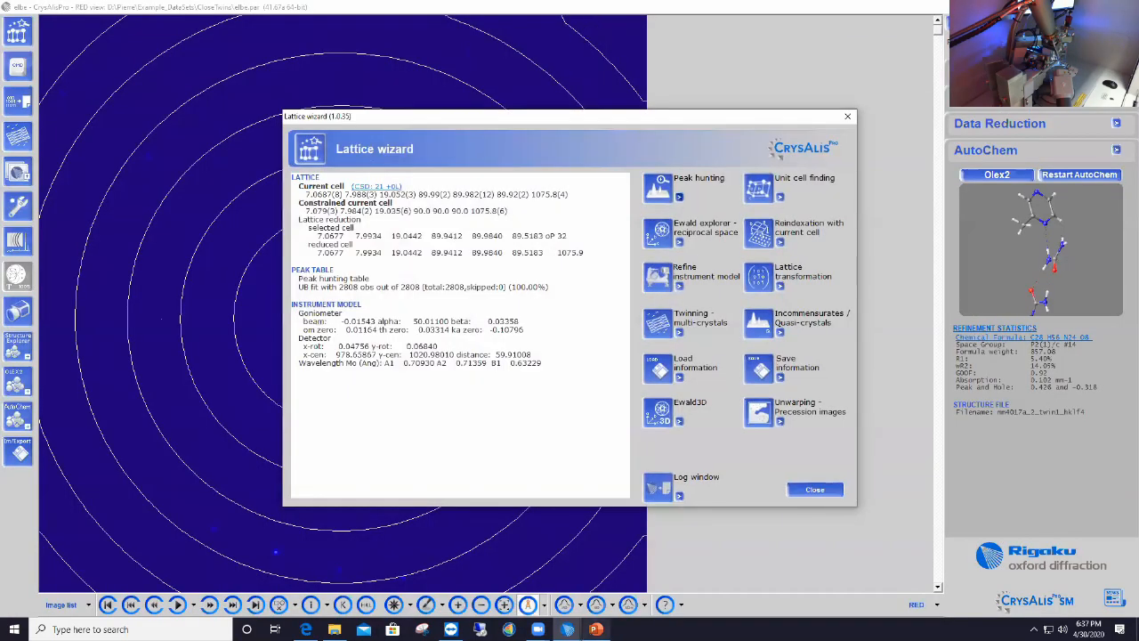
Step: Recheck the pre_exp_160 lattice in the Ewald explorer, and close the explorer, the Lattice wizard and the experiment strategy
{"action": "mouse_move", "coordinate": [567, 629]}
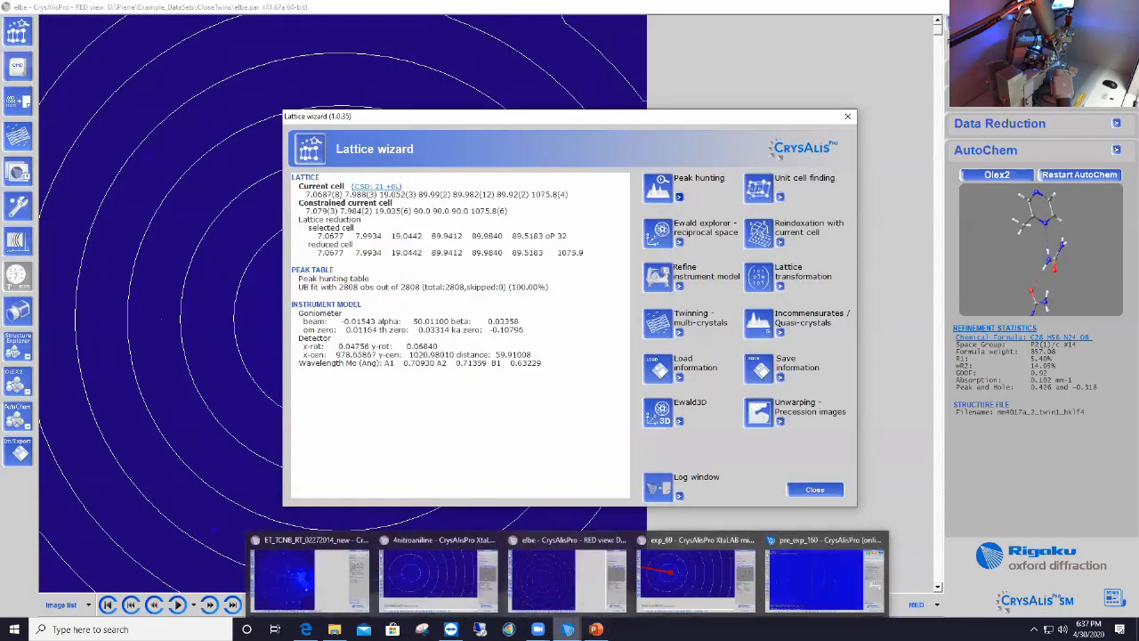
{"action": "left_click", "coordinate": [799, 556]}
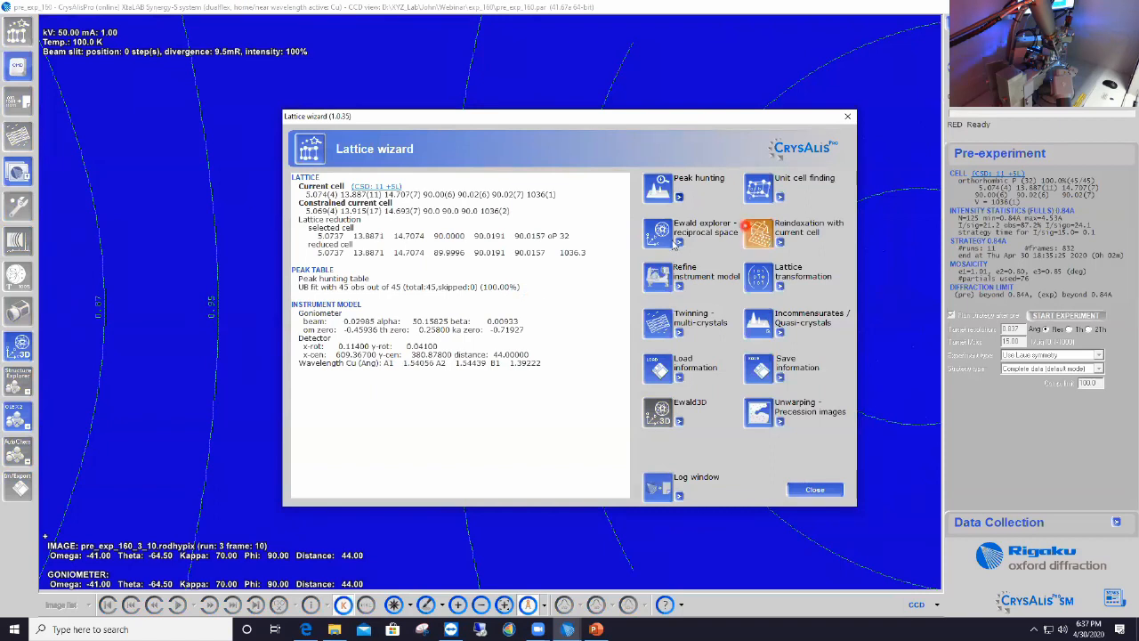
{"action": "left_click", "coordinate": [671, 242]}
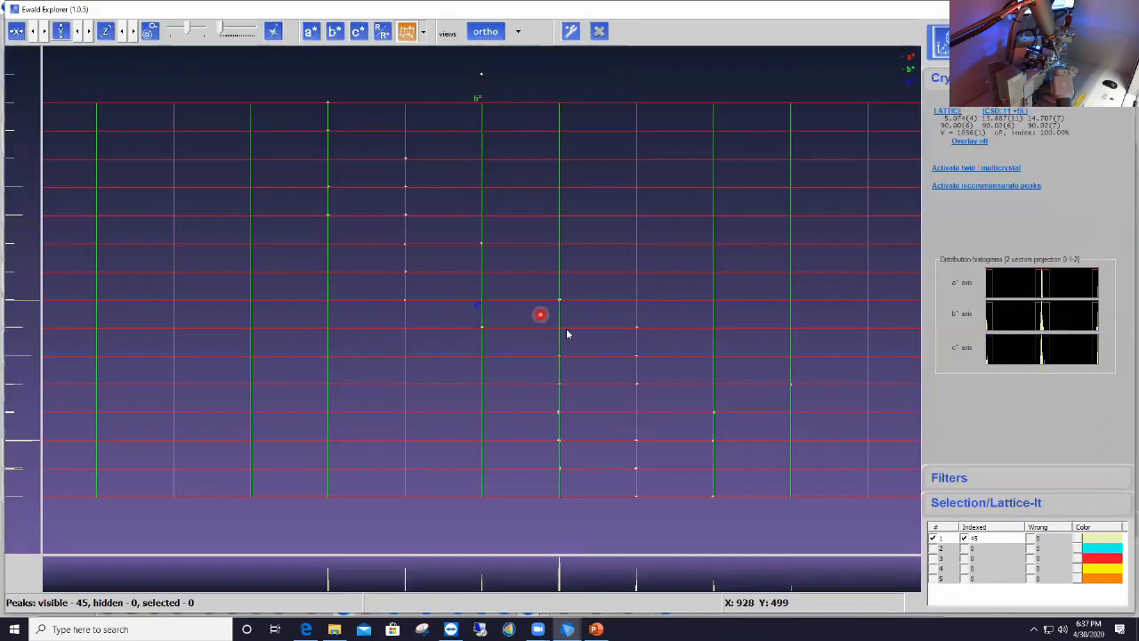
{"action": "left_click", "coordinate": [599, 33]}
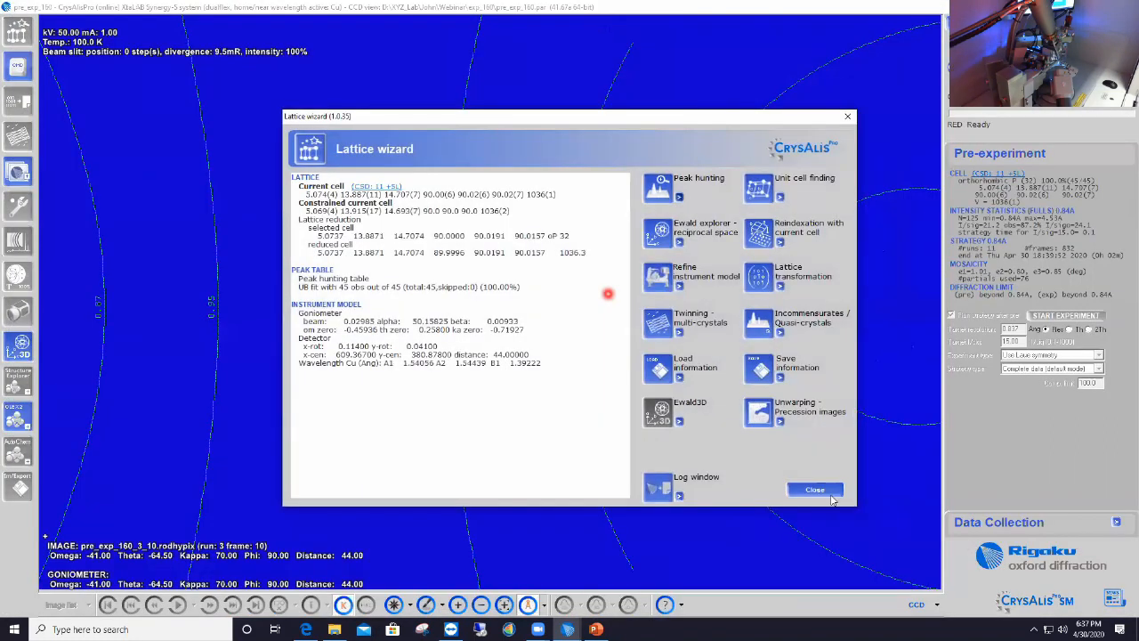
{"action": "left_click", "coordinate": [816, 492]}
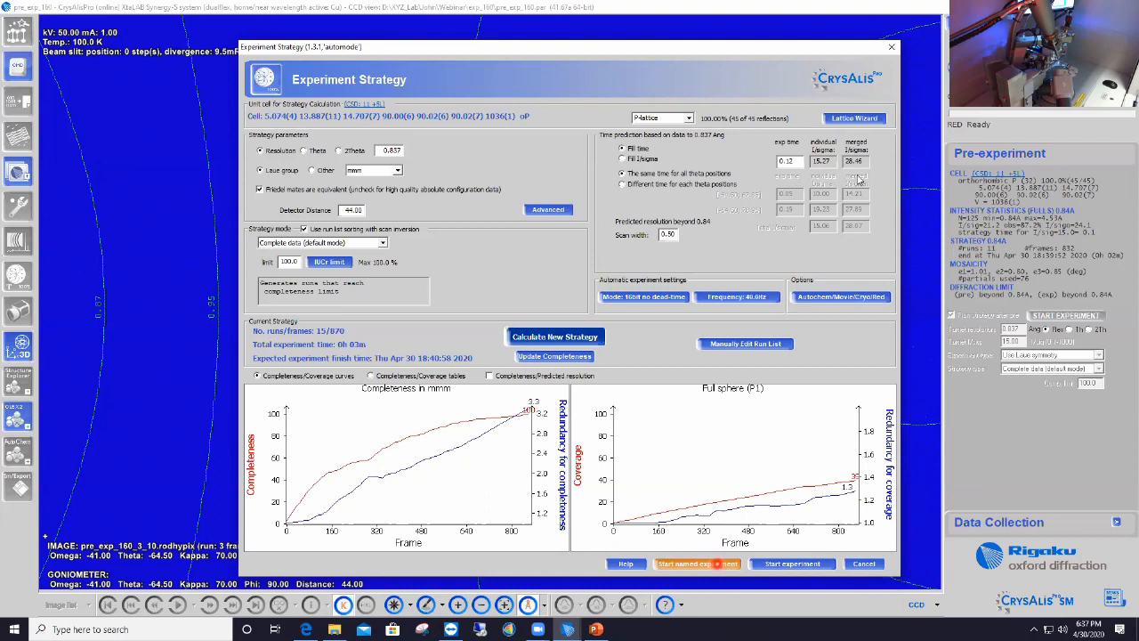
{"action": "left_click", "coordinate": [863, 564]}
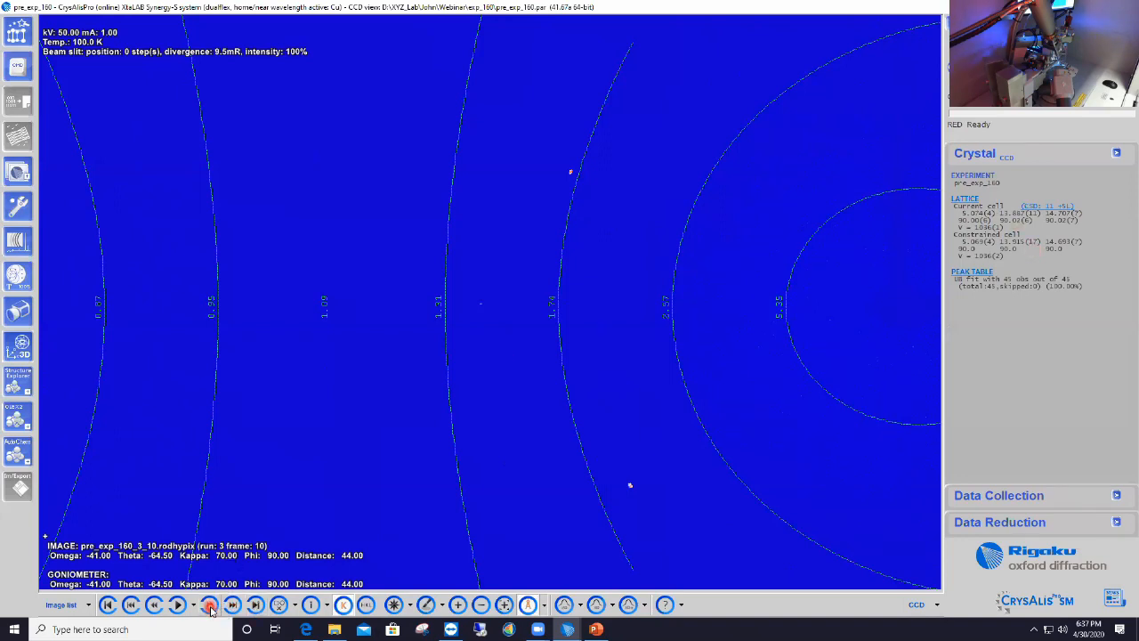
Step: Step through the first frames of pre-experiment run 1 with the image intensity at Level 1 (255) and inspect the spots
{"action": "left_click", "coordinate": [209, 604]}
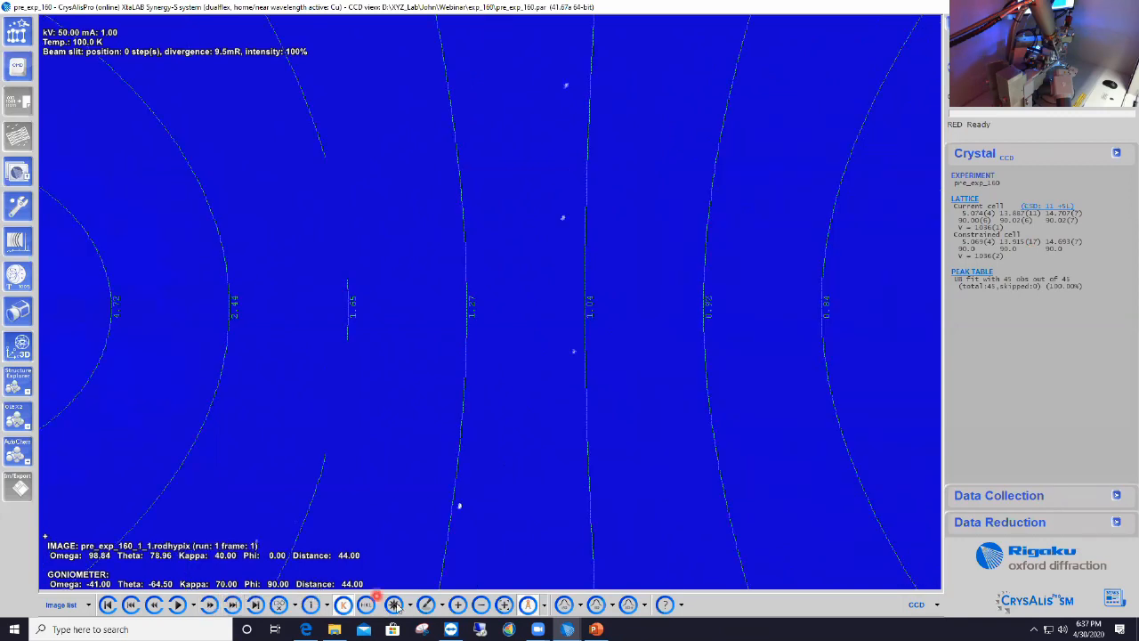
{"action": "left_click", "coordinate": [408, 605]}
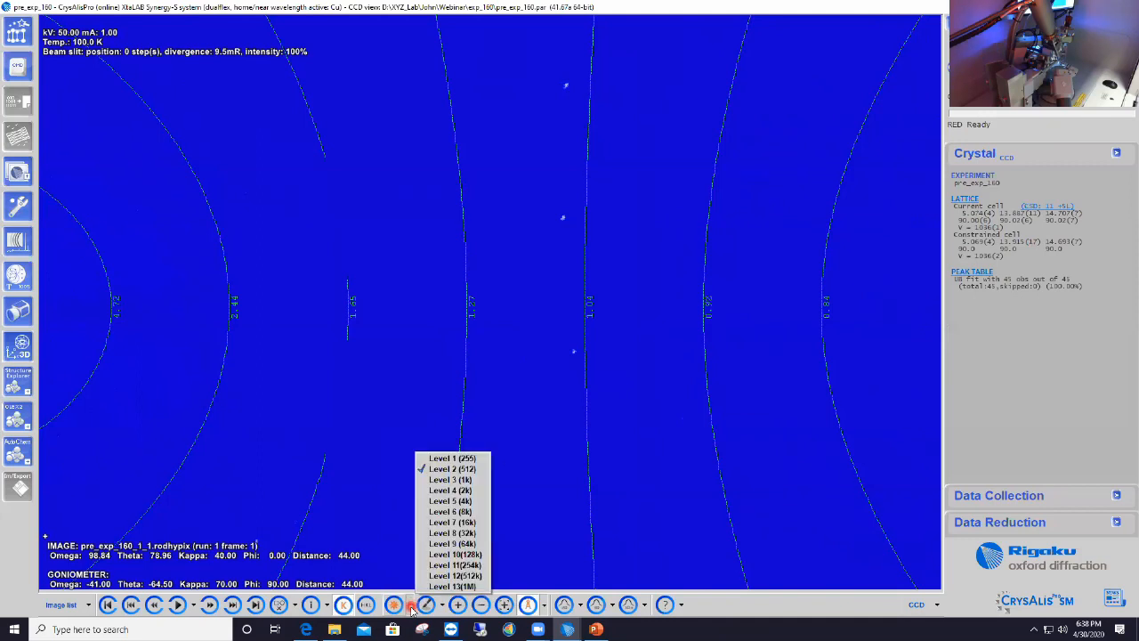
{"action": "left_click", "coordinate": [450, 459]}
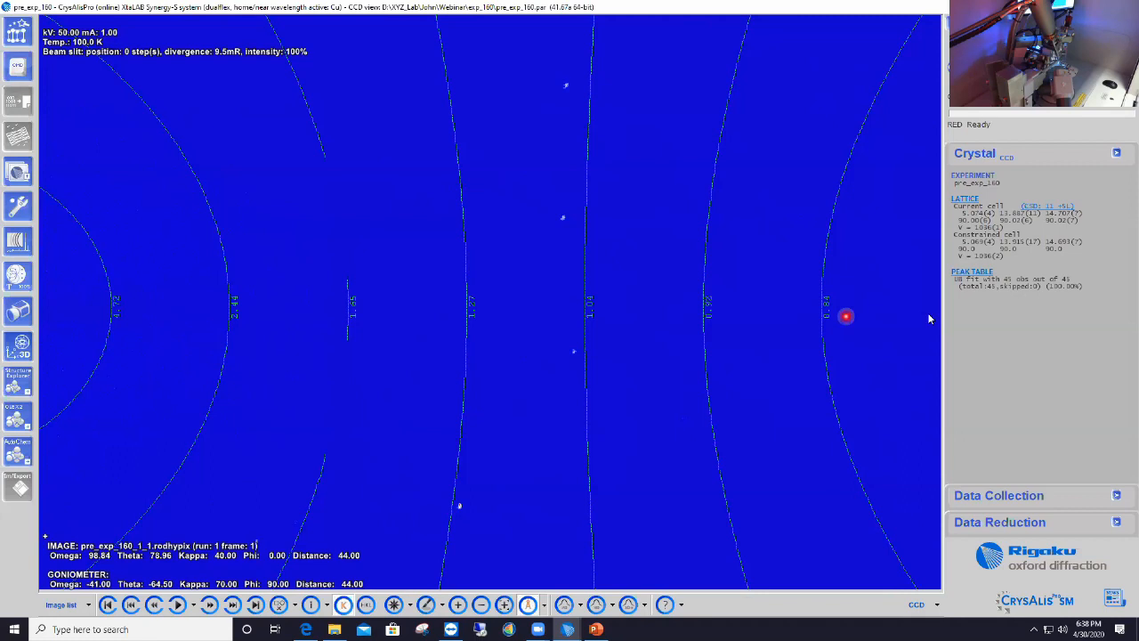
{"action": "left_click", "coordinate": [209, 605]}
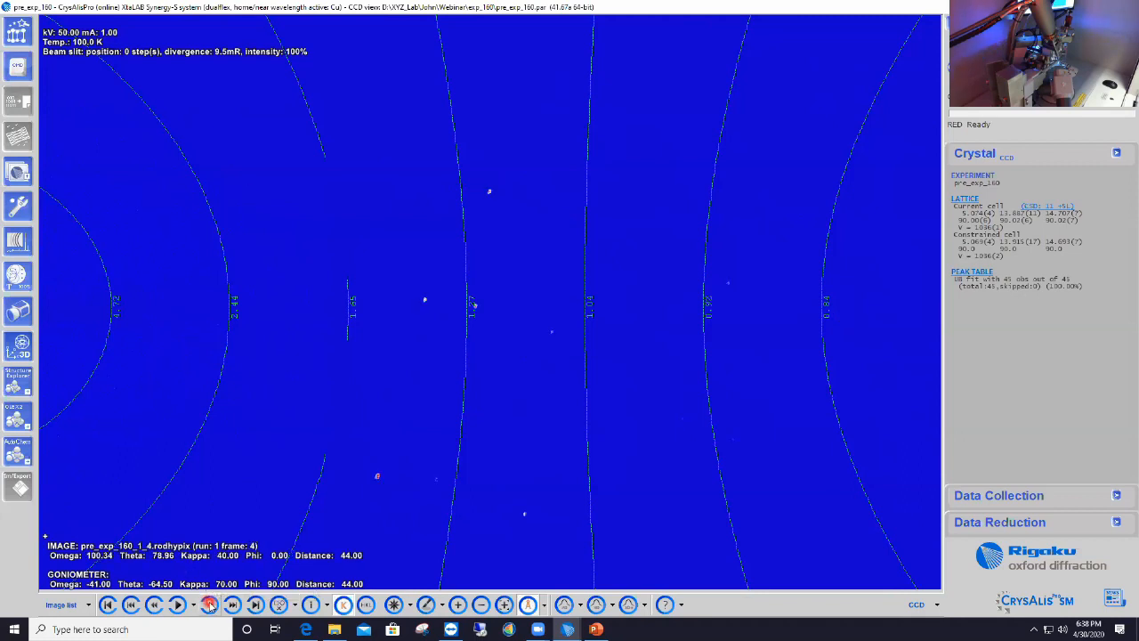
{"action": "left_click", "coordinate": [209, 605]}
{"action": "left_click", "coordinate": [747, 320]}
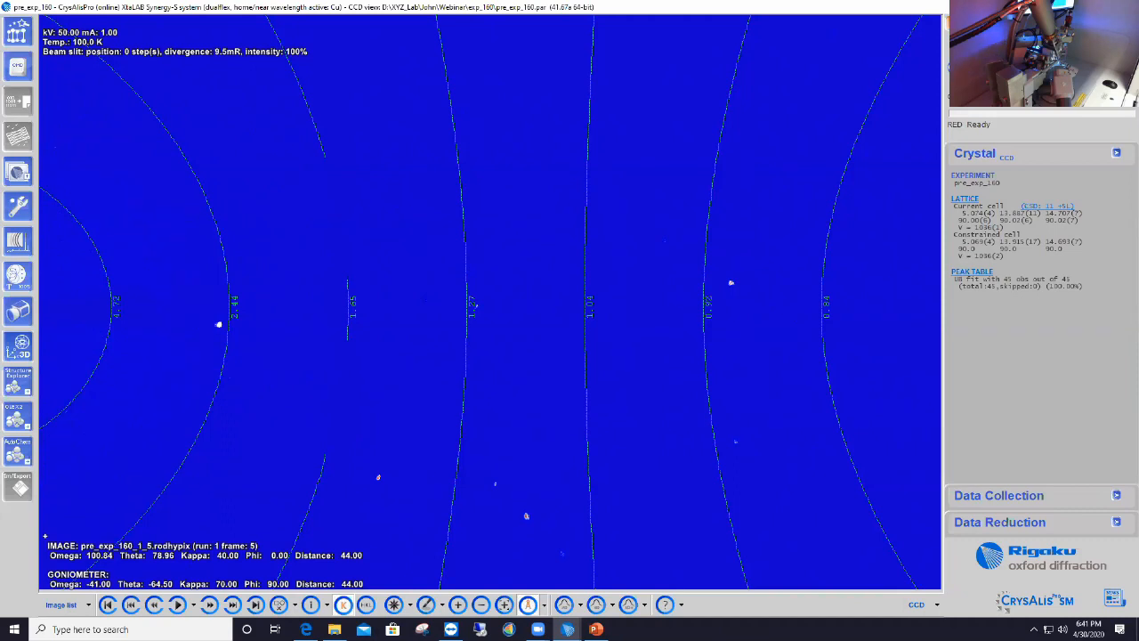
Step: Resume the pre-experiment with strategy recalculation, using the run file pre_exp_160.run
{"action": "left_click", "coordinate": [989, 31]}
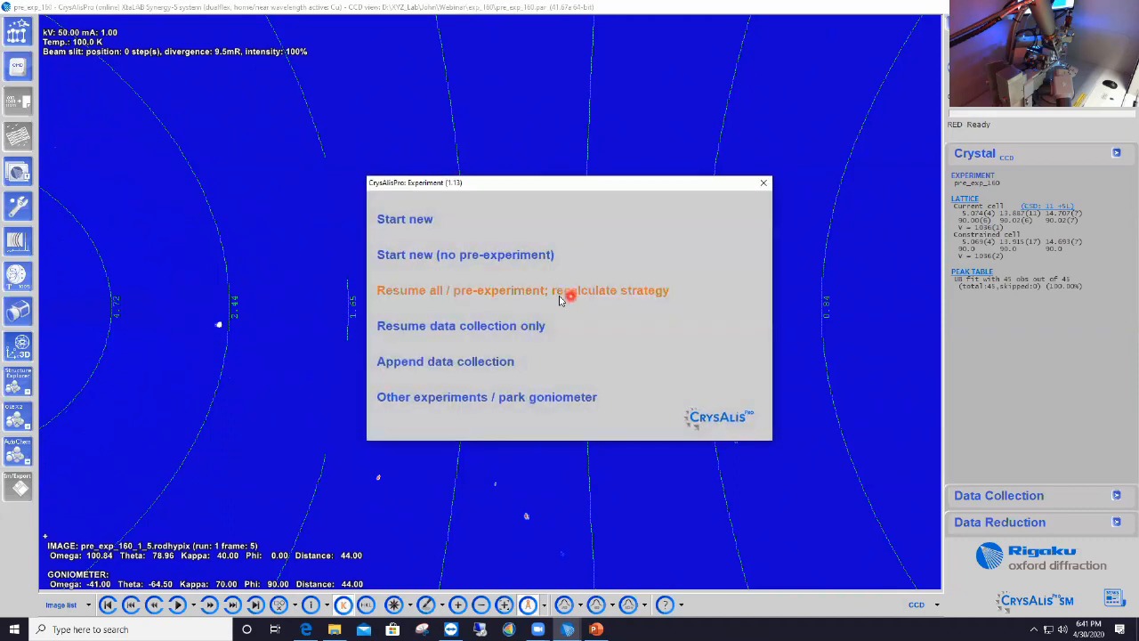
{"action": "left_click", "coordinate": [644, 294]}
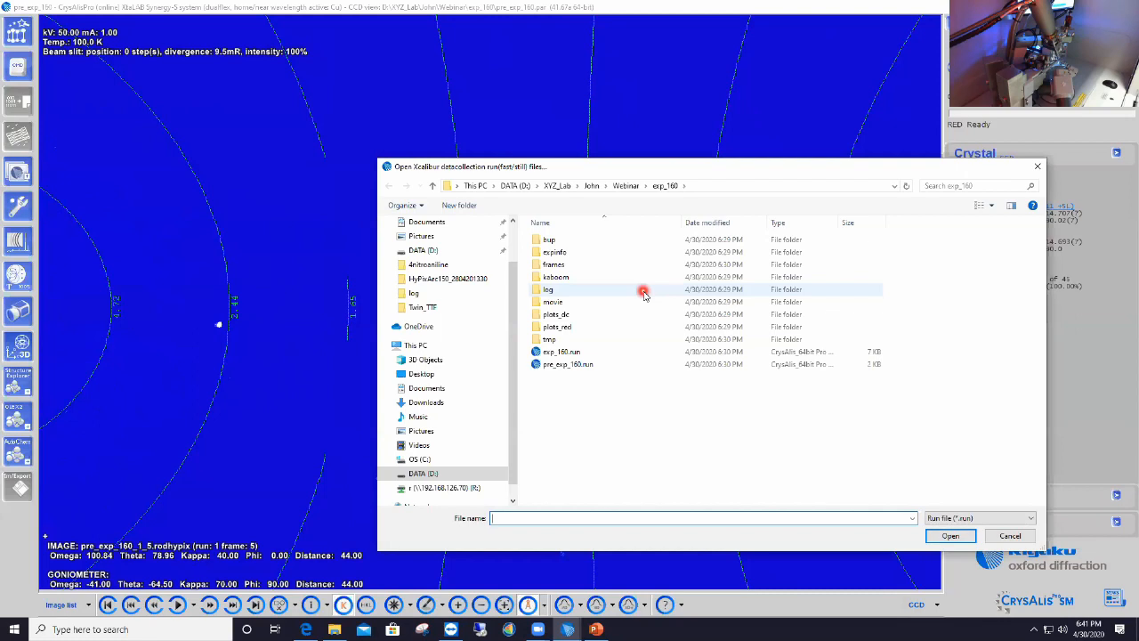
{"action": "left_click", "coordinate": [576, 368]}
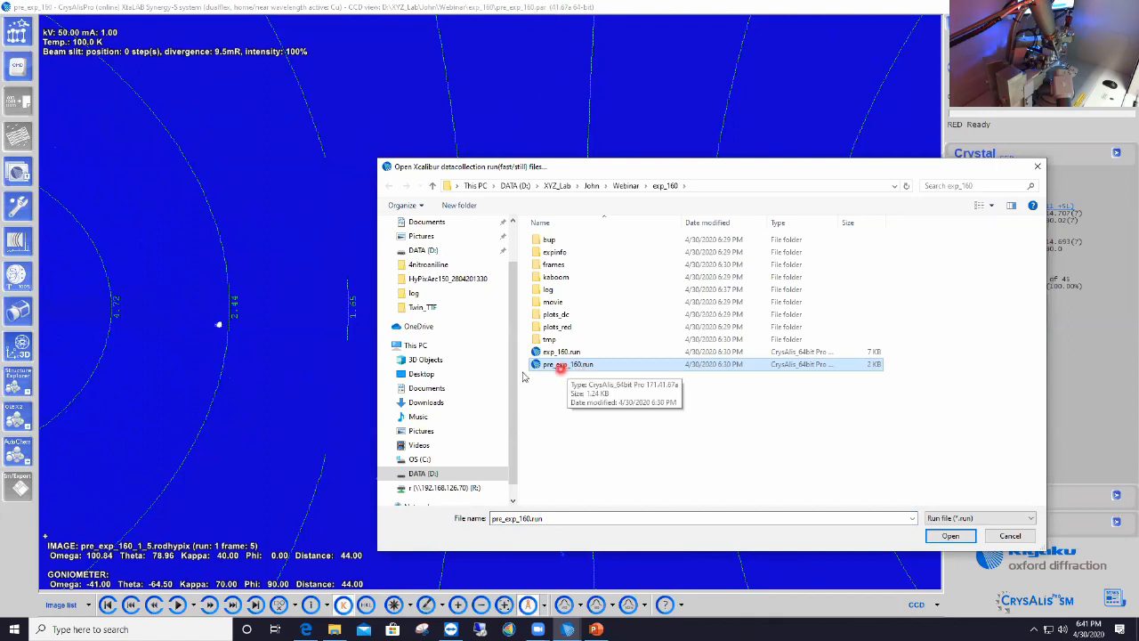
{"action": "double_click", "coordinate": [576, 367]}
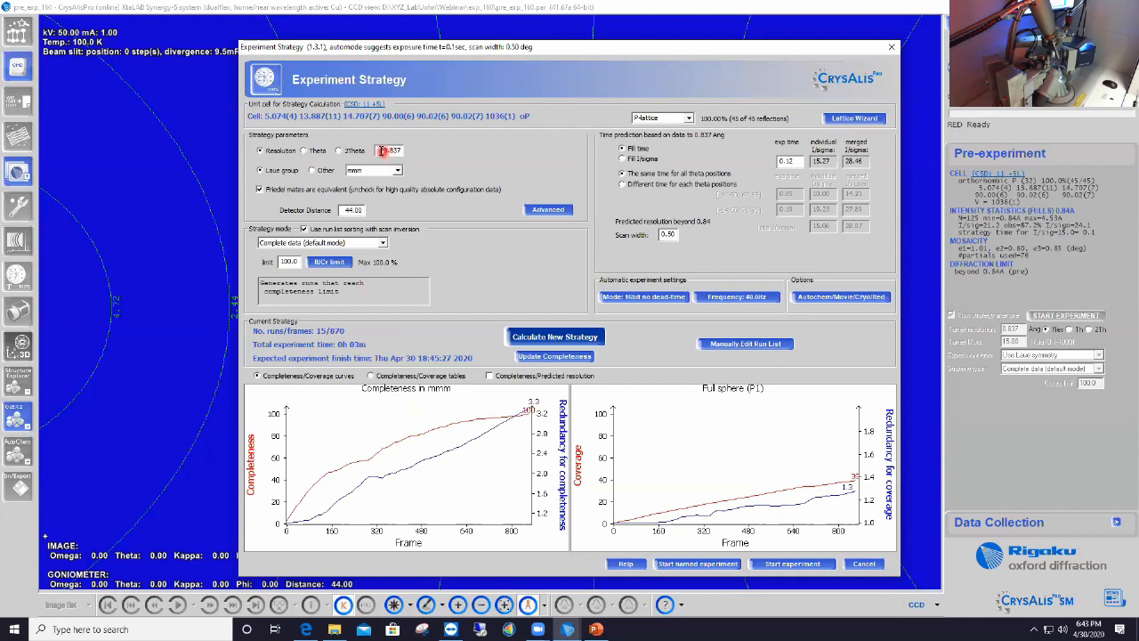
Step: Review the target resolution, the data collection run list, and the exposure time with its predicted I/sigma in the experiment strategy
{"action": "left_click_drag", "start_coordinate": [380, 150], "coordinate": [413, 153]}
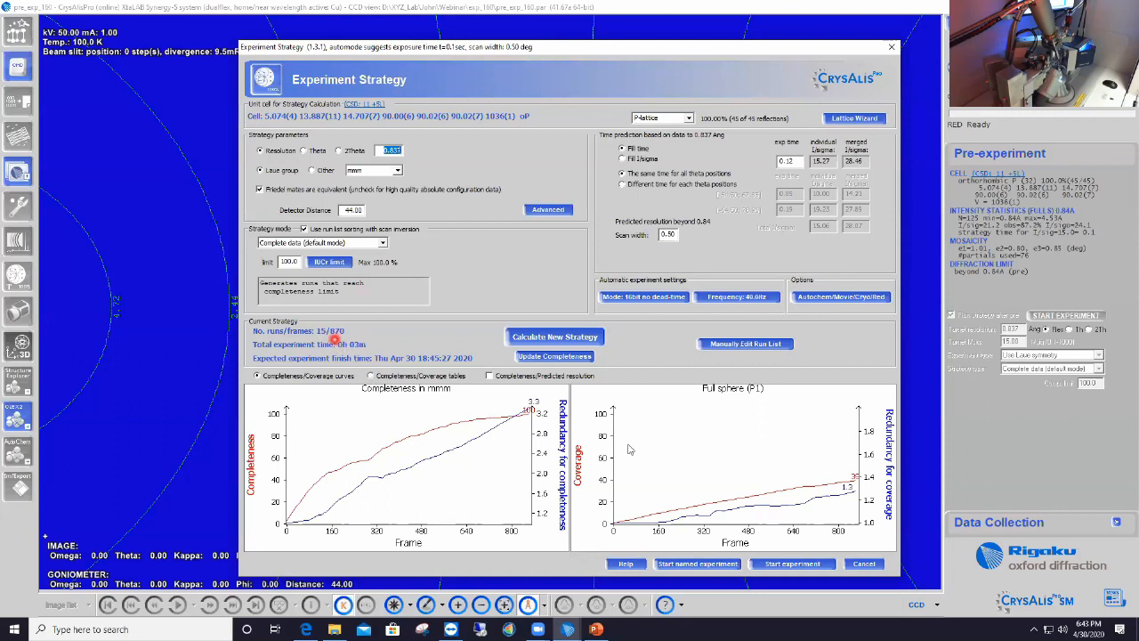
{"action": "left_click", "coordinate": [762, 350]}
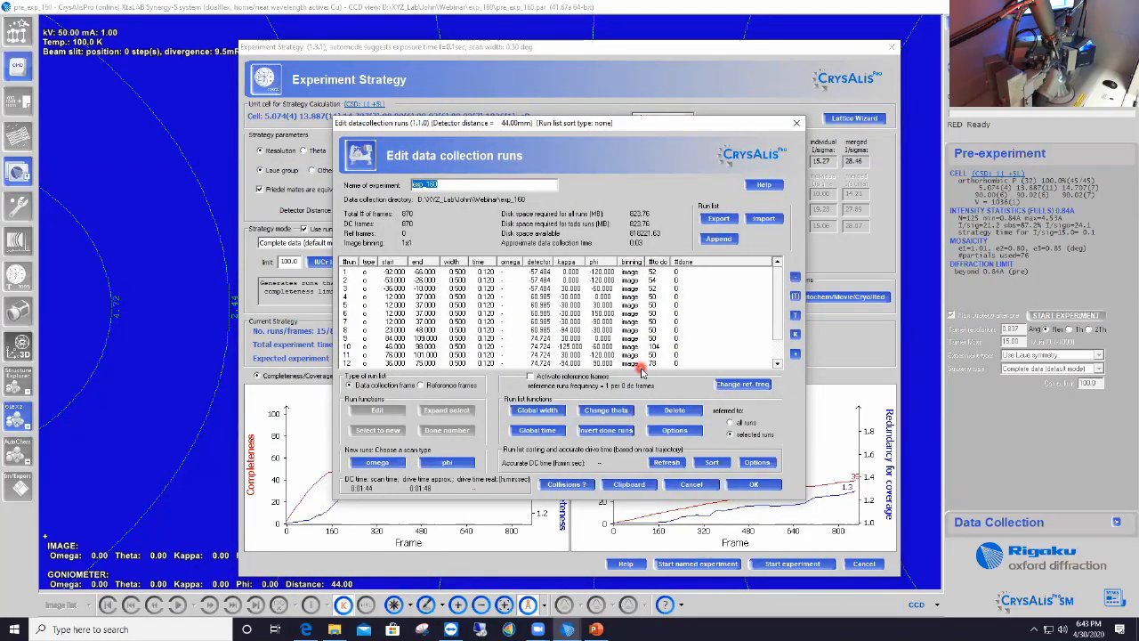
{"action": "left_click", "coordinate": [696, 487]}
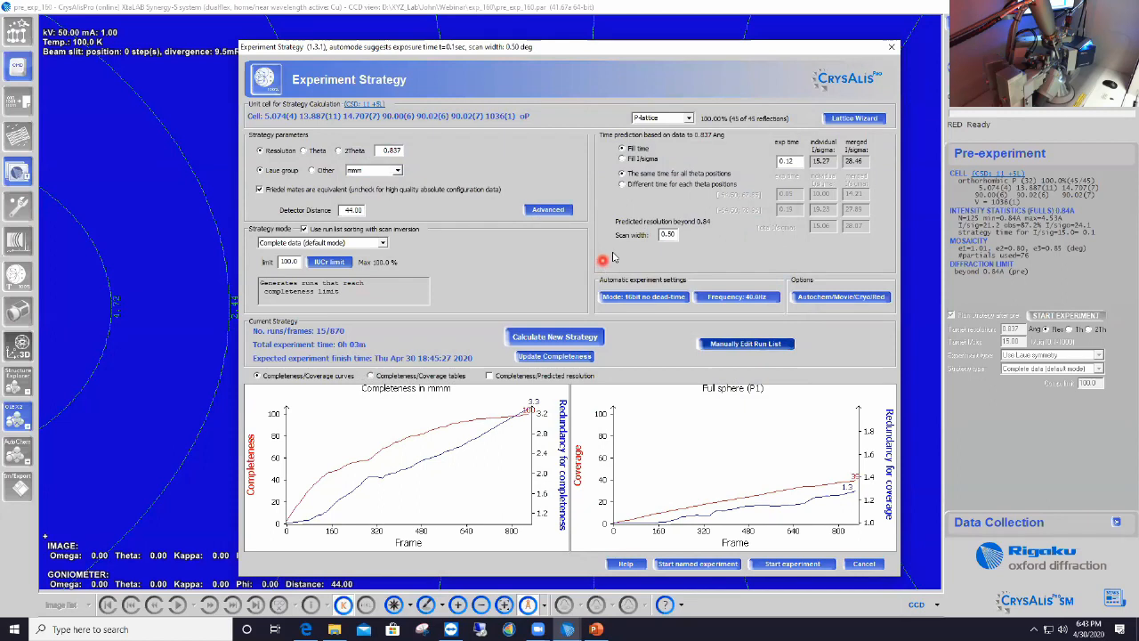
{"action": "left_click_drag", "start_coordinate": [797, 162], "coordinate": [765, 159]}
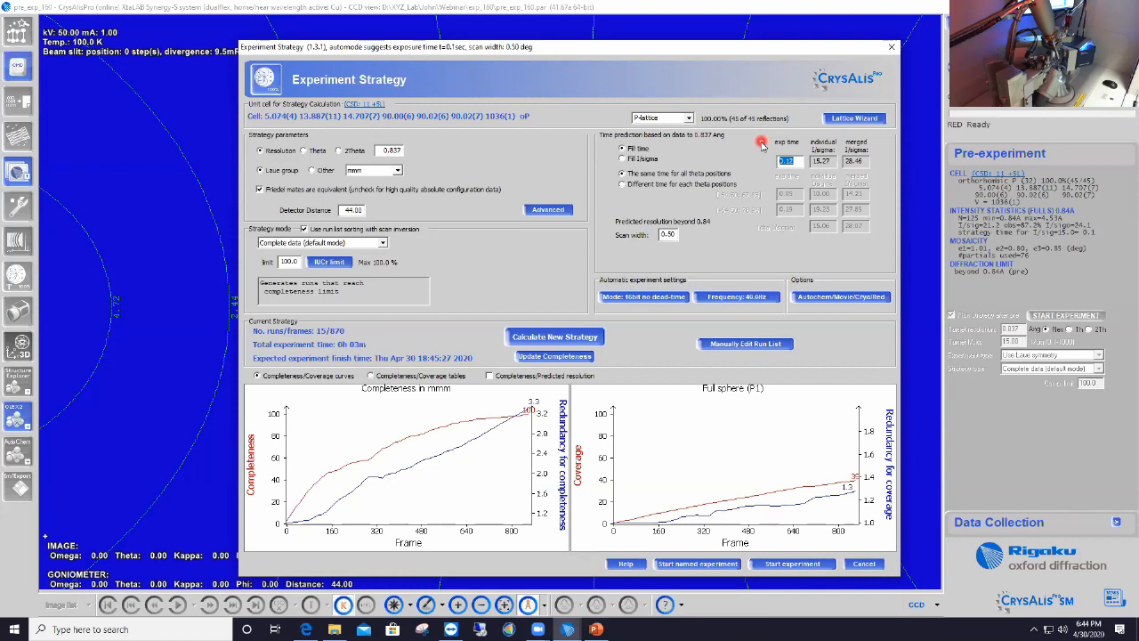
{"action": "left_click", "coordinate": [827, 162]}
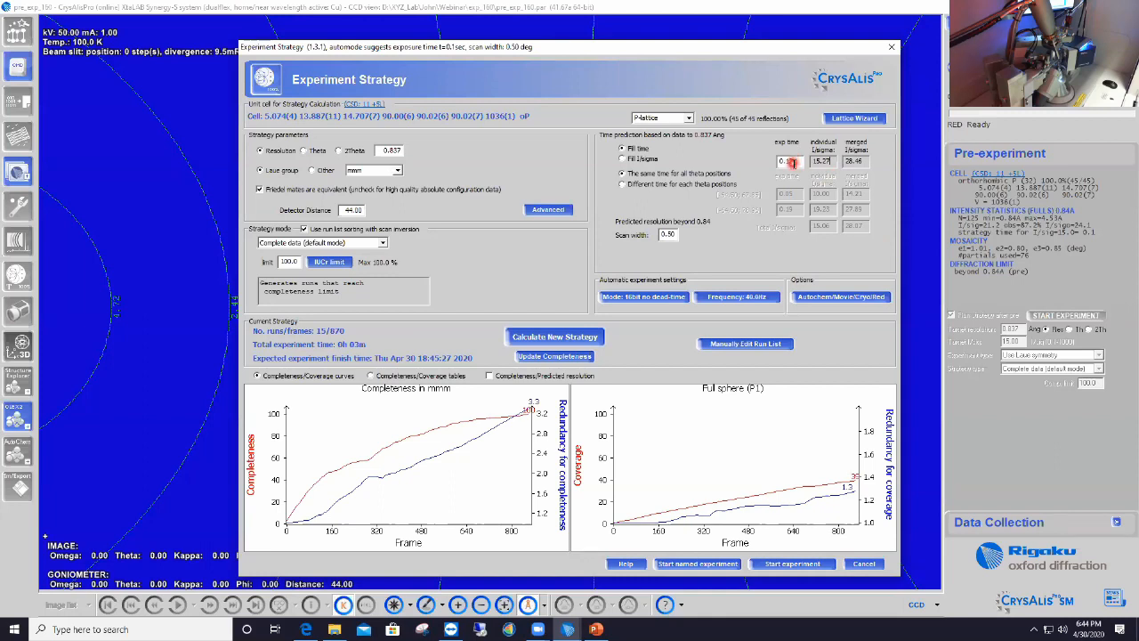
Step: Set the Laue group to 1 and calculate a new experiment strategy, keeping the exposure time at 0.12
{"action": "left_click_drag", "start_coordinate": [804, 161], "coordinate": [773, 164]}
{"action": "left_click", "coordinate": [398, 170]}
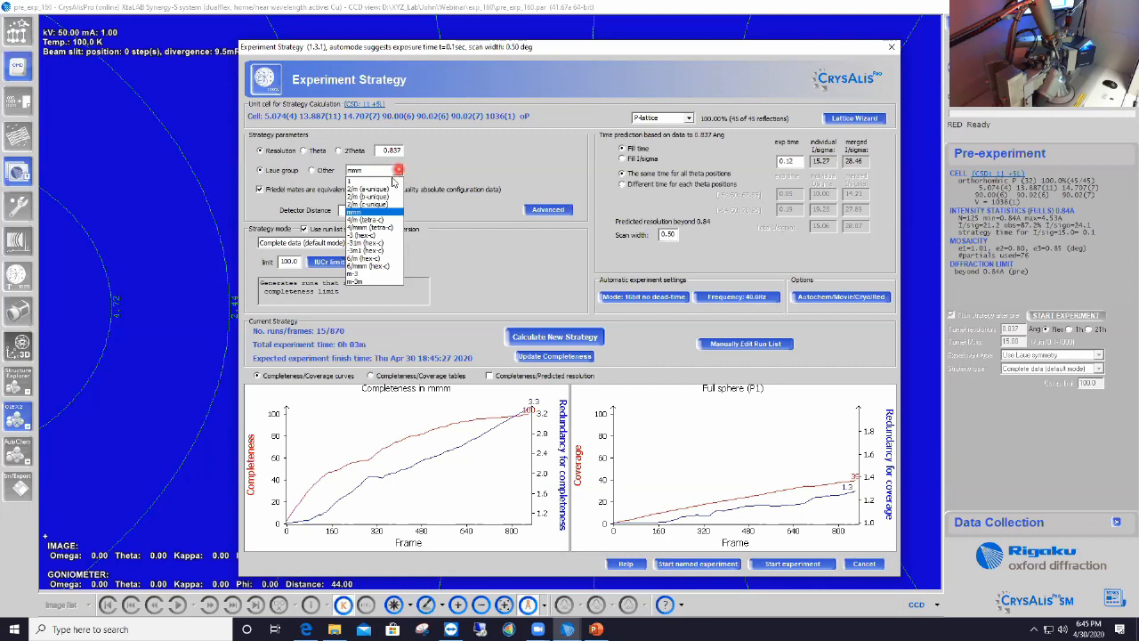
{"action": "left_click", "coordinate": [392, 182]}
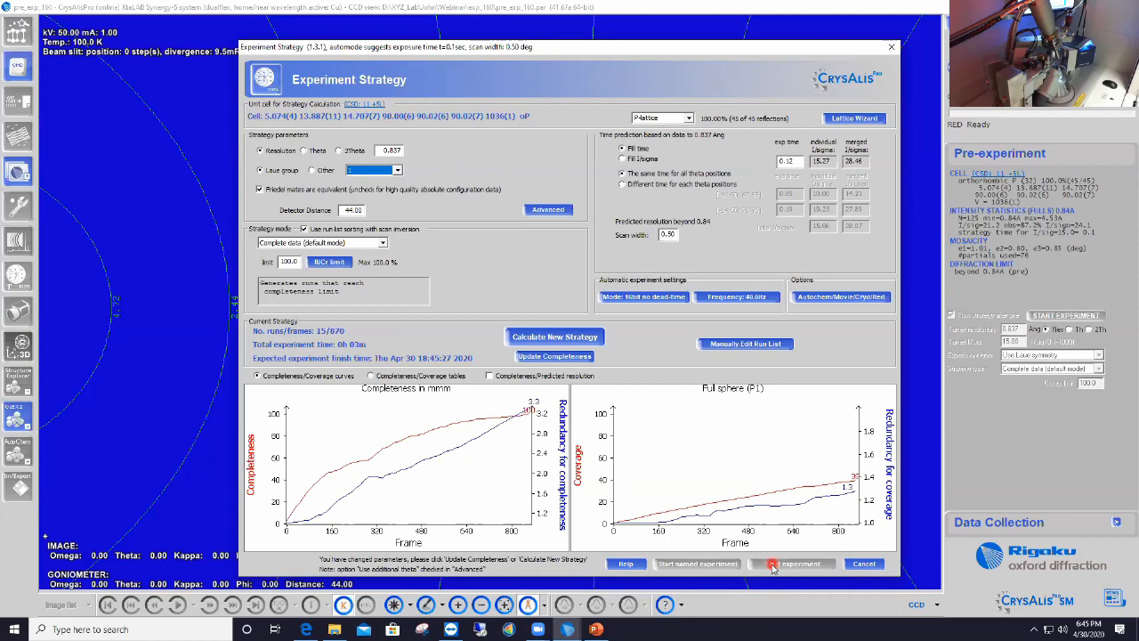
{"action": "left_click", "coordinate": [570, 337]}
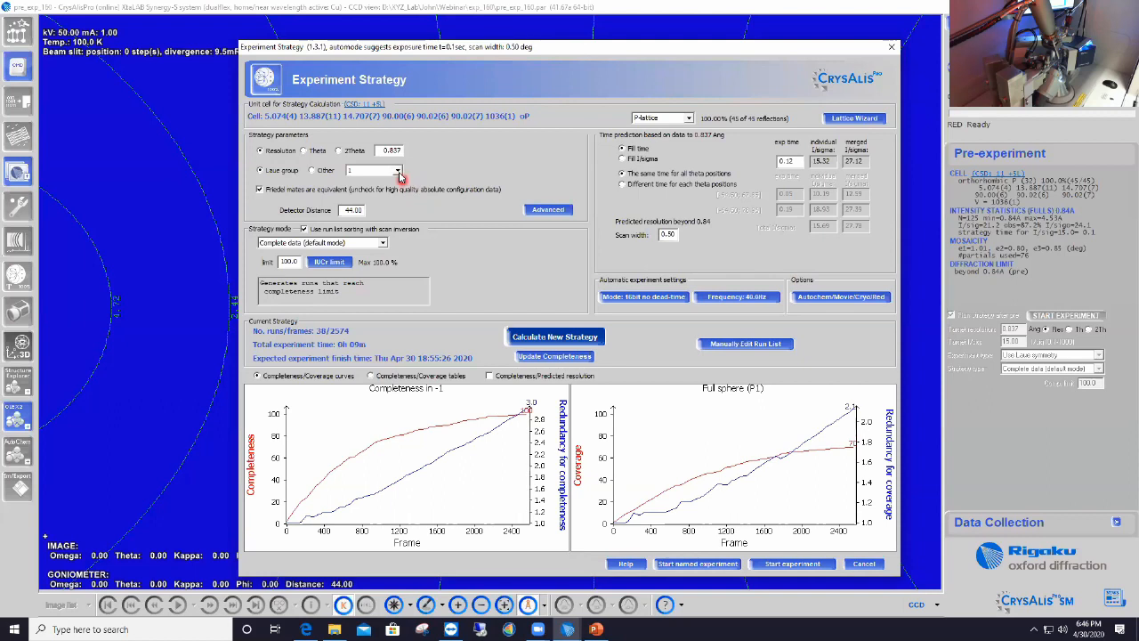
Step: Set the Laue group back to mmm and calculate a new strategy
{"action": "left_click", "coordinate": [397, 172]}
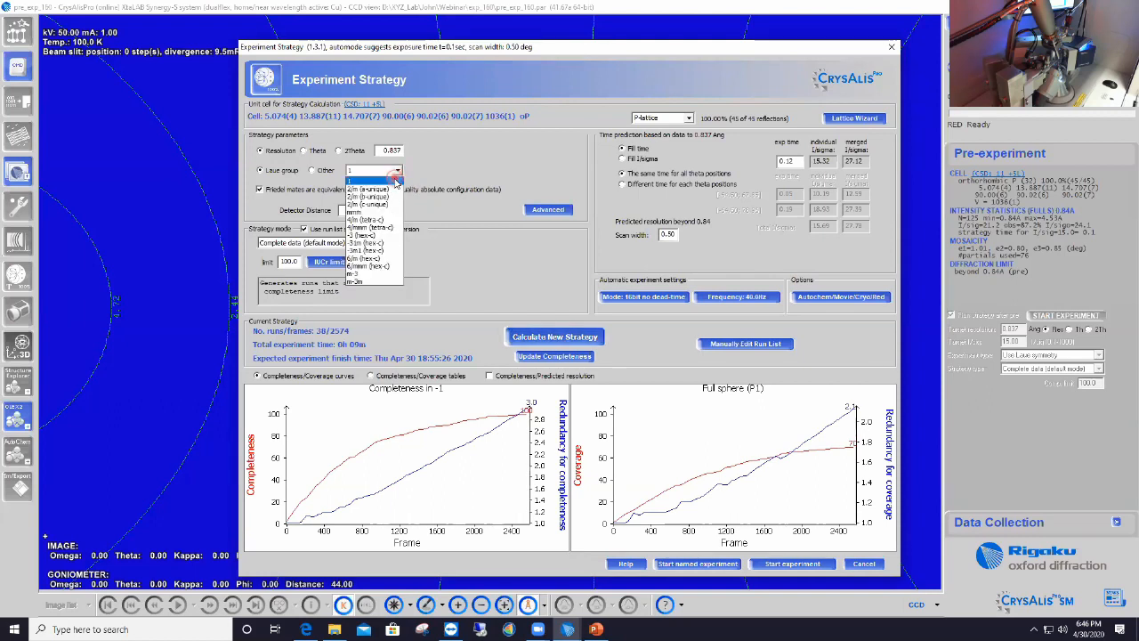
{"action": "left_click", "coordinate": [555, 340]}
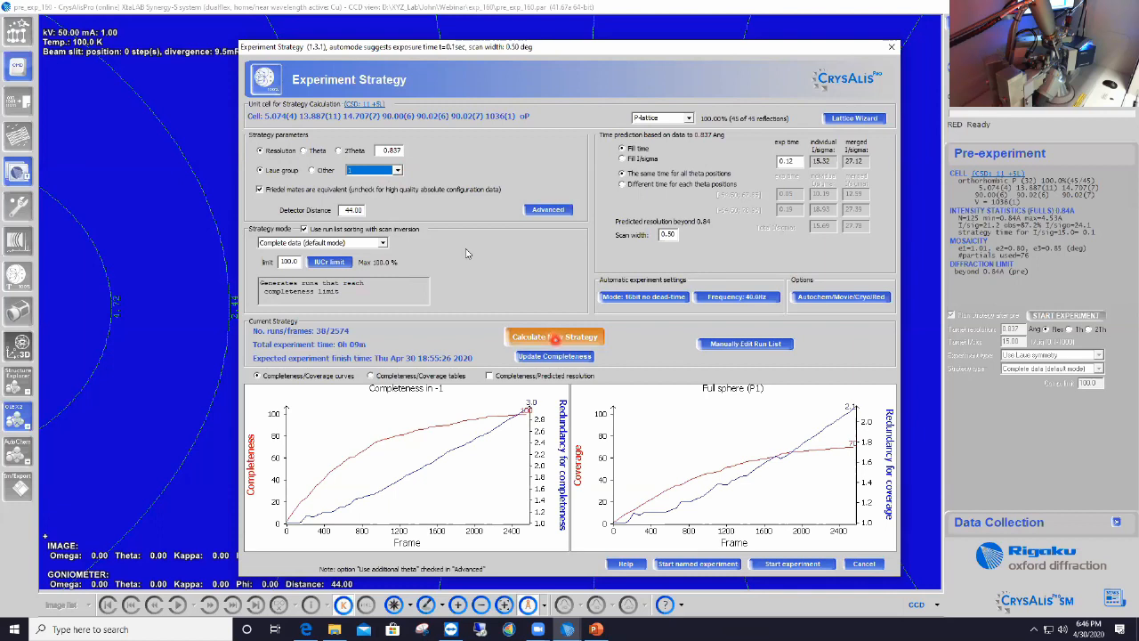
{"action": "left_click", "coordinate": [399, 174]}
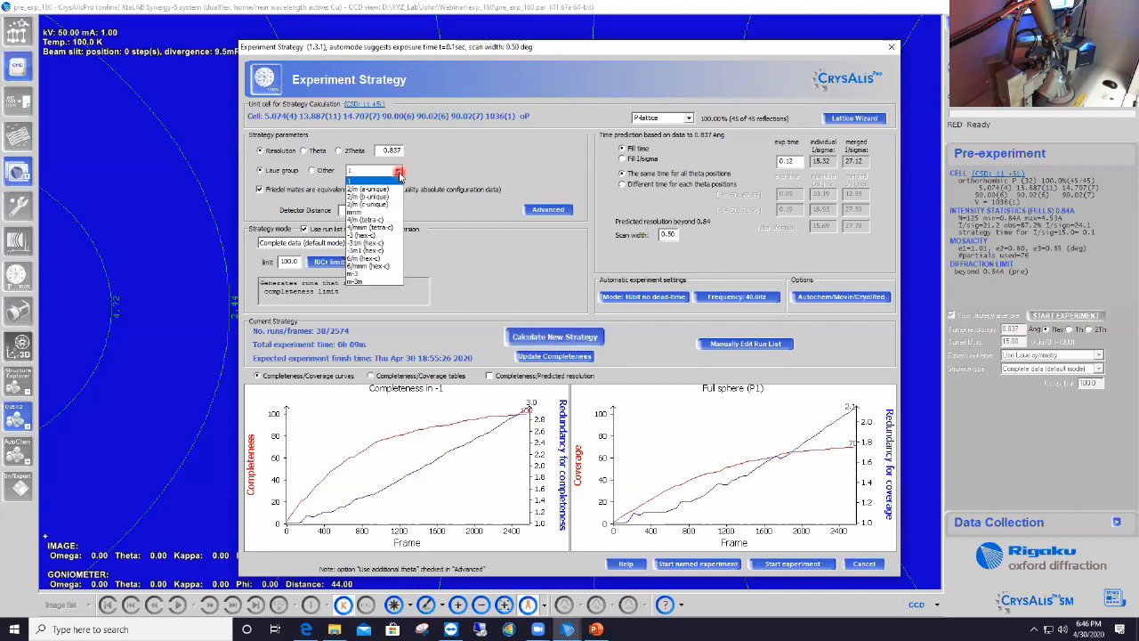
{"action": "left_click", "coordinate": [392, 212]}
{"action": "left_click", "coordinate": [528, 337]}
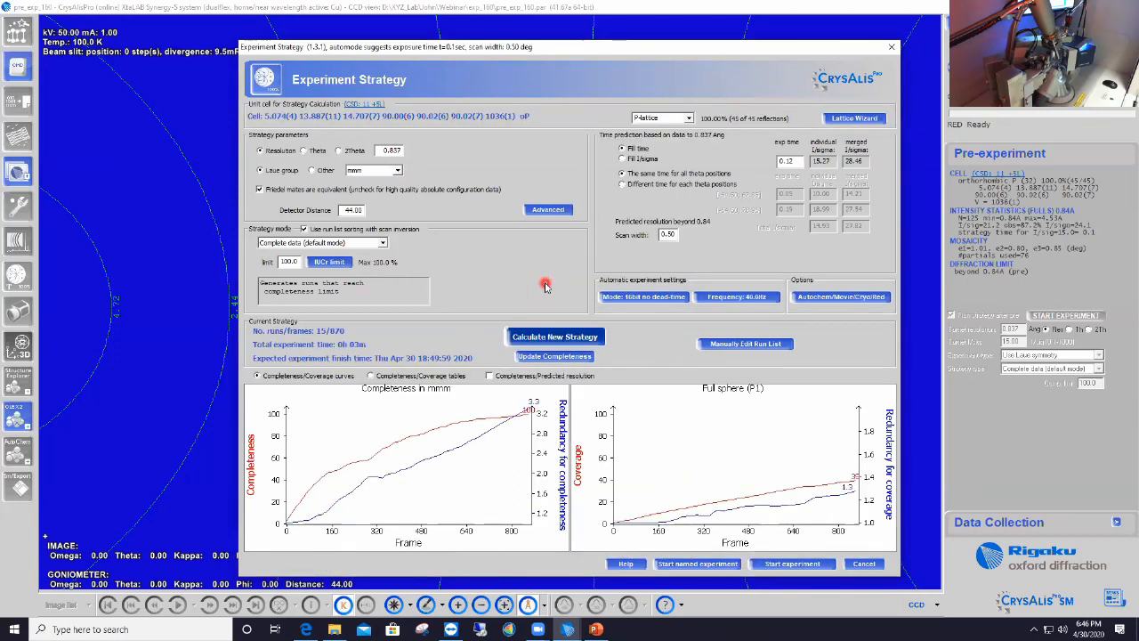
Step: Review the target resolution in the strategy parameters
{"action": "left_click", "coordinate": [383, 151]}
{"action": "double_click", "coordinate": [411, 153]}
{"action": "left_click", "coordinate": [420, 207]}
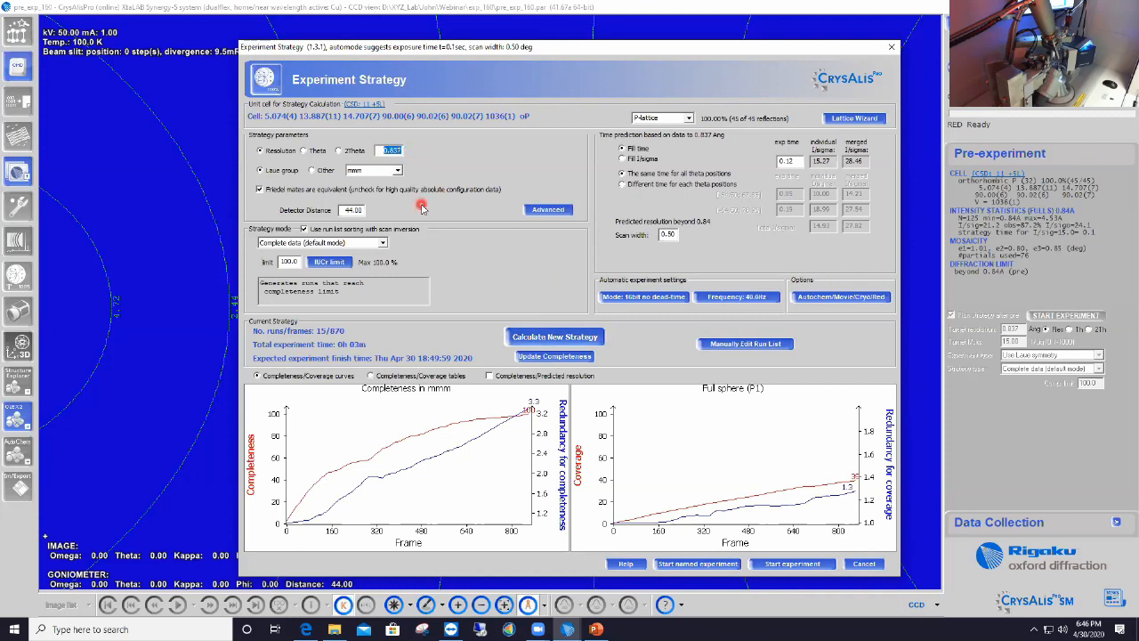
{"action": "double_click", "coordinate": [394, 151]}
{"action": "left_click", "coordinate": [559, 337]}
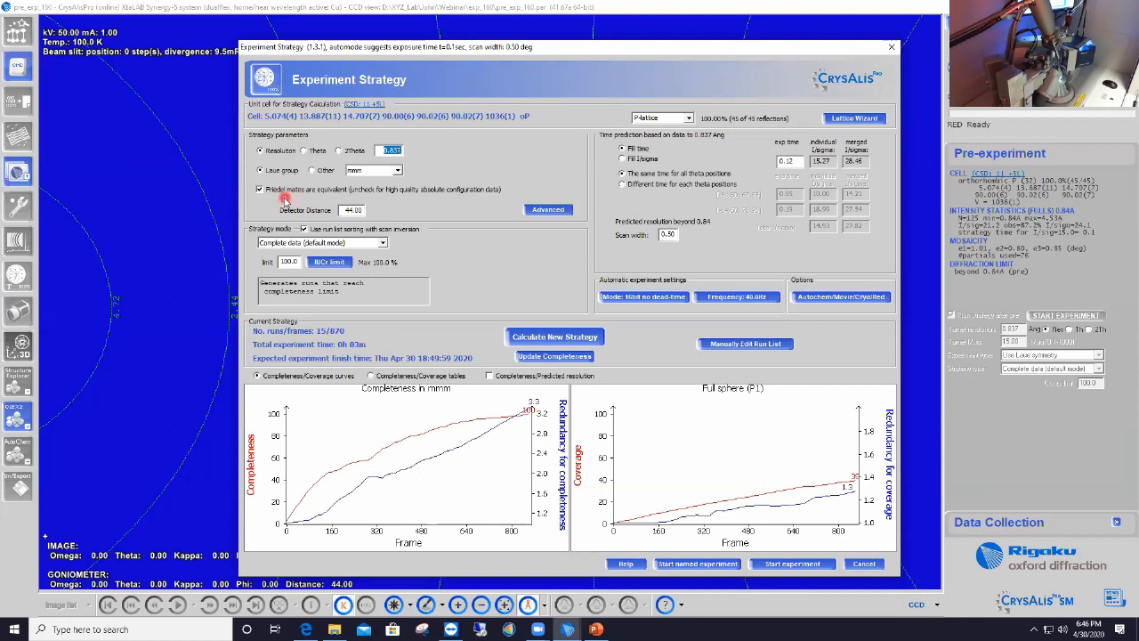
Step: Treat Friedel mates as non-equivalent and calculate a Complete redundant data strategy with a redundancy constraint of 5.0
{"action": "left_click", "coordinate": [256, 190]}
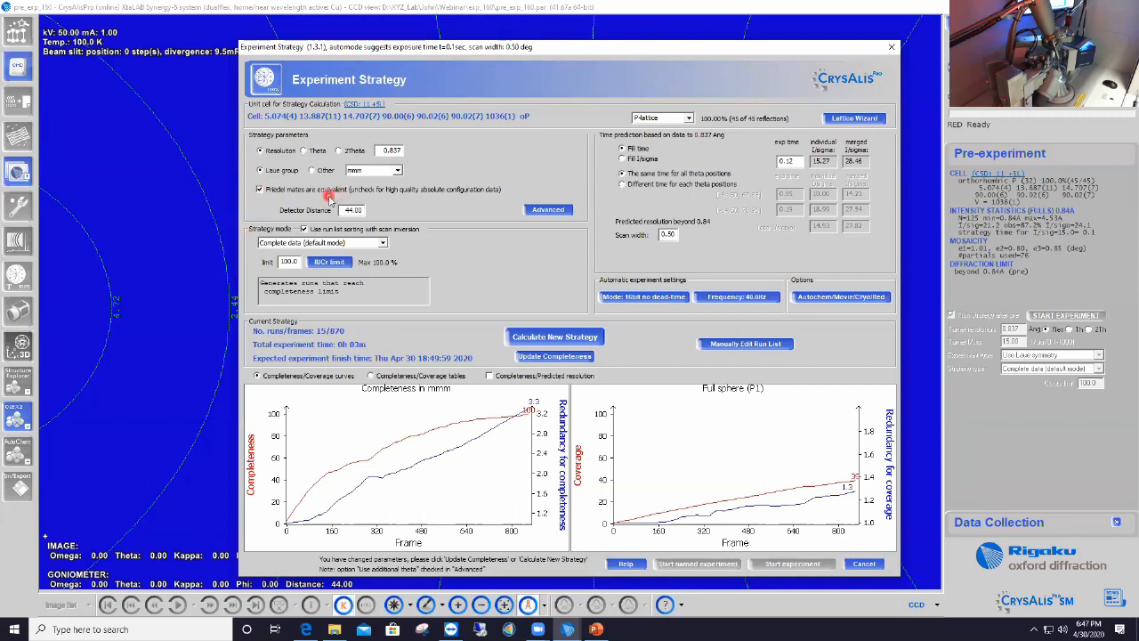
{"action": "left_click", "coordinate": [260, 191]}
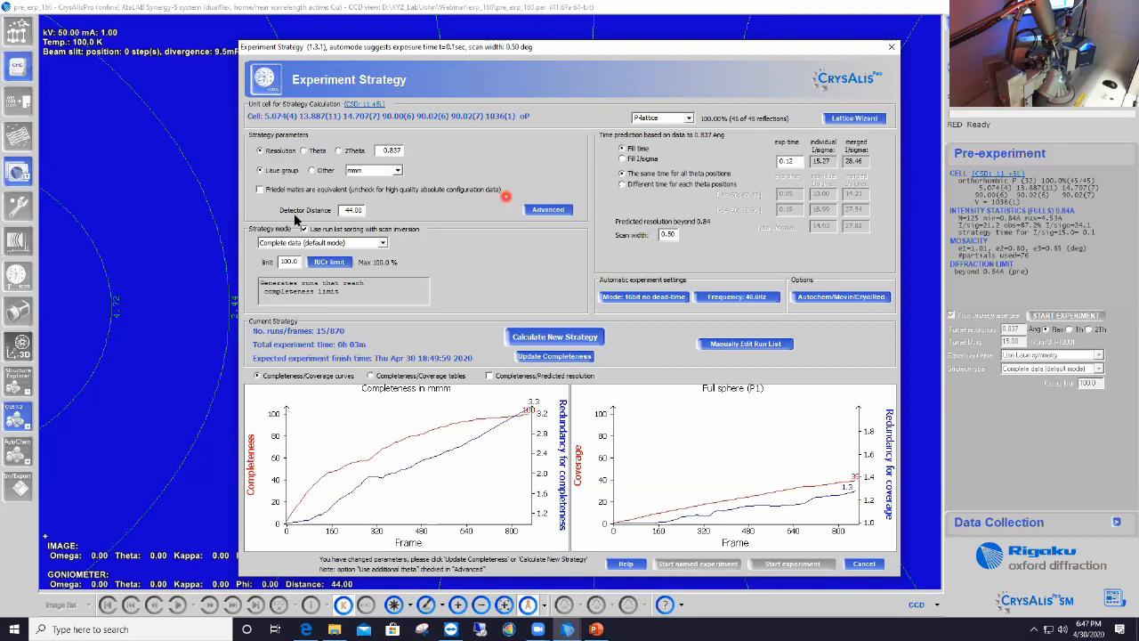
{"action": "left_click", "coordinate": [382, 245]}
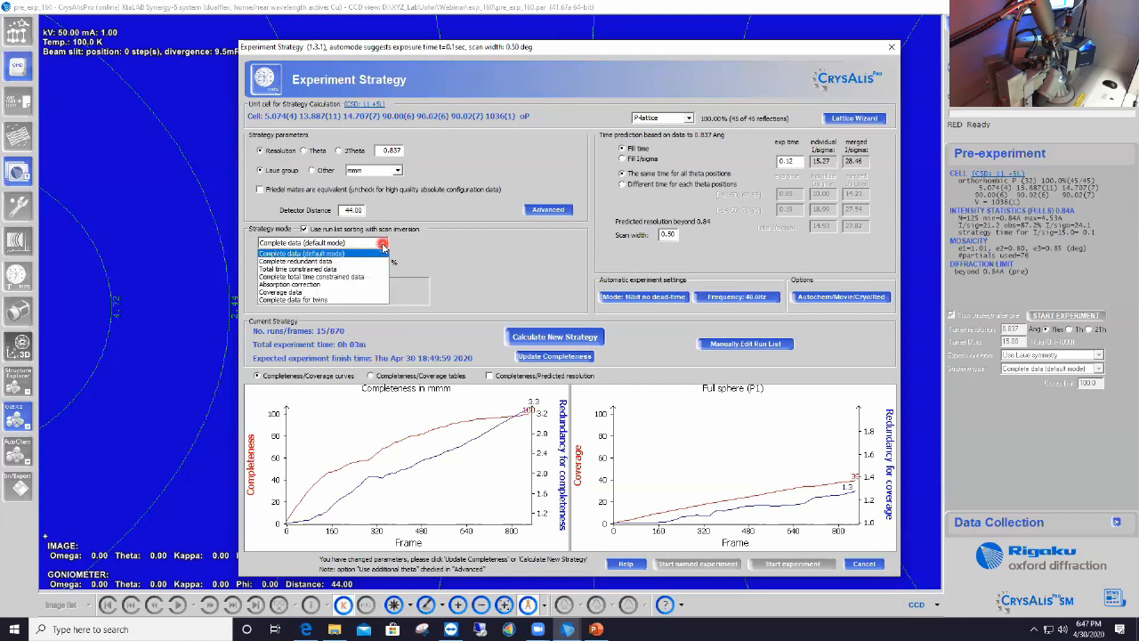
{"action": "left_click", "coordinate": [326, 260]}
{"action": "double_click", "coordinate": [504, 242]}
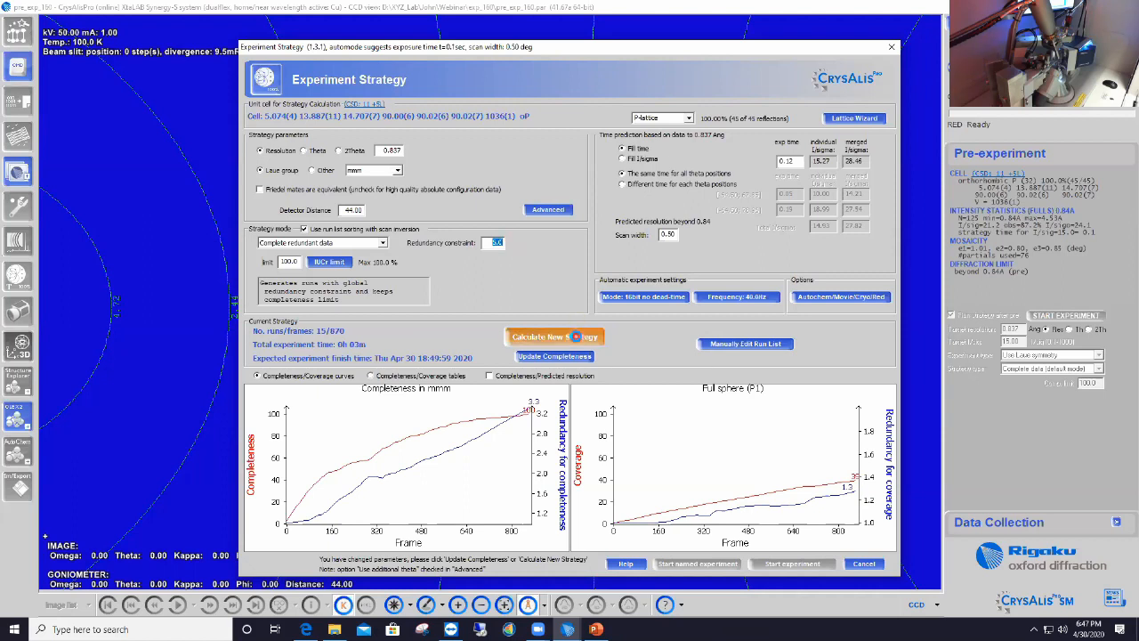
{"action": "left_click", "coordinate": [577, 339]}
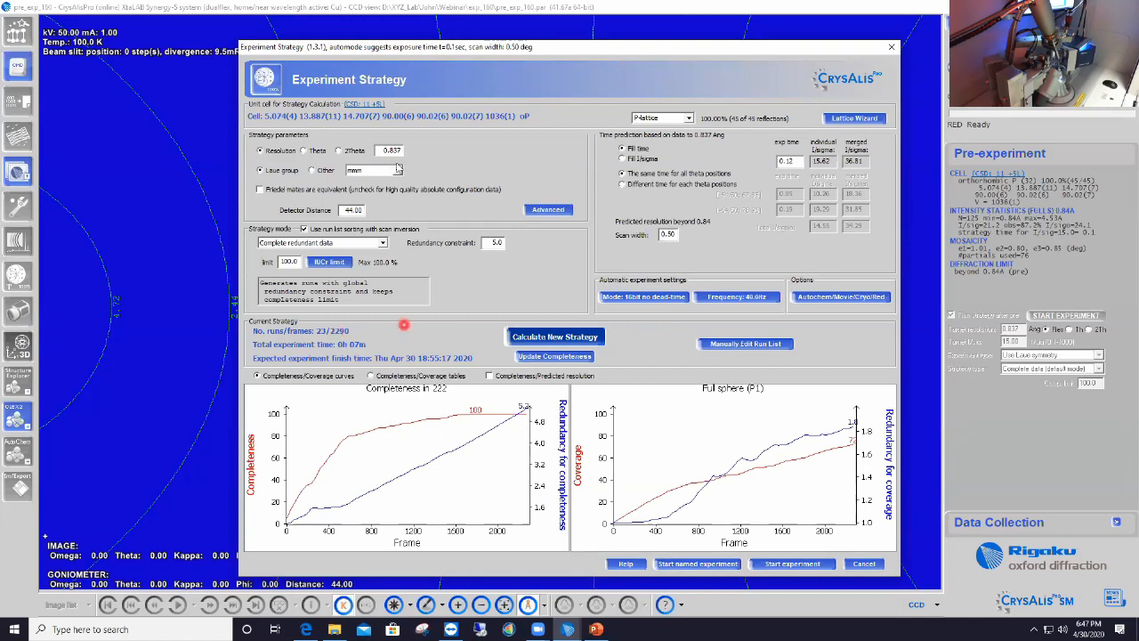
Step: Treat Friedel mates as equivalent and recalculate the strategy in the Complete data (default mode)
{"action": "left_click", "coordinate": [276, 190]}
{"action": "left_click", "coordinate": [382, 242]}
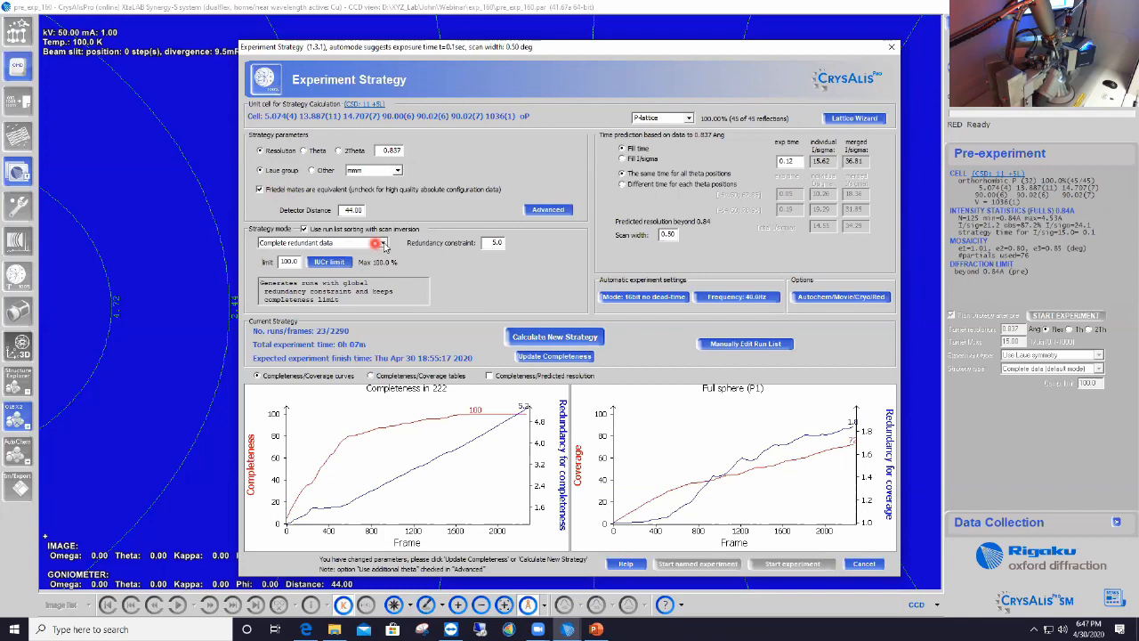
{"action": "left_click", "coordinate": [364, 257]}
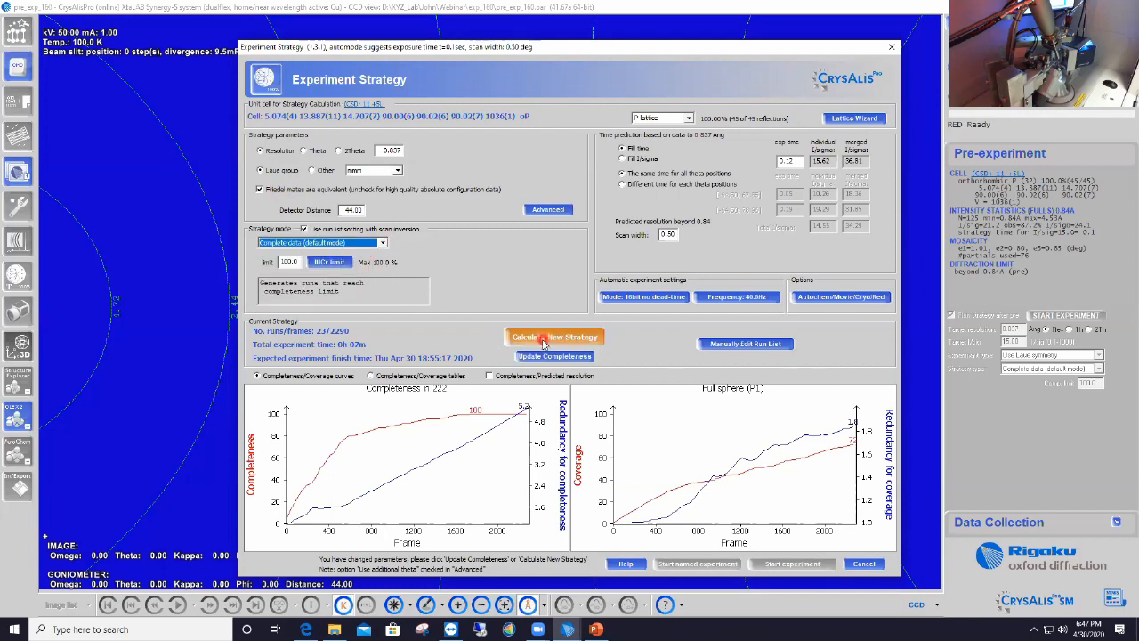
{"action": "left_click", "coordinate": [544, 339]}
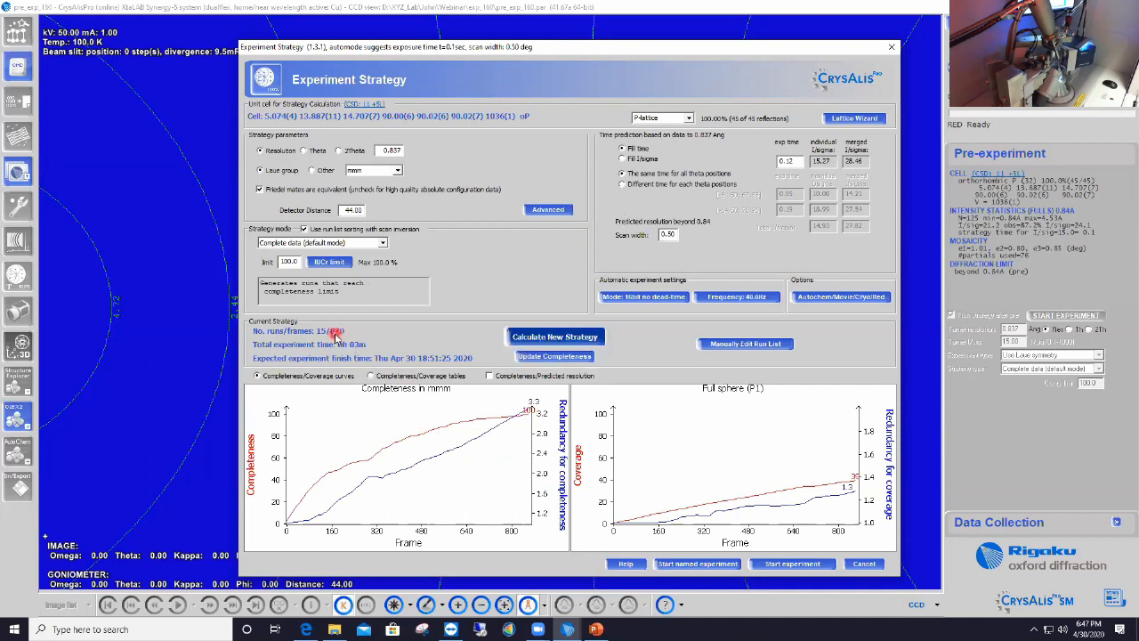
Step: Start a named experiment called Cytidine_1 with the expected chemical formula C H O N, keeping the exposure time at 0.12
{"action": "double_click", "coordinate": [785, 160]}
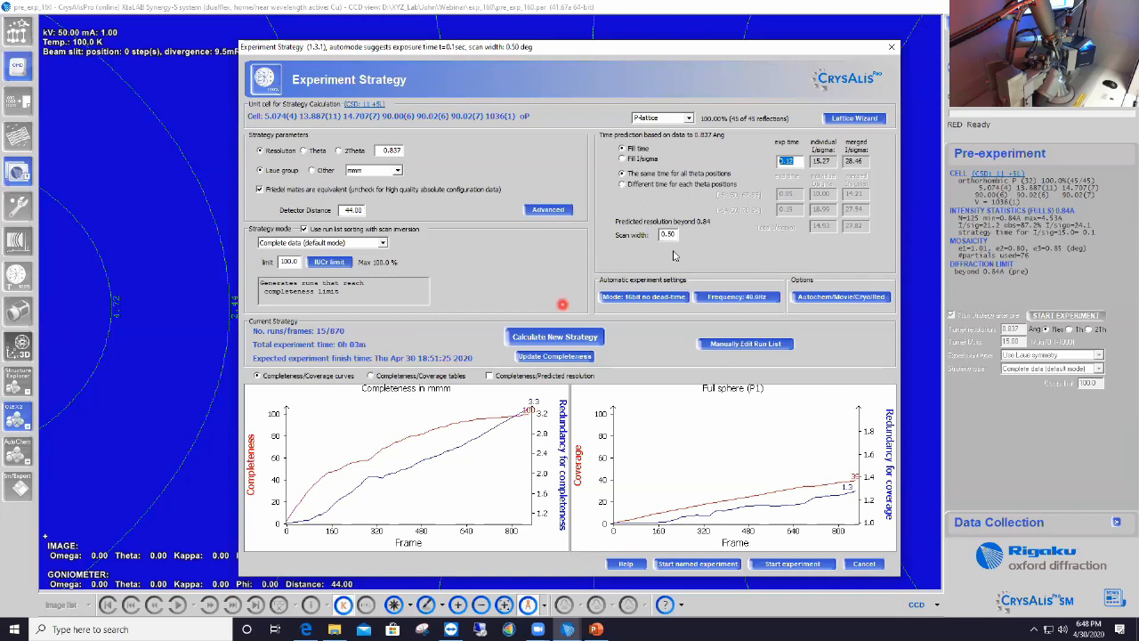
{"action": "left_click", "coordinate": [799, 161]}
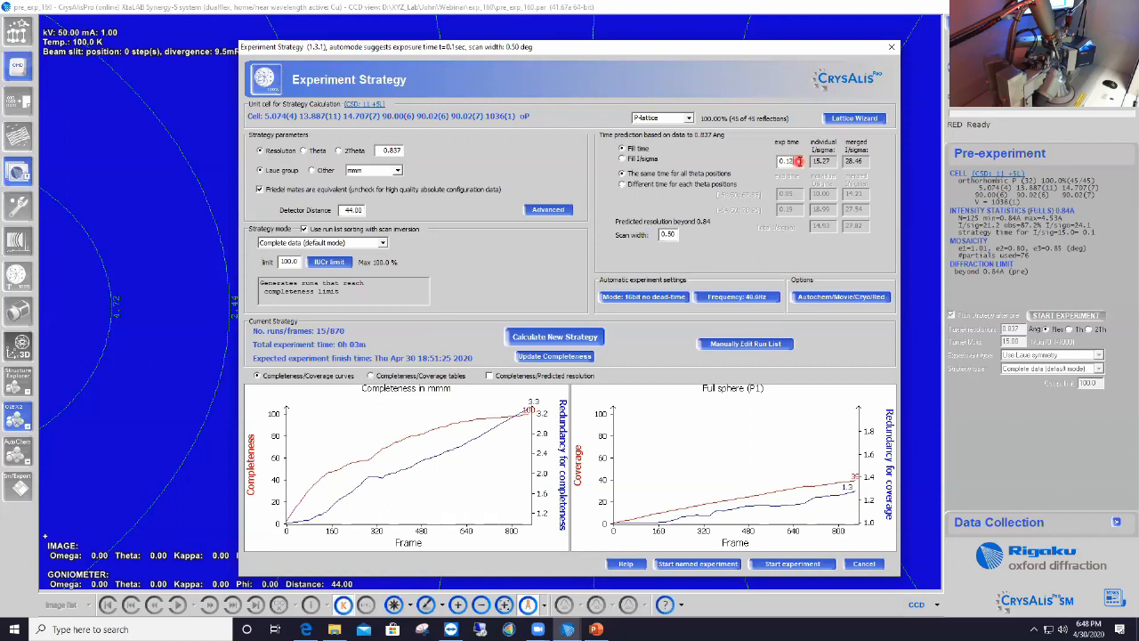
{"action": "left_click", "coordinate": [723, 572]}
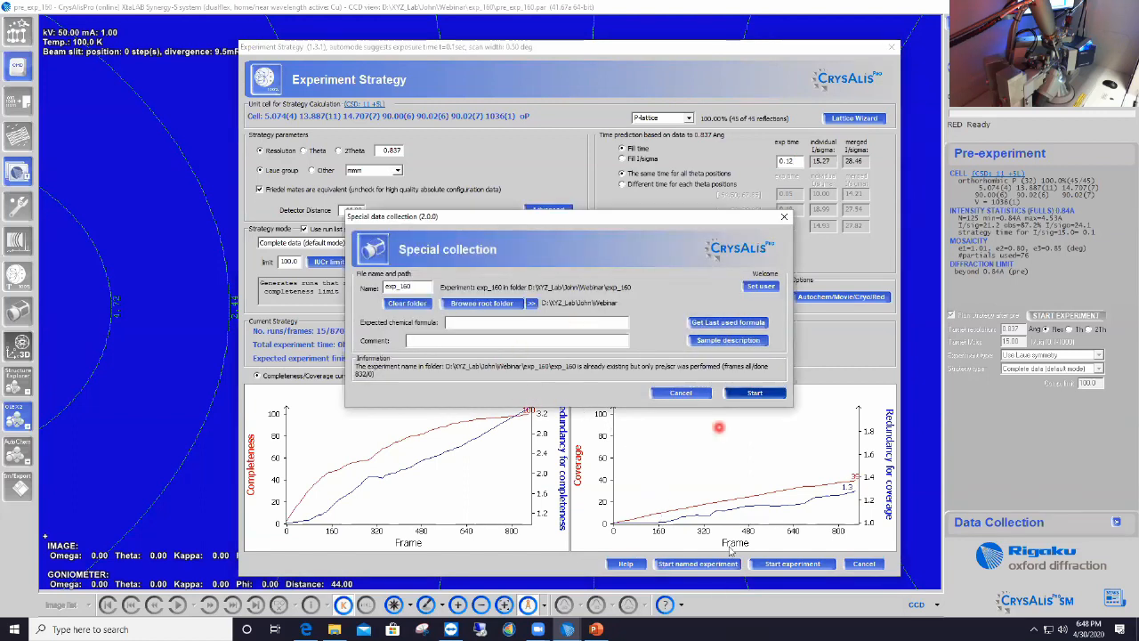
{"action": "left_click_drag", "start_coordinate": [419, 285], "coordinate": [378, 291]}
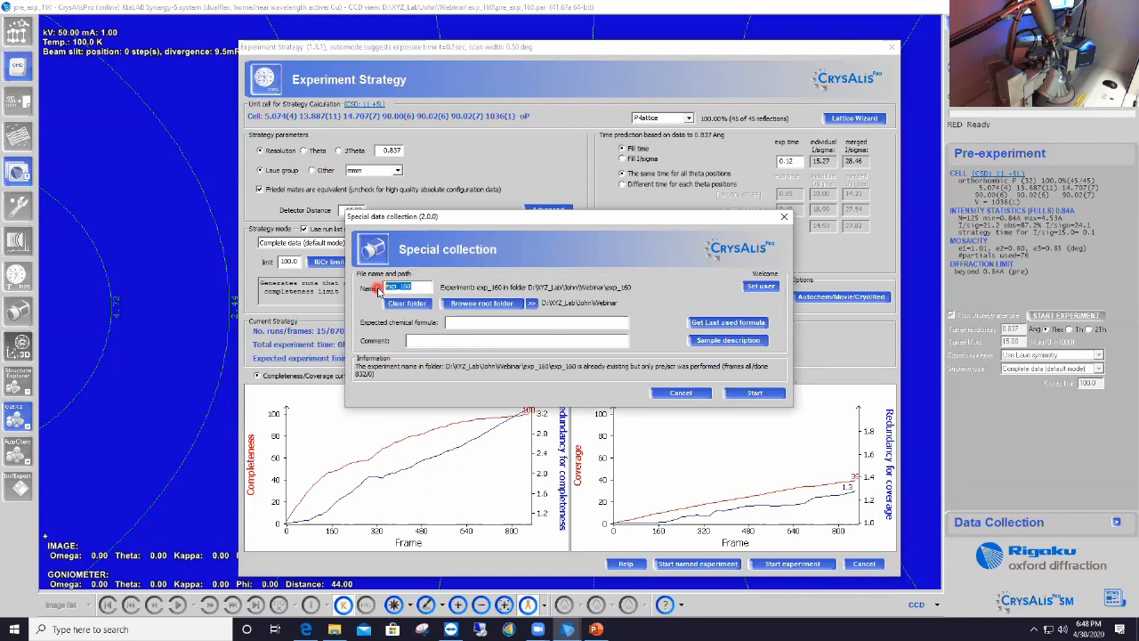
{"action": "type", "text": "Cyt"}
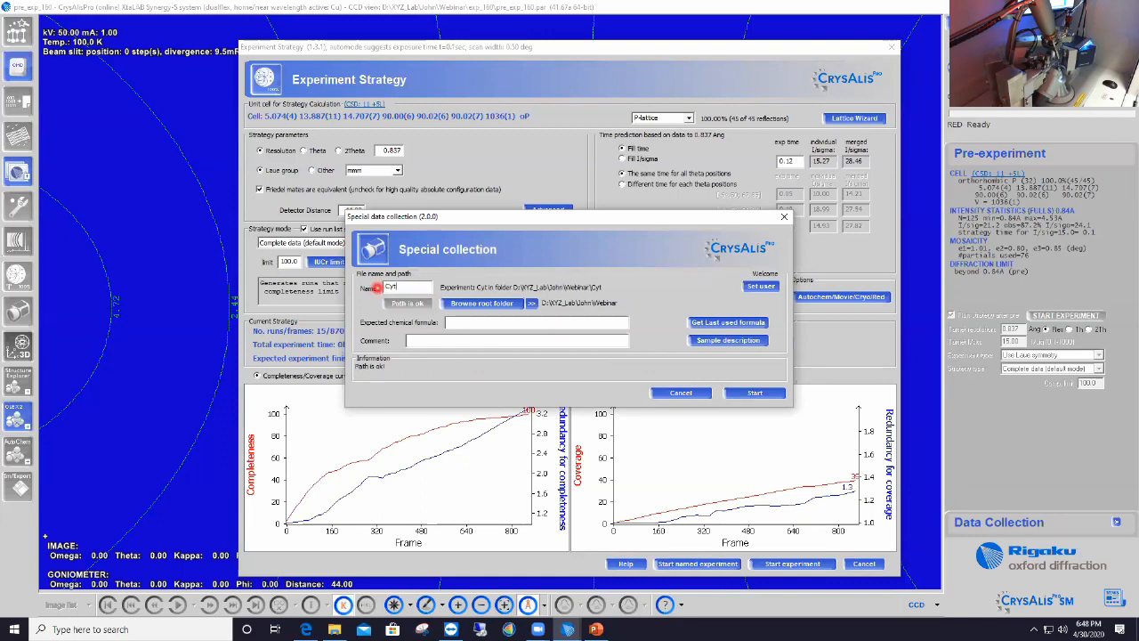
{"action": "type", "text": "idine"}
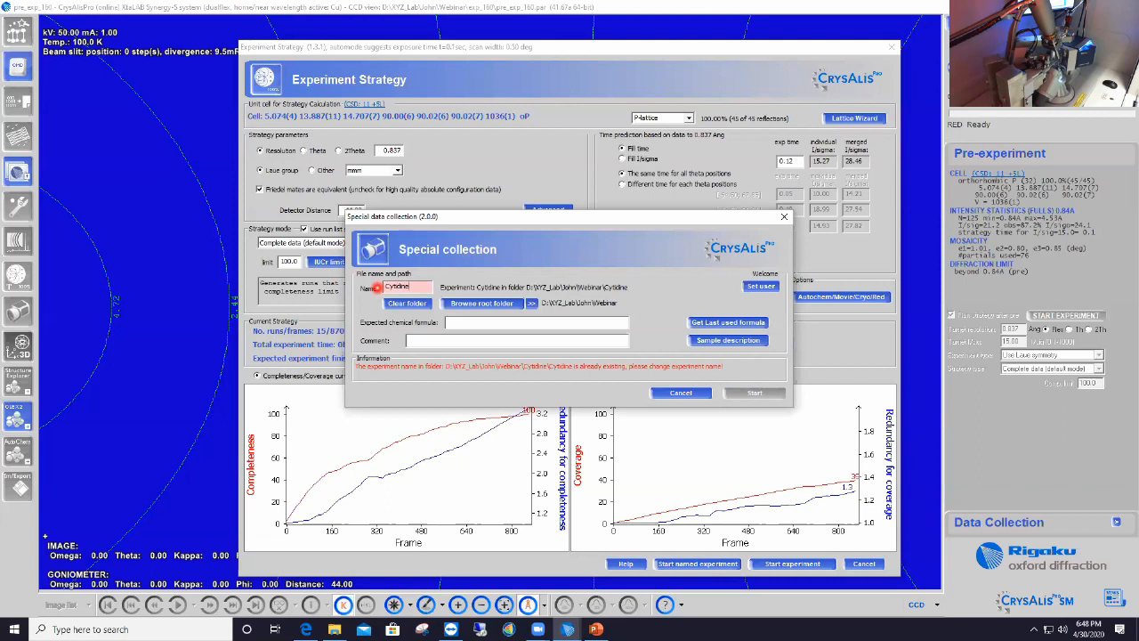
{"action": "type", "text": "_1"}
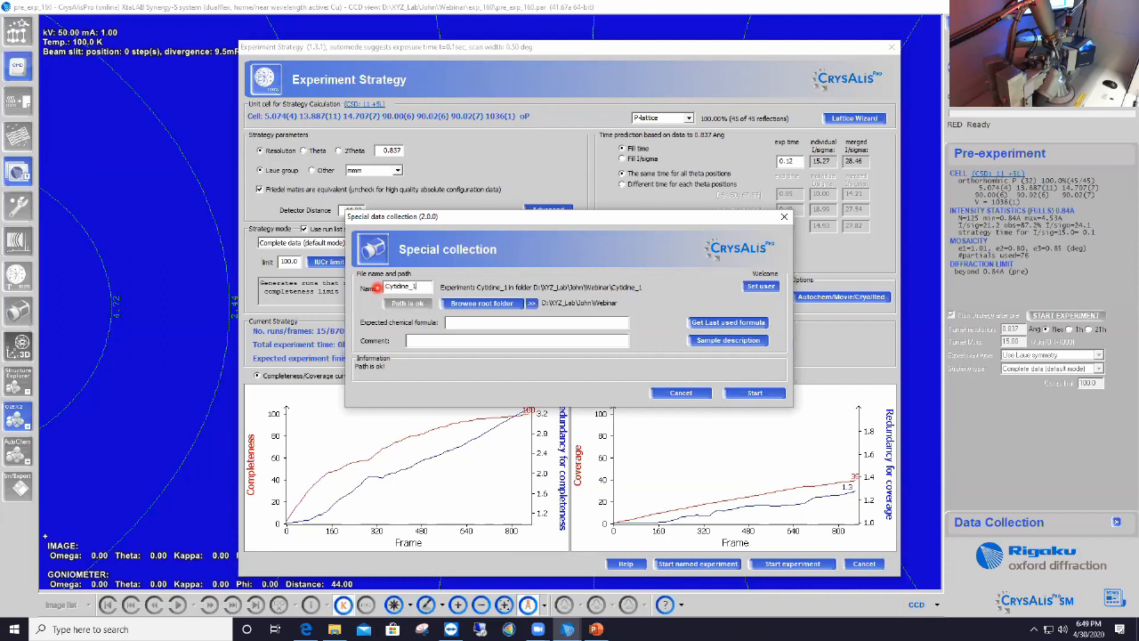
{"action": "left_click", "coordinate": [471, 326]}
{"action": "type", "text": "C H O N"}
{"action": "left_click", "coordinate": [756, 396]}
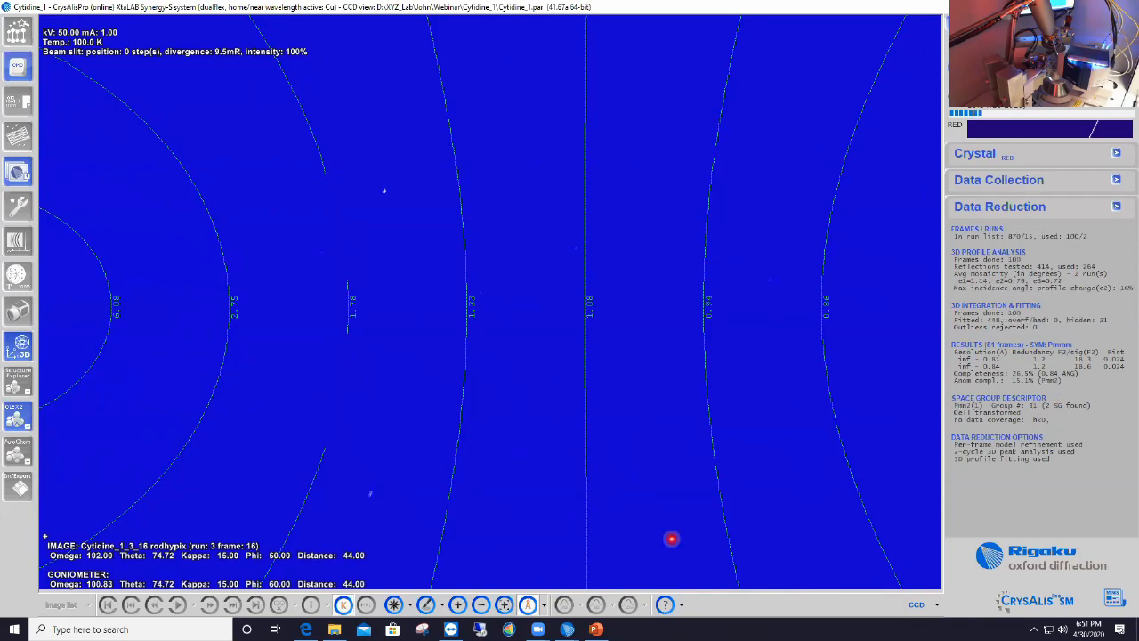
Step: Show the desktop, and return to the Cytidine_1 window of CrysAlisPro
{"action": "right_click", "coordinate": [740, 613]}
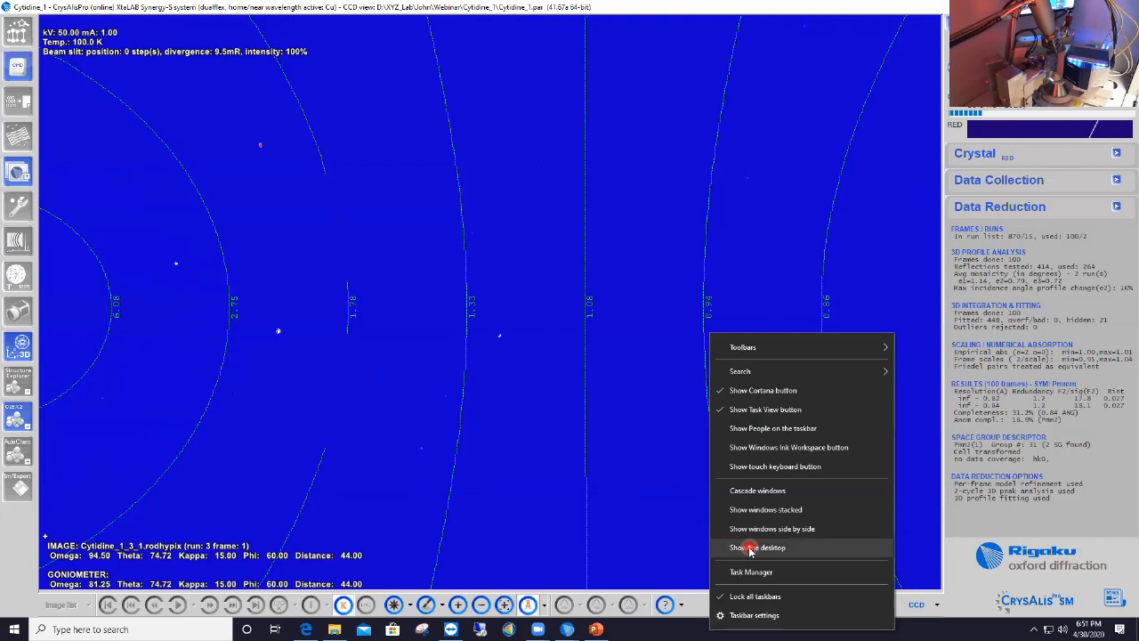
{"action": "left_click", "coordinate": [782, 545]}
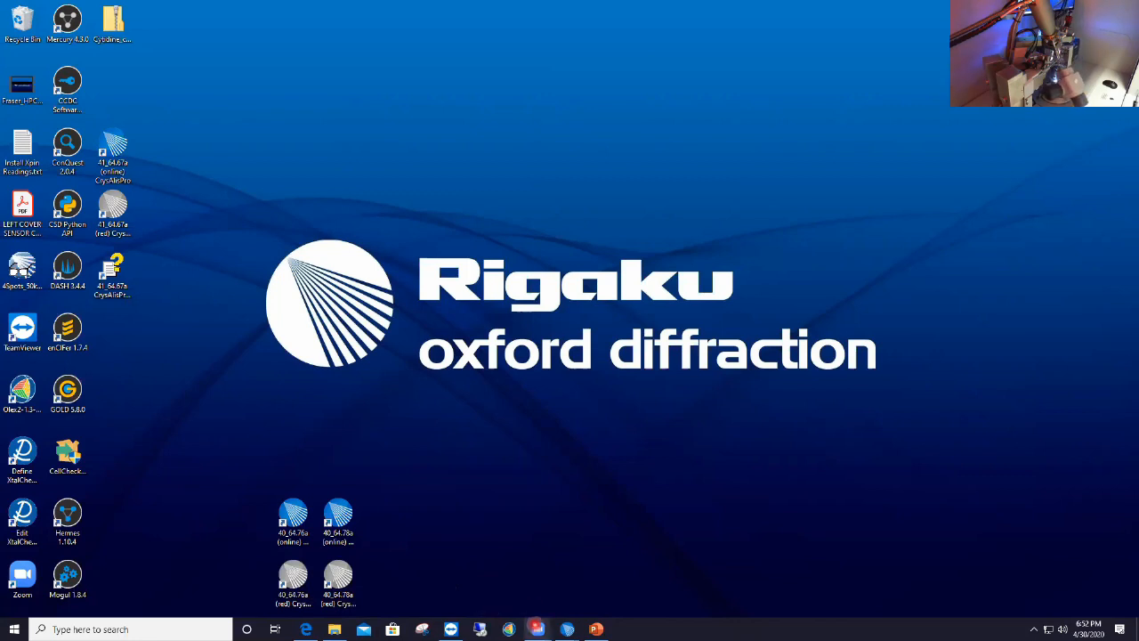
{"action": "mouse_move", "coordinate": [566, 629]}
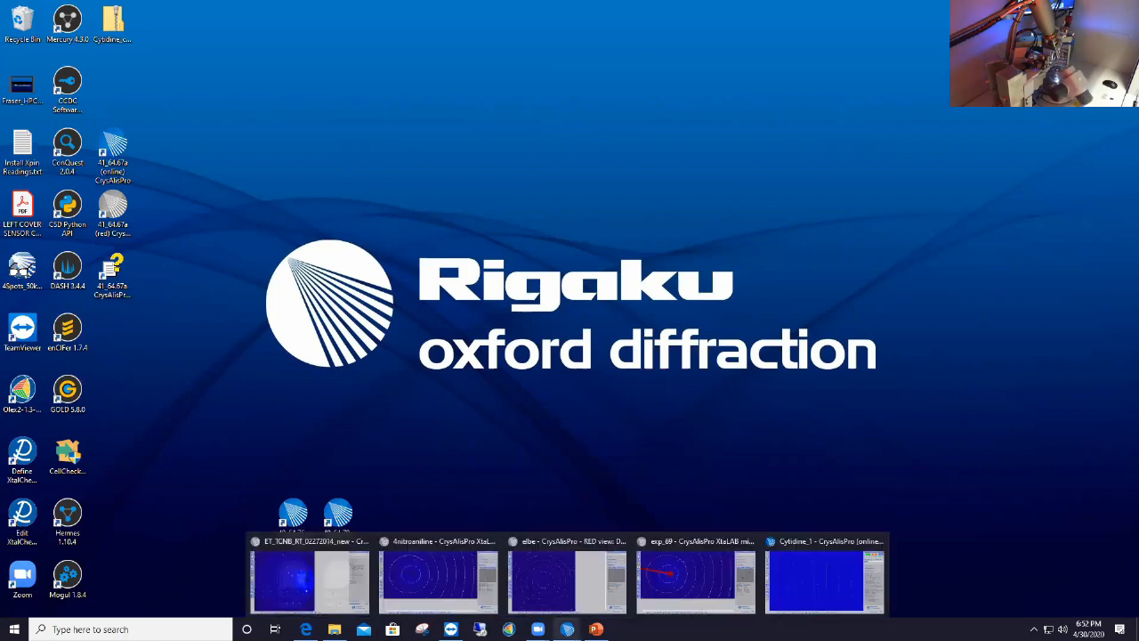
{"action": "left_click", "coordinate": [824, 594]}
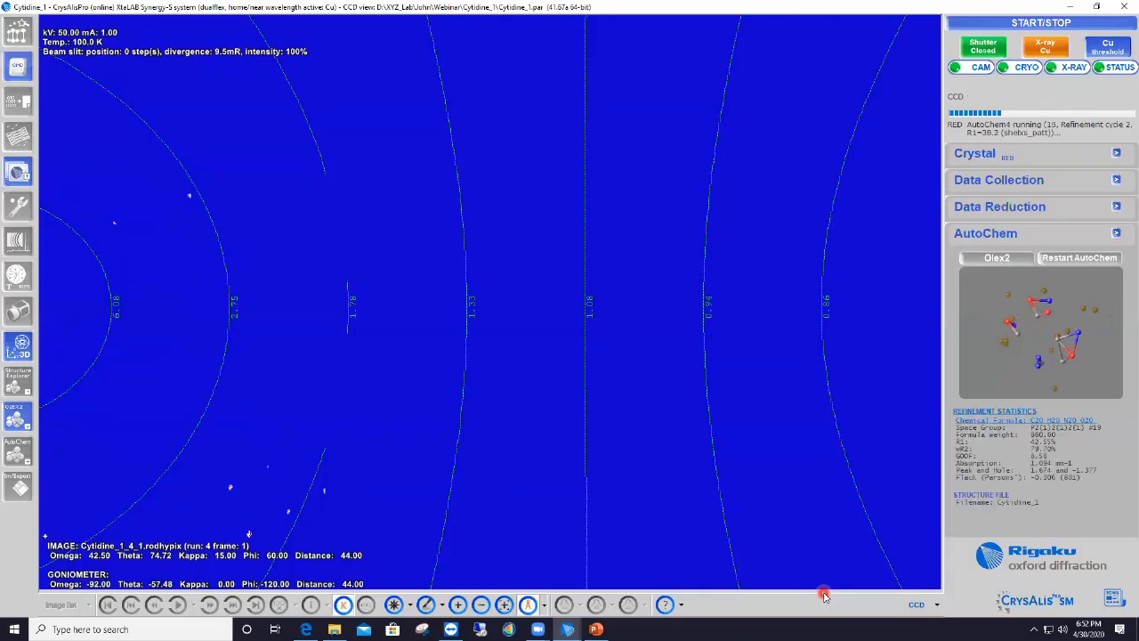
Step: Review the solution, refinement and preference options in the AutoChem settings and accept them unchanged
{"action": "left_click", "coordinate": [1117, 235]}
{"action": "left_click", "coordinate": [1094, 303]}
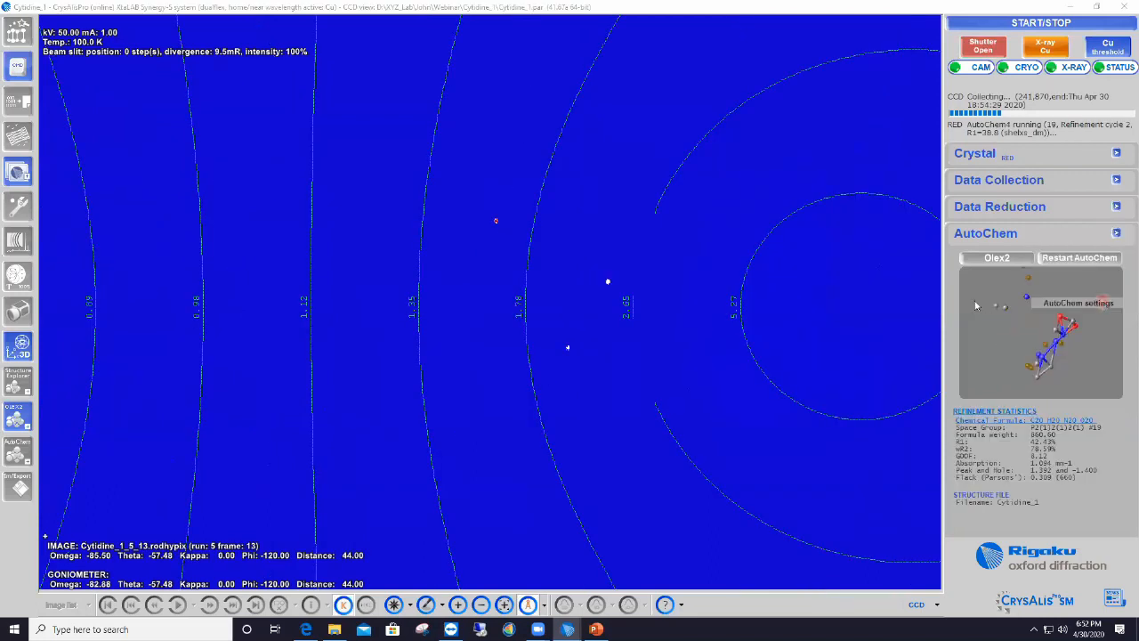
{"action": "left_click", "coordinate": [500, 241]}
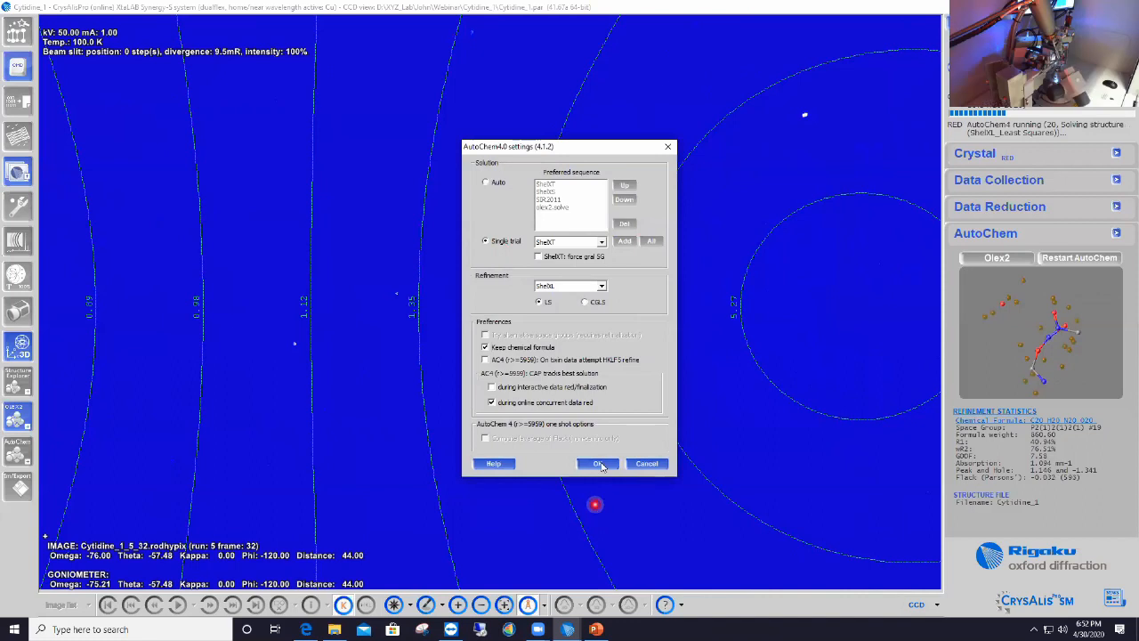
{"action": "left_click", "coordinate": [600, 463]}
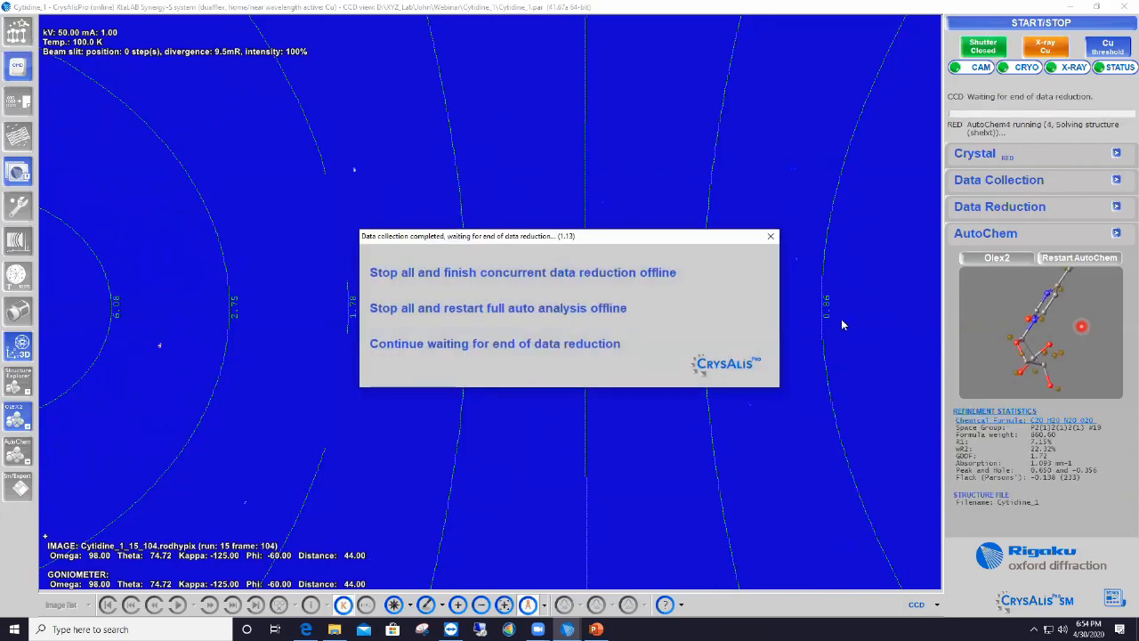
Step: Continue waiting for the end of data reduction, and display the diffraction image at intensity Level 1 (255)
{"action": "left_click", "coordinate": [594, 347]}
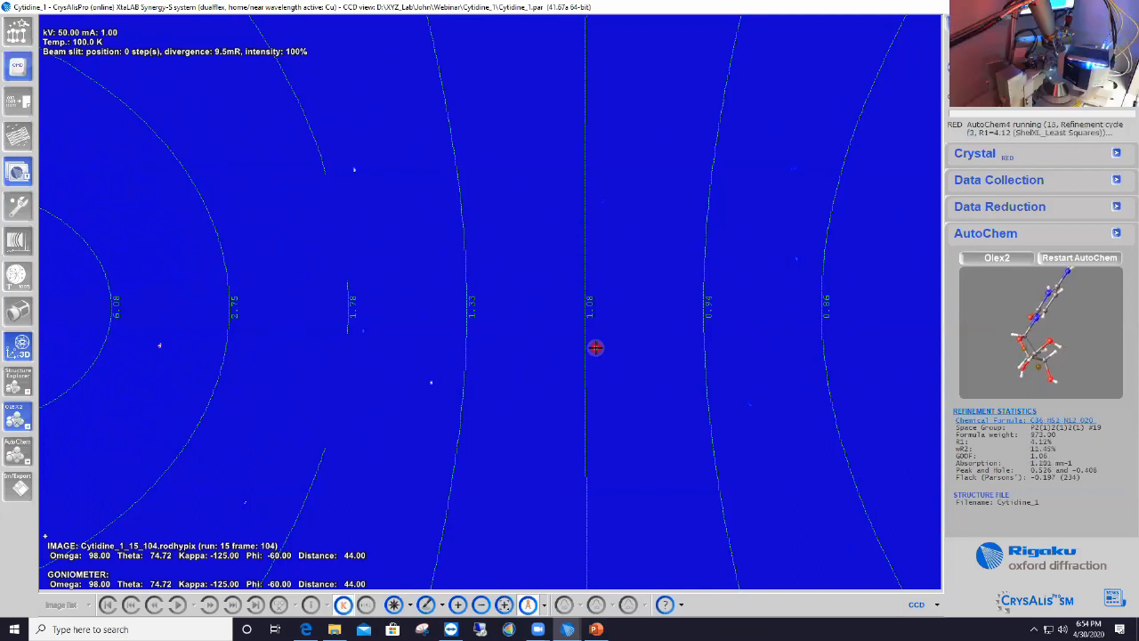
{"action": "left_click", "coordinate": [409, 605]}
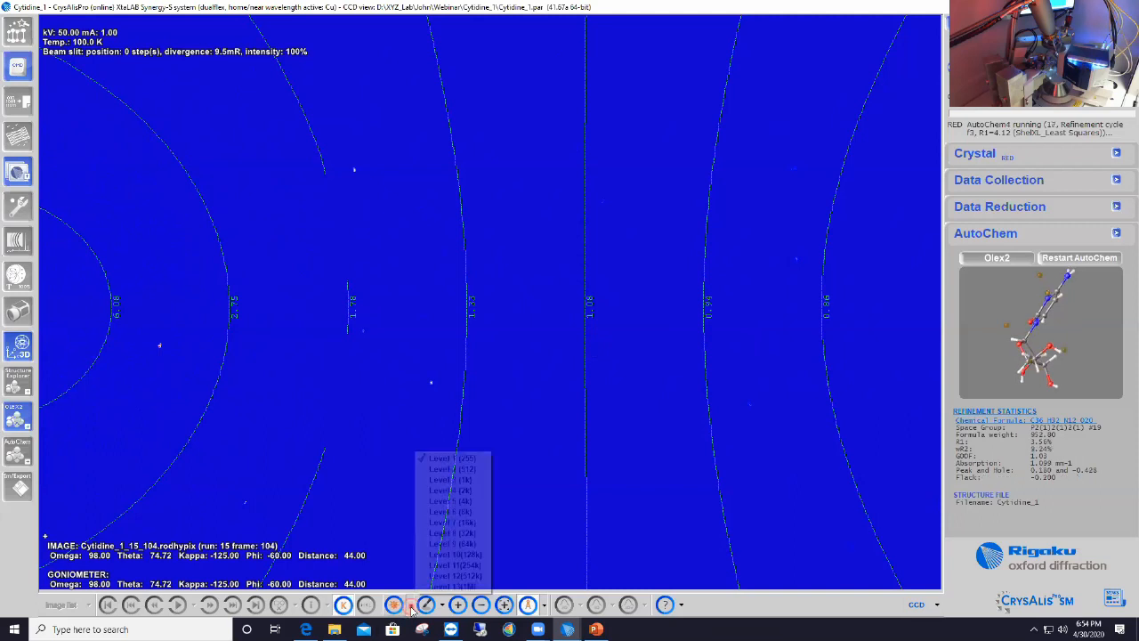
{"action": "left_click", "coordinate": [450, 458]}
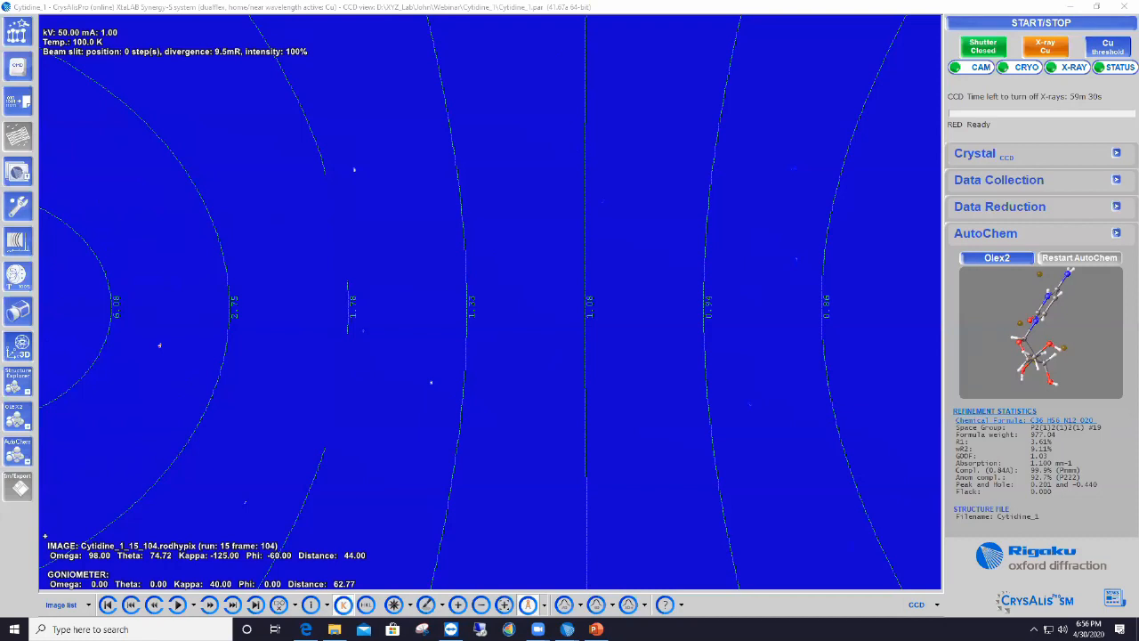
Step: Review the Cytidine_1 unit cell and the precession image option in the Lattice wizard, and close the wizard
{"action": "left_click", "coordinate": [579, 197]}
{"action": "left_click", "coordinate": [19, 33]}
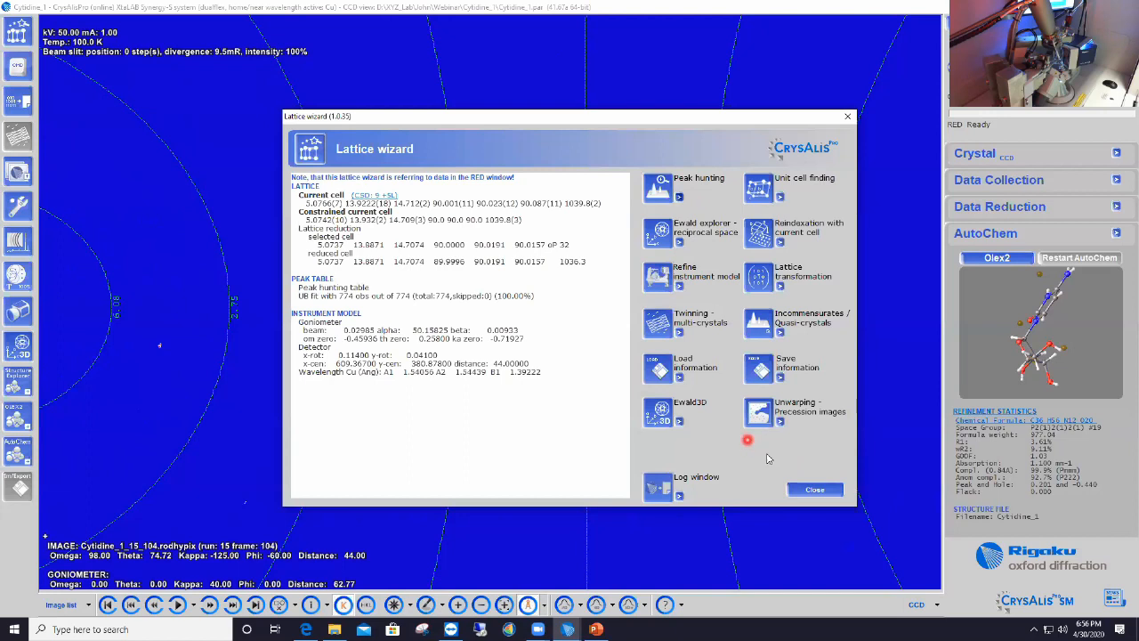
{"action": "left_click", "coordinate": [759, 421]}
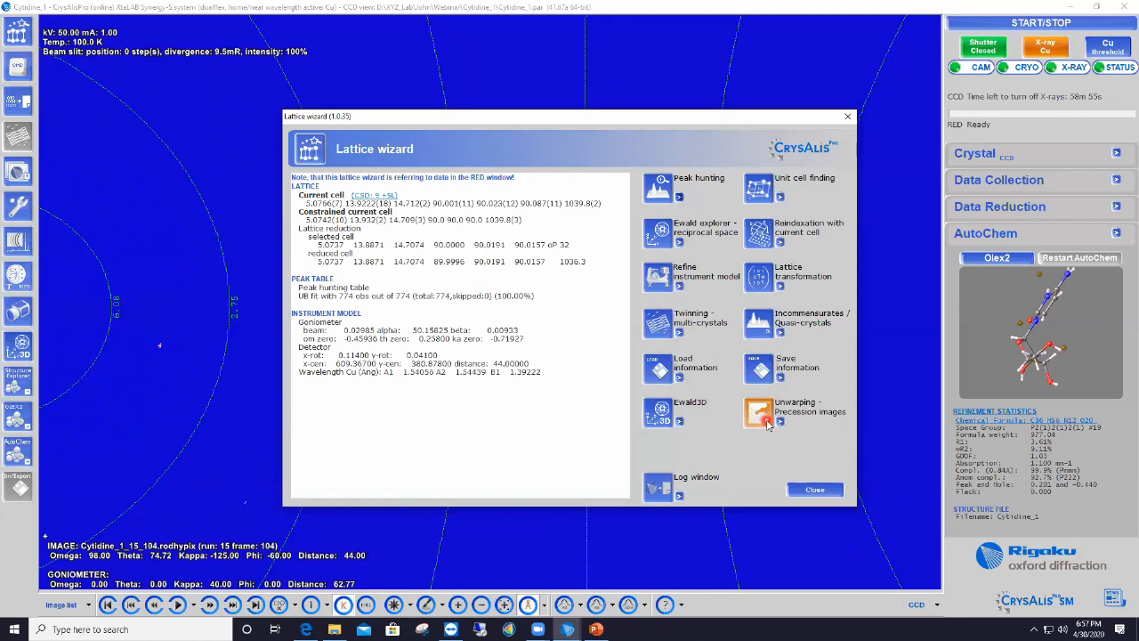
{"action": "left_click", "coordinate": [816, 489]}
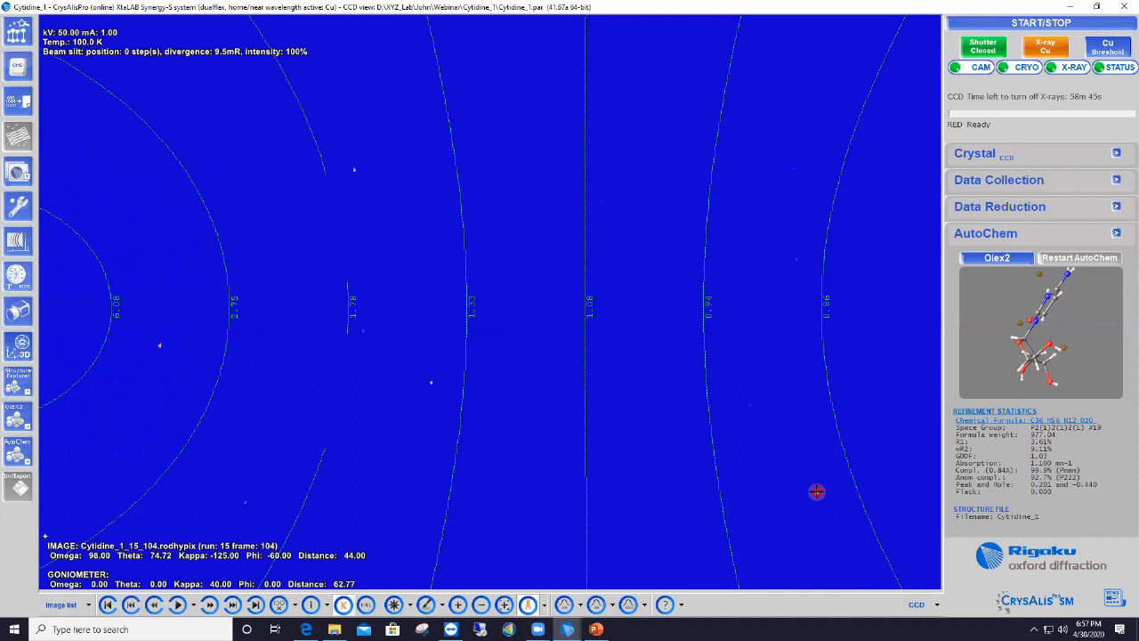